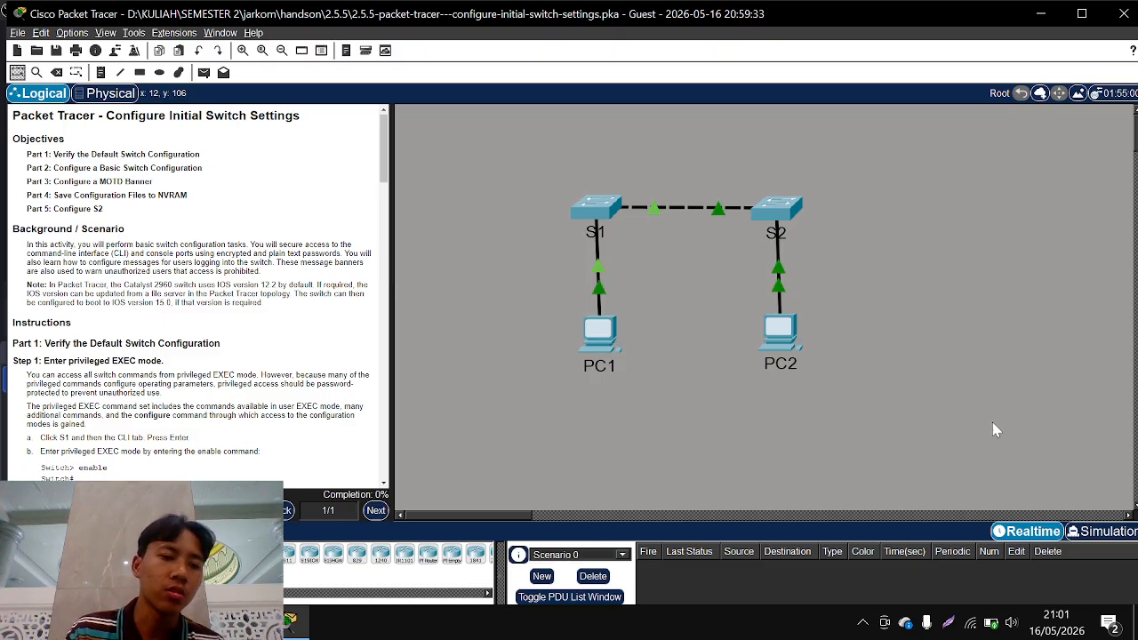
Open switch S1's command line, start the console session, and place its window beside the activity instructions
scroll(261, 344, up, 3)
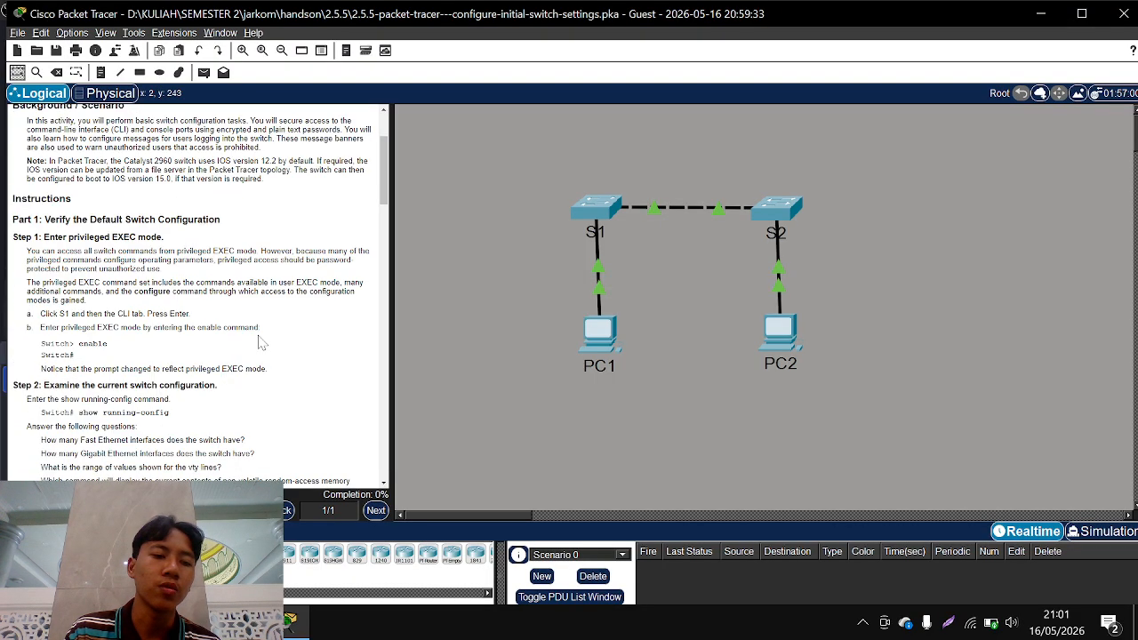
scroll(260, 343, down, 3)
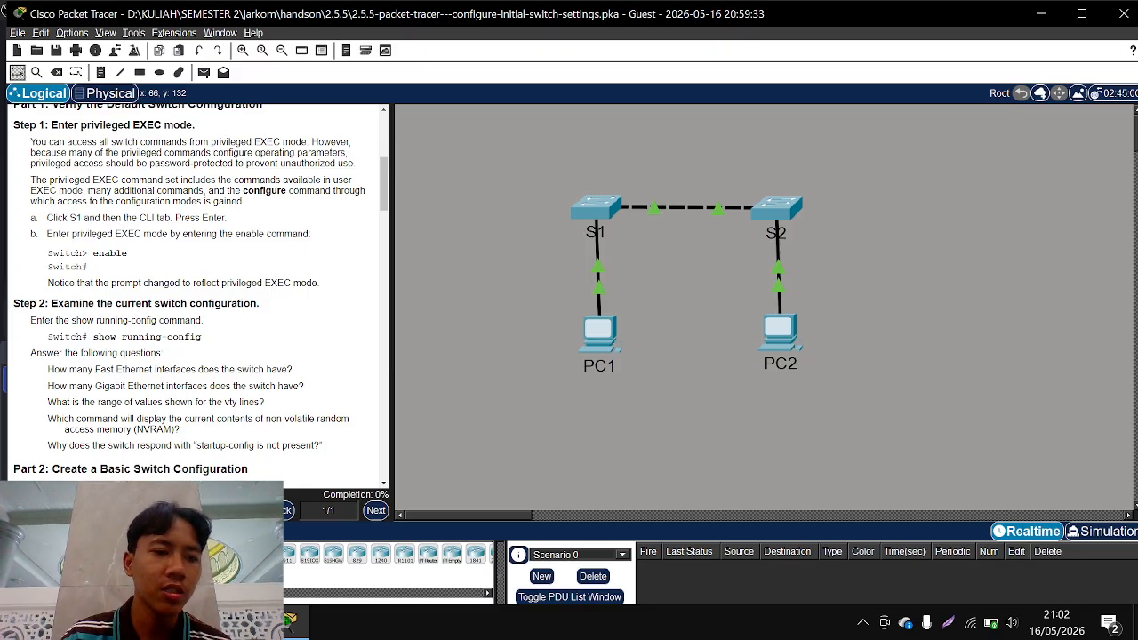
drag(46, 218, 231, 219)
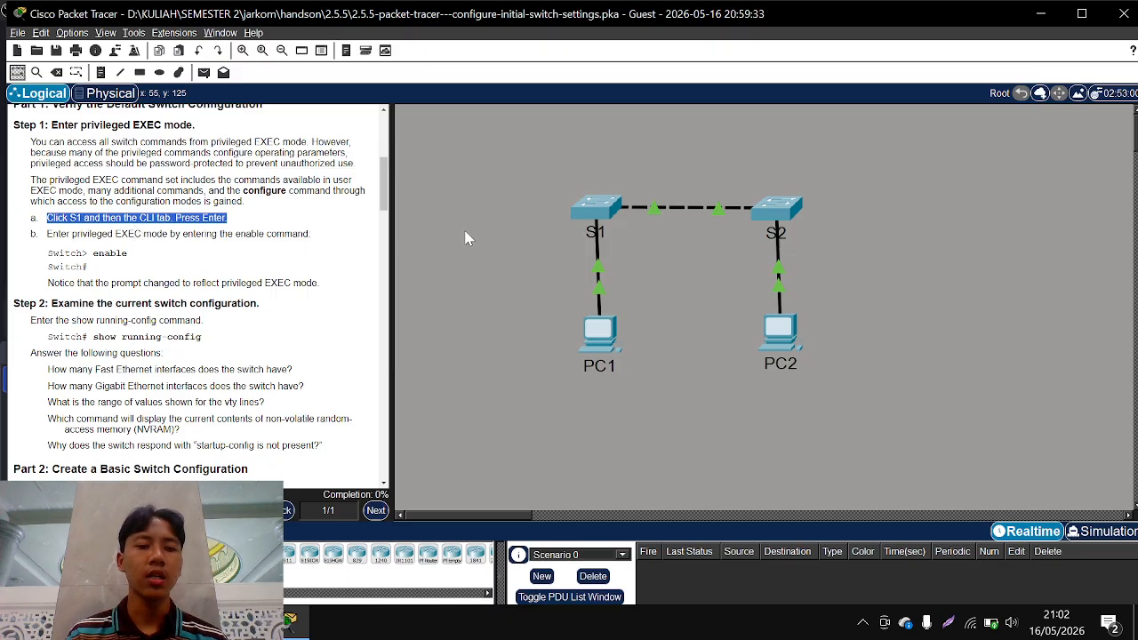
click(598, 217)
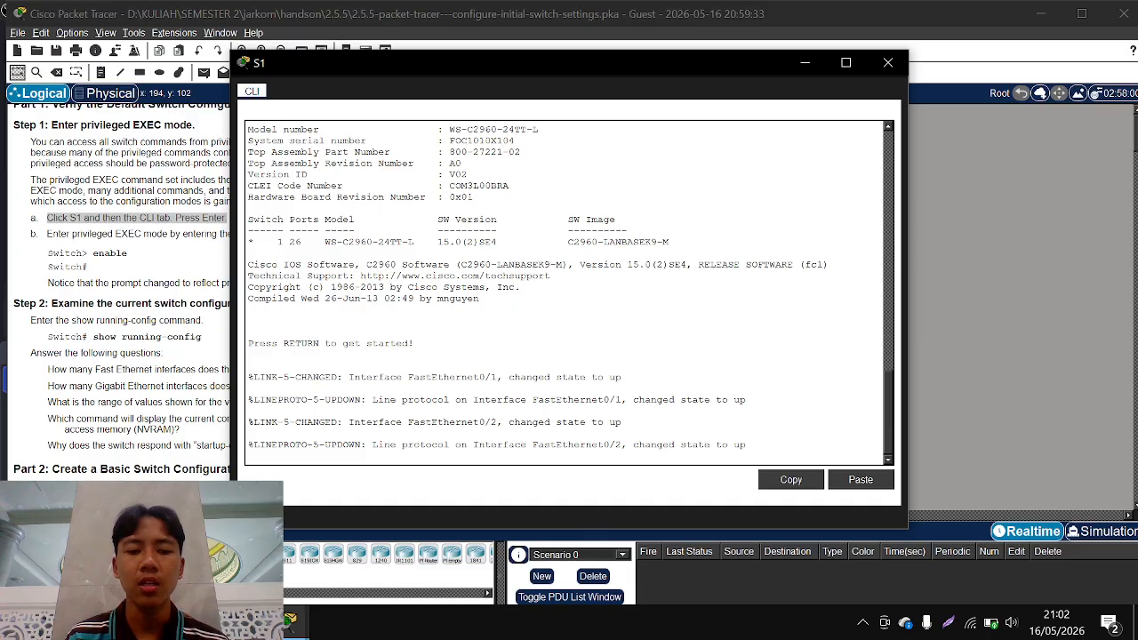
key(Return)
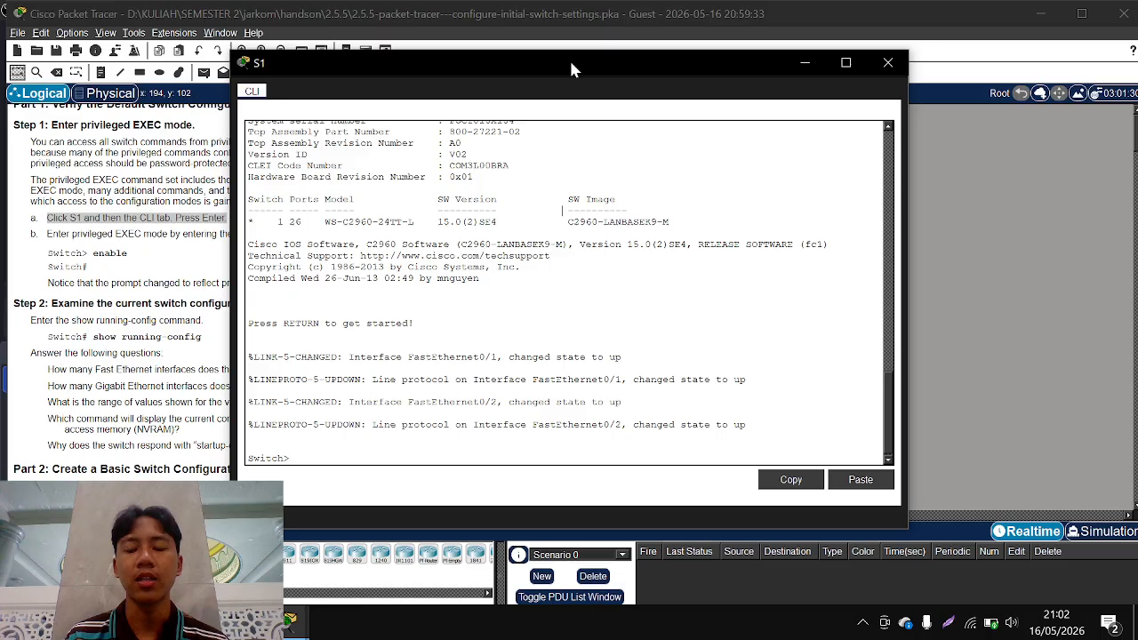
drag(569, 58, 802, 73)
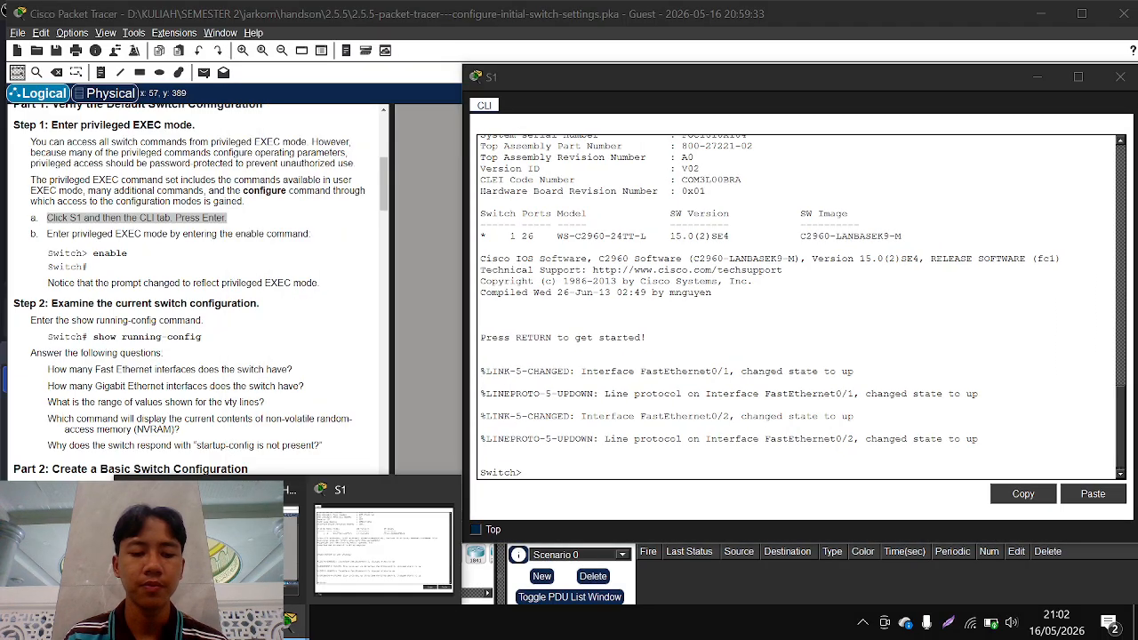
click(292, 621)
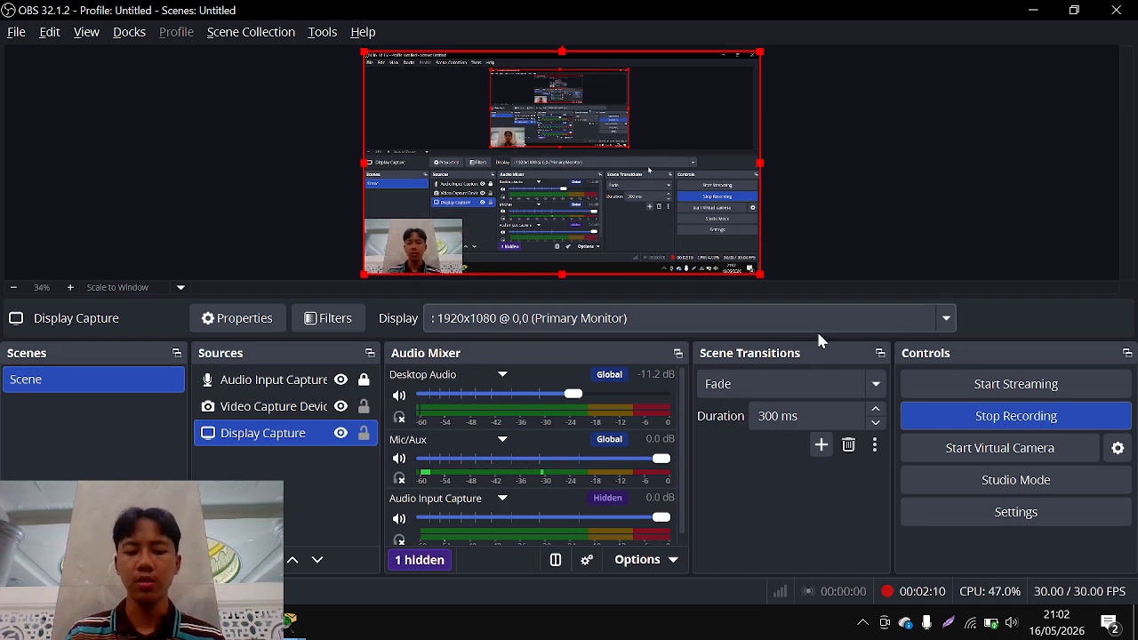
click(1032, 11)
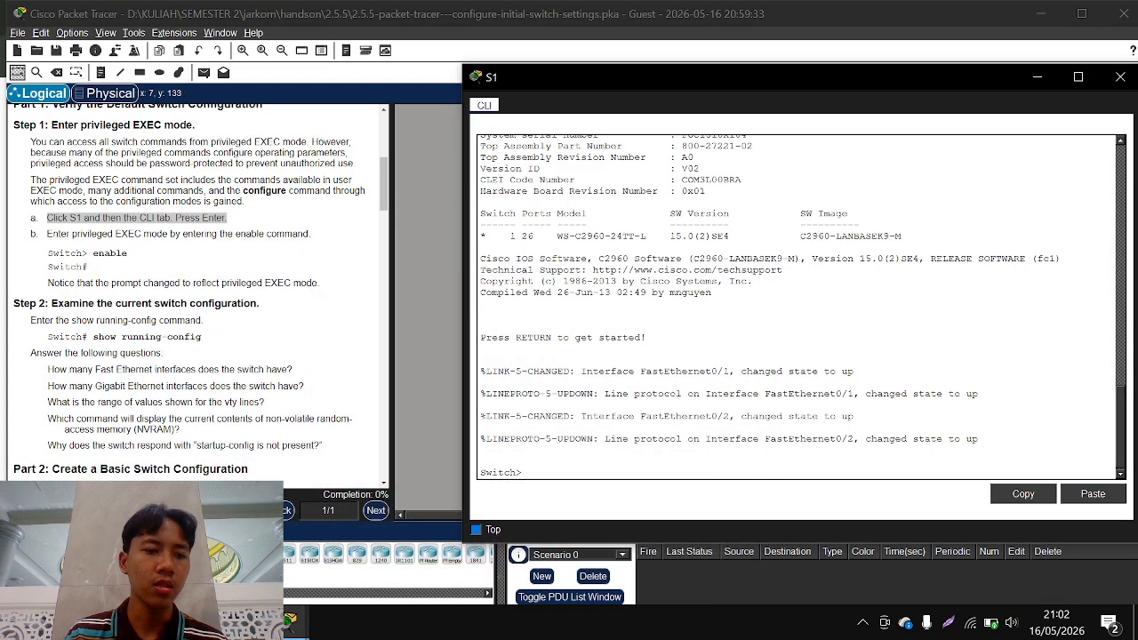
click(44, 234)
drag(45, 234, 370, 238)
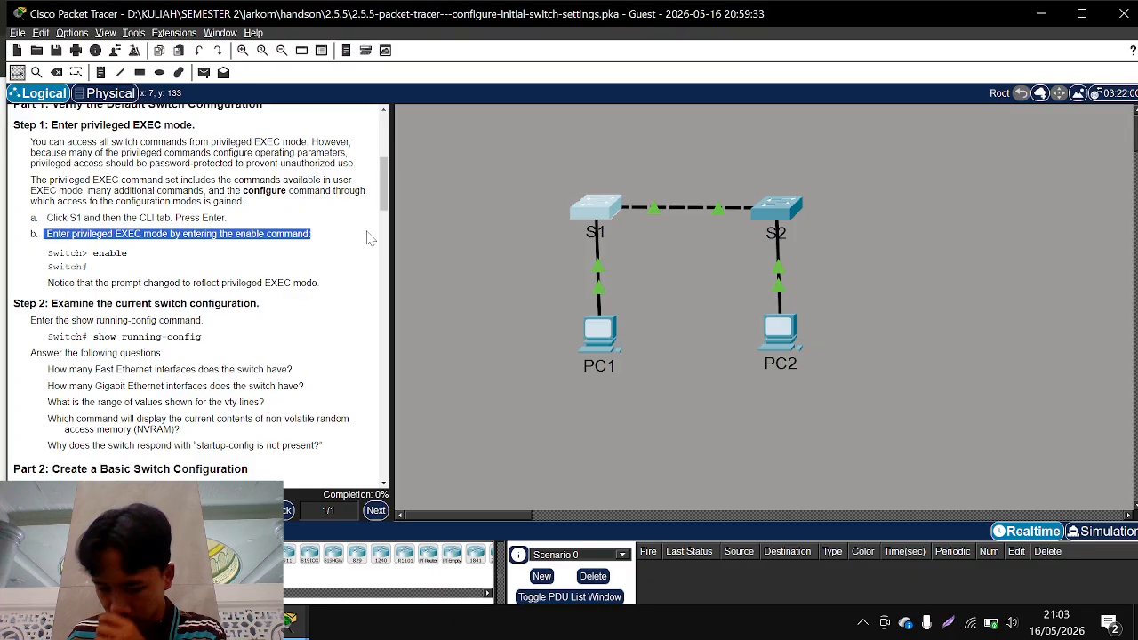
Bring S1's command-line window back to the front and enter privileged EXEC mode
key(alt+Tab)
key(alt+Tab)
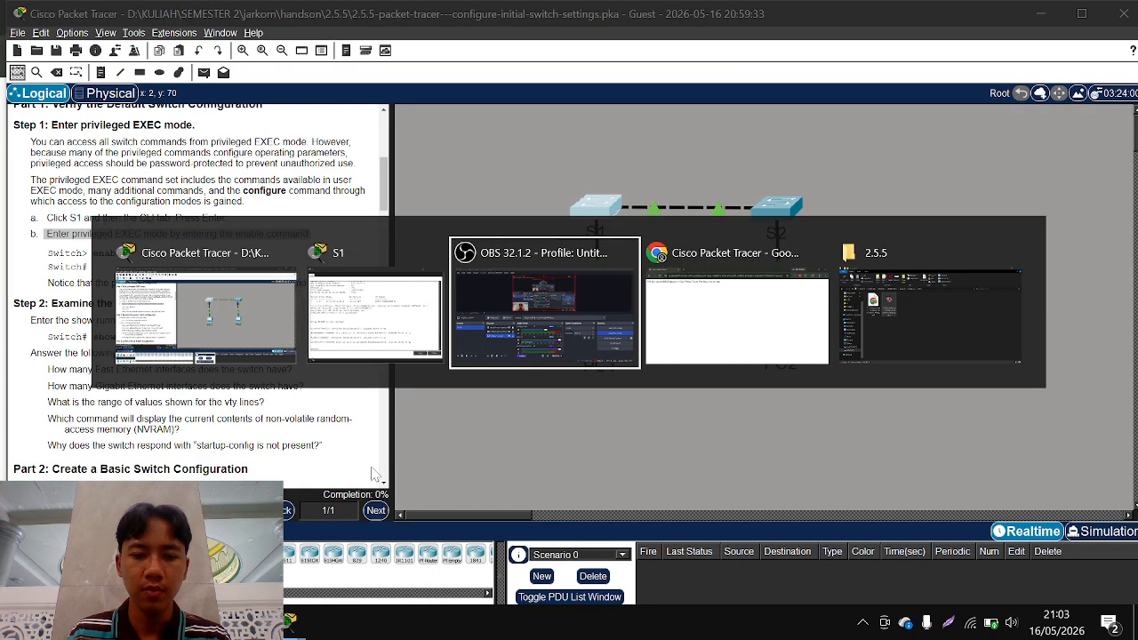
key(alt+Tab)
key(alt+Tab)
key(alt+Tab)
key(alt+Tab)
key(alt+Tab)
key(alt+Tab)
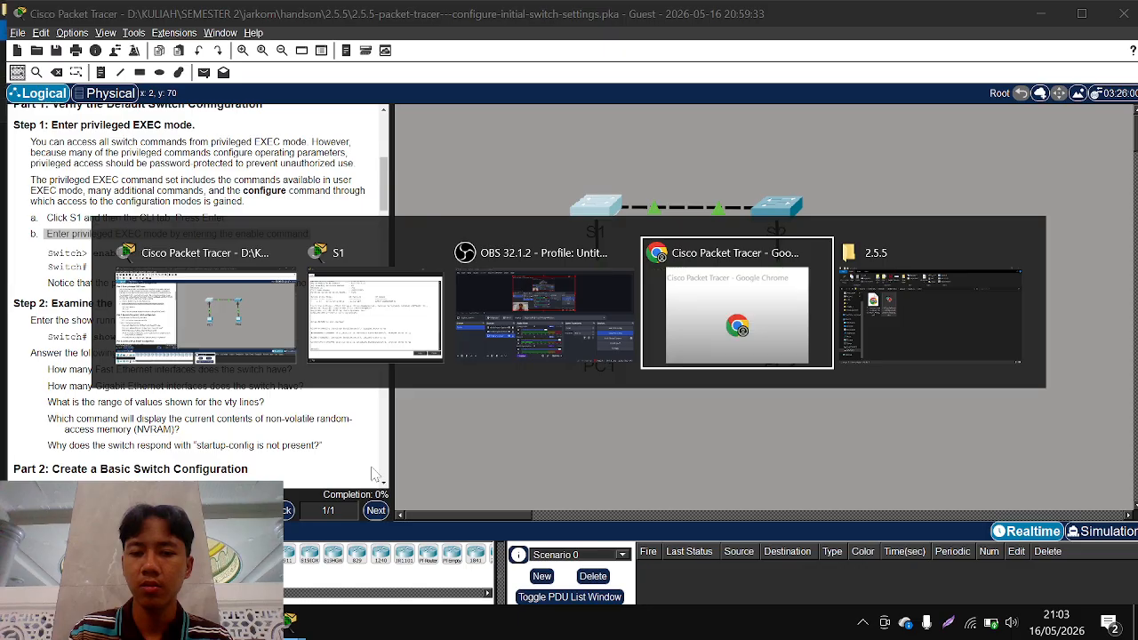
key(alt+Tab)
key(alt+Tab)
key(alt+Tab)
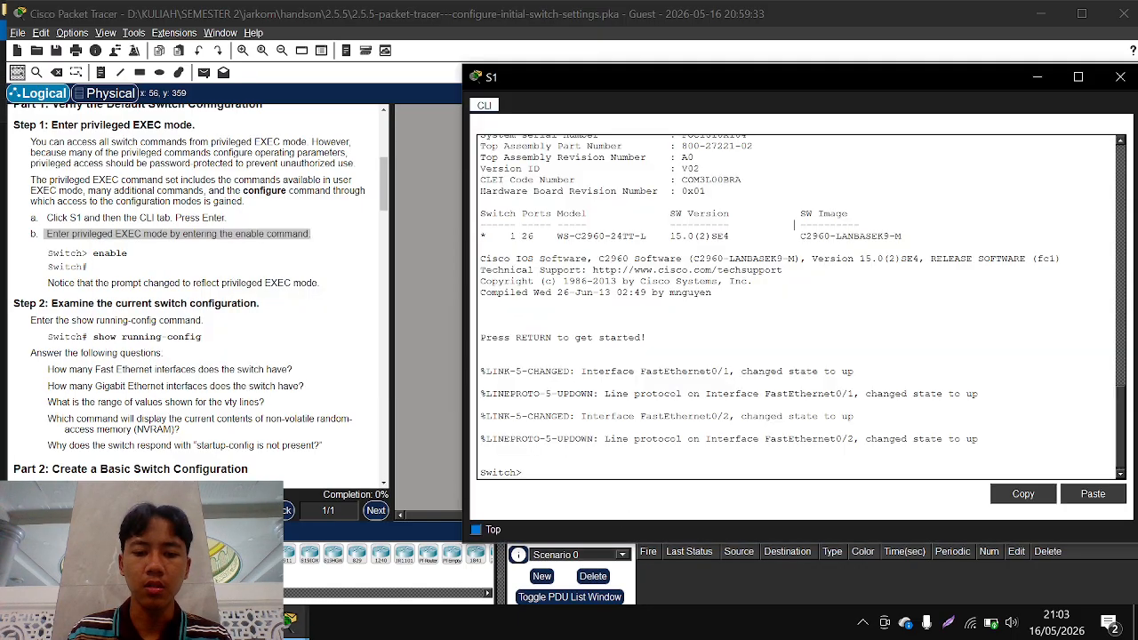
text(en)
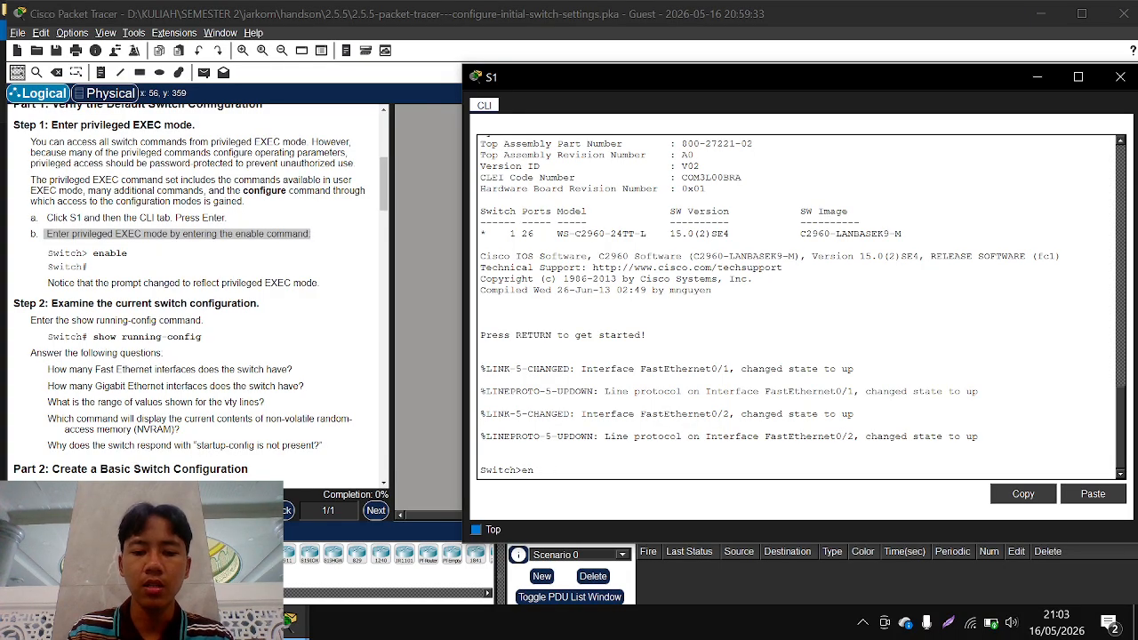
key(Return)
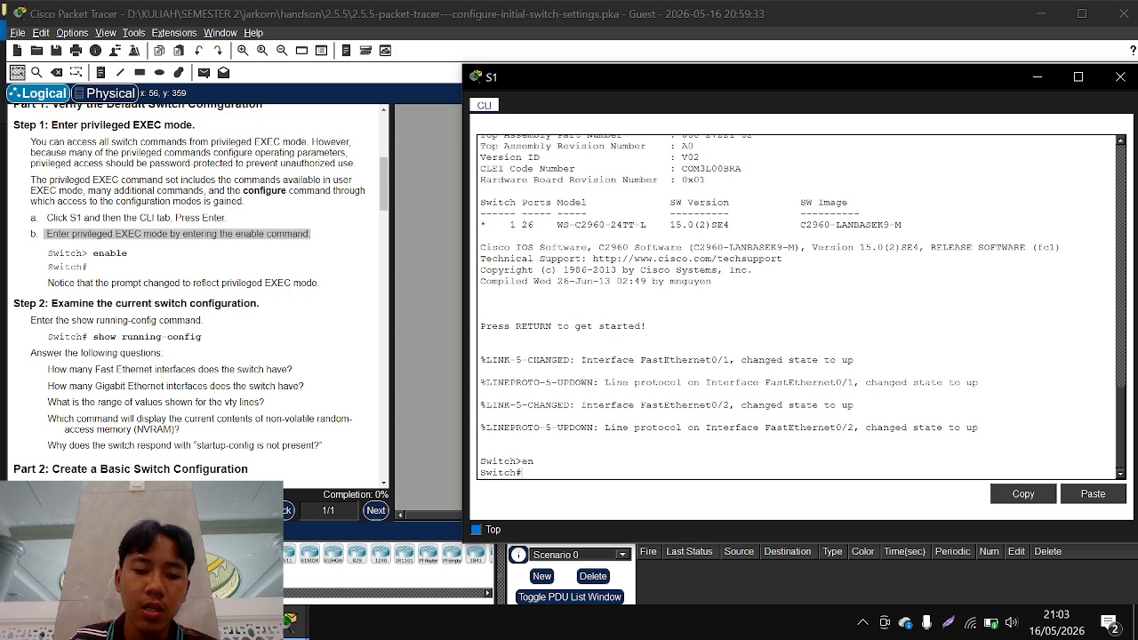
Display S1's running configuration with show running-config and page through it to the end
scroll(225, 303, down, 3)
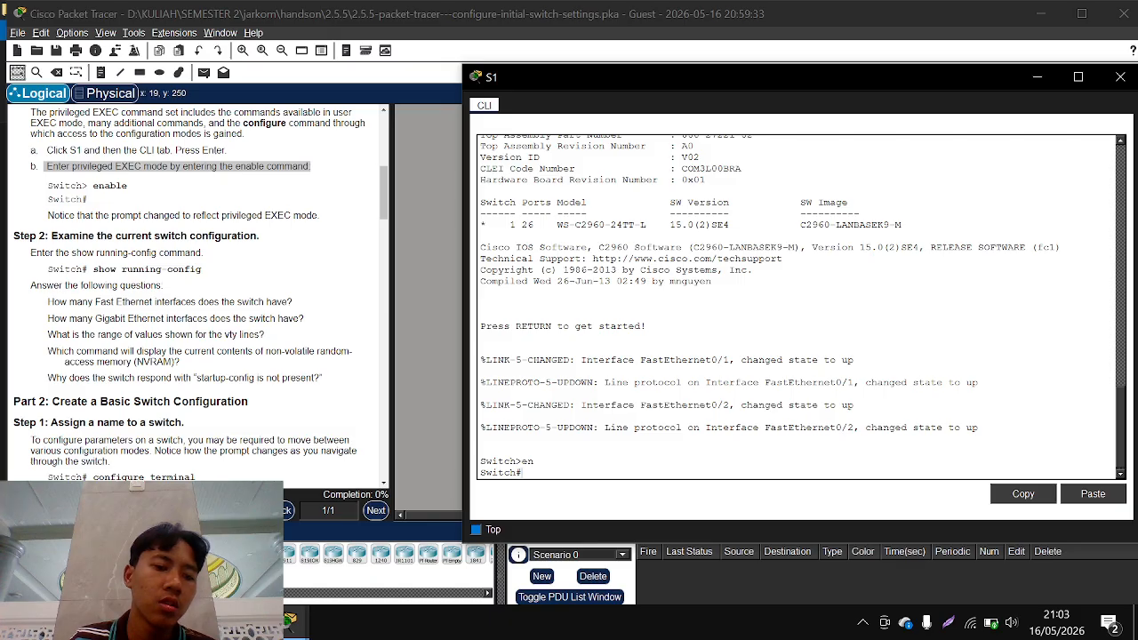
scroll(658, 391, down, 1)
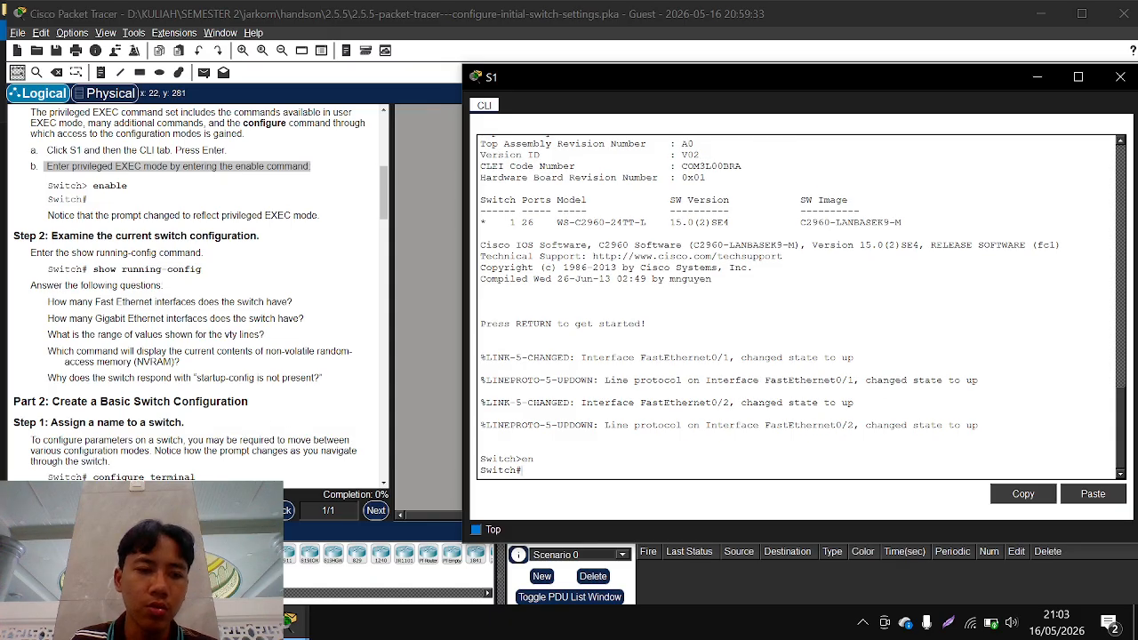
text(show)
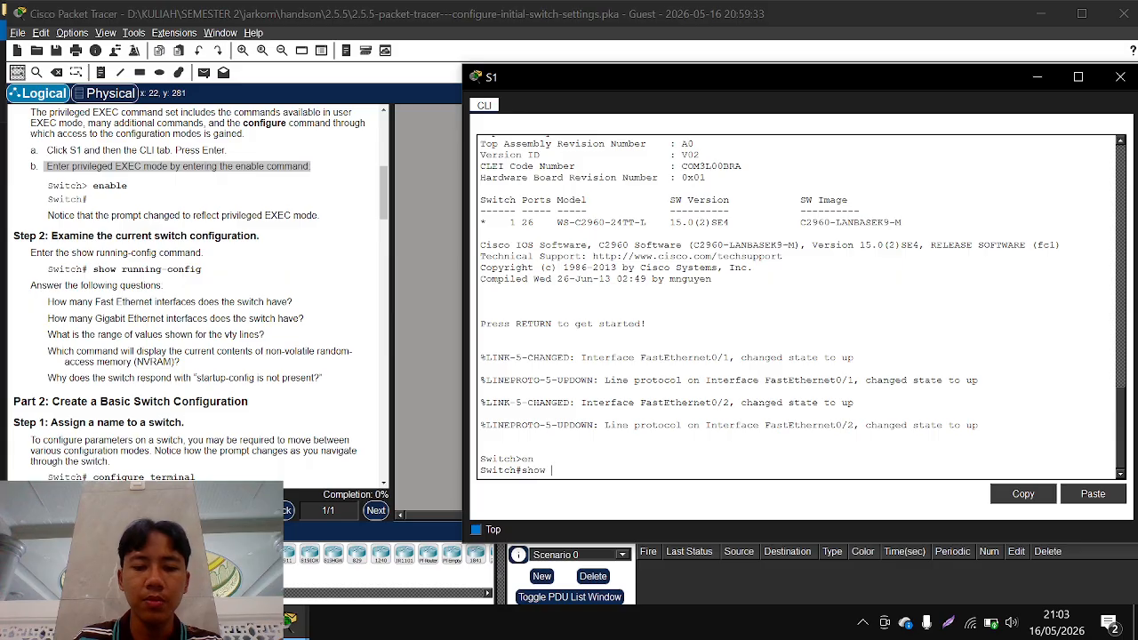
text( ru)
key(Tab)
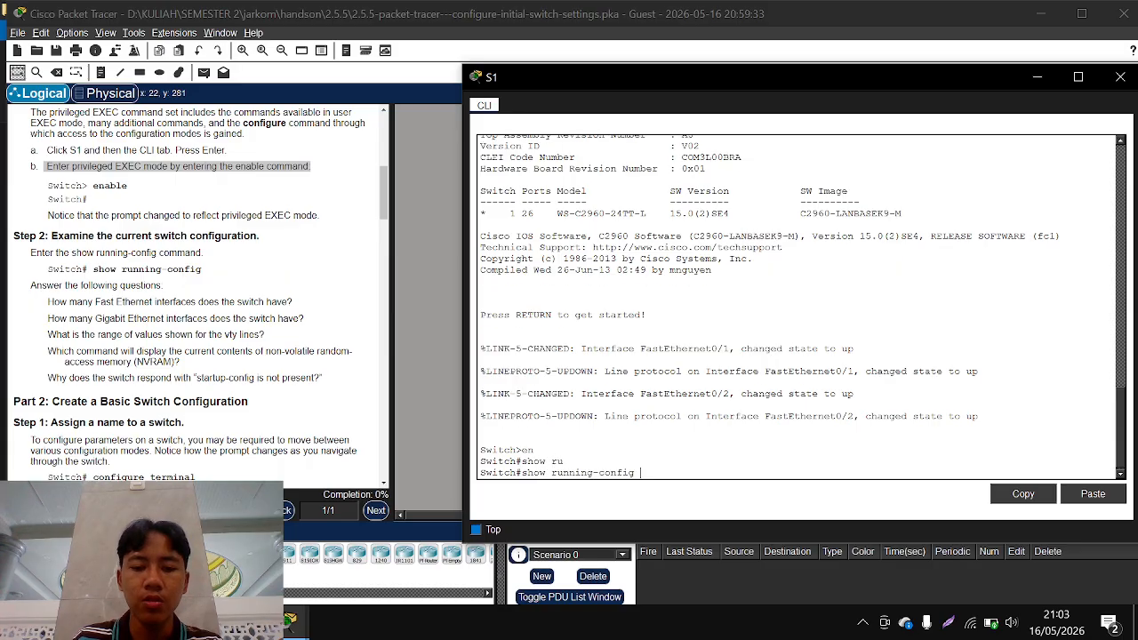
key(Return)
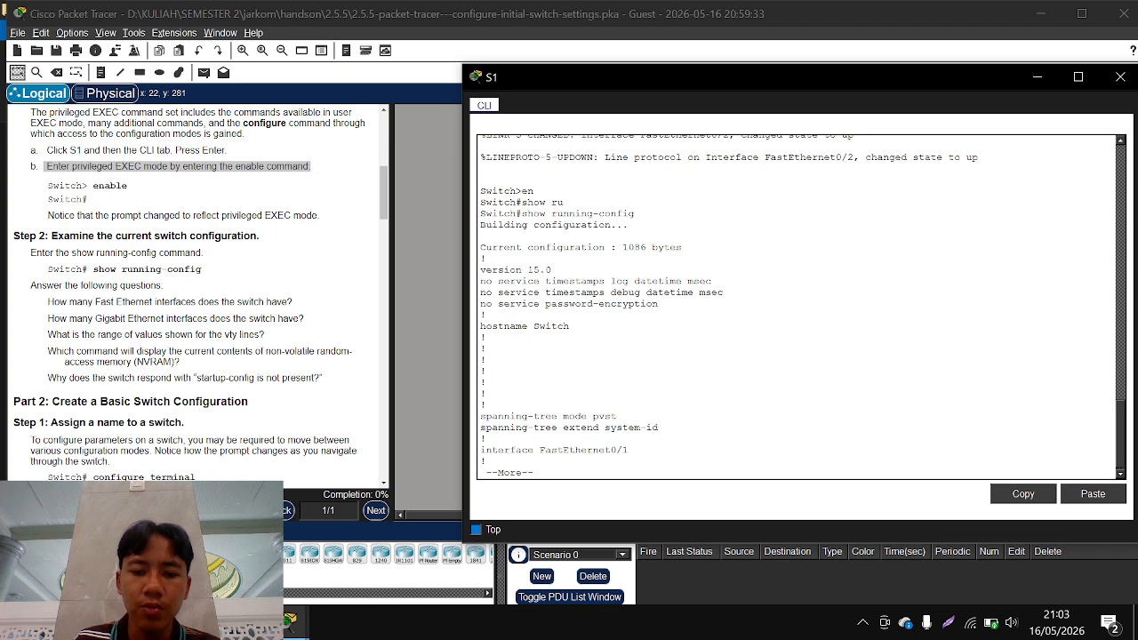
key(space)
key(space)
key(space)
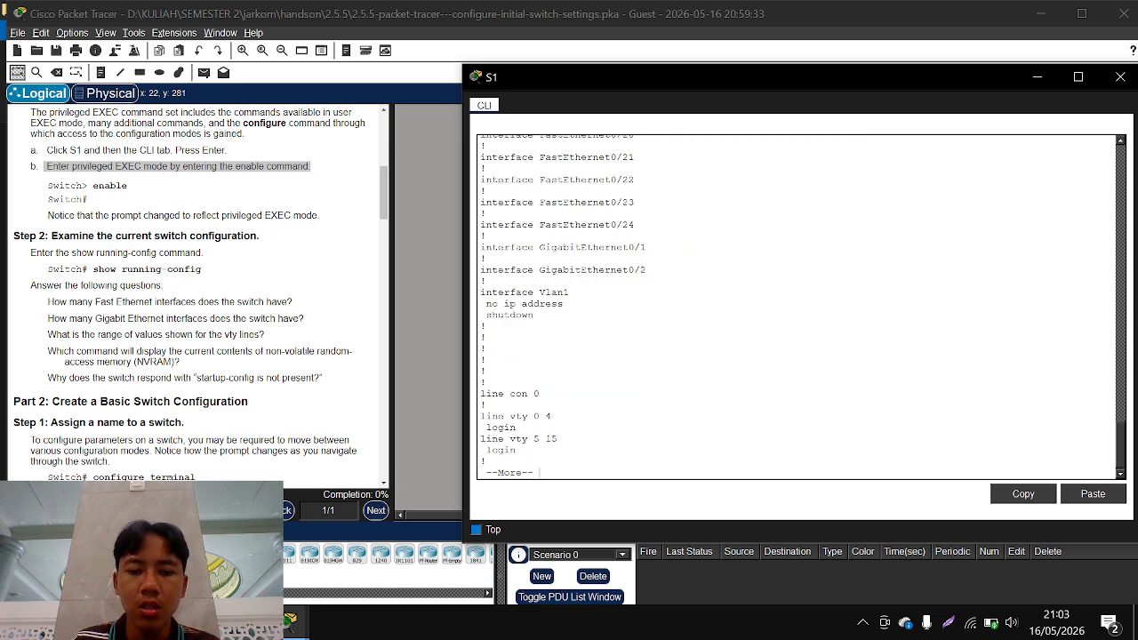
key(space)
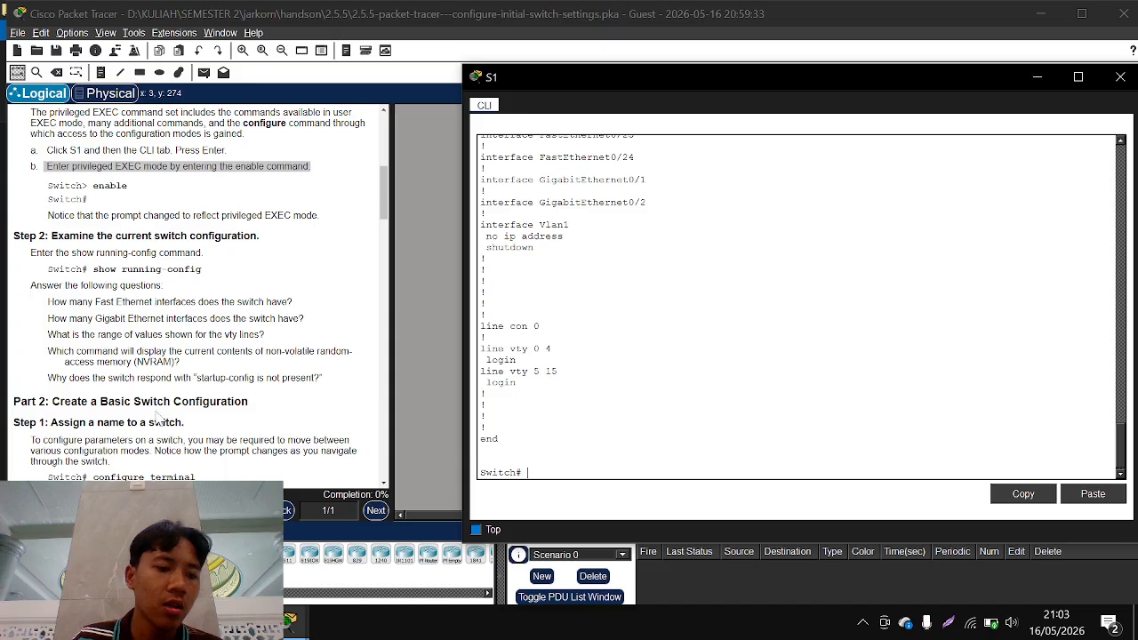
Enter global configuration mode, set the switch's hostname to S1, and exit back to privileged EXEC mode
scroll(159, 415, down, 3)
scroll(159, 415, down, 1)
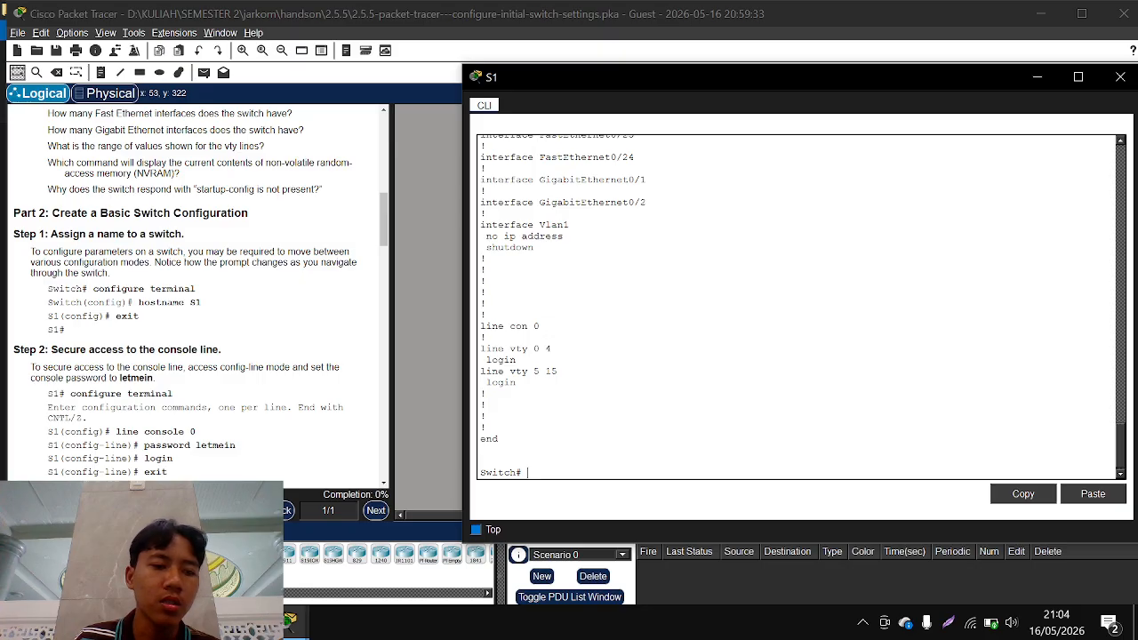
text(conf t)
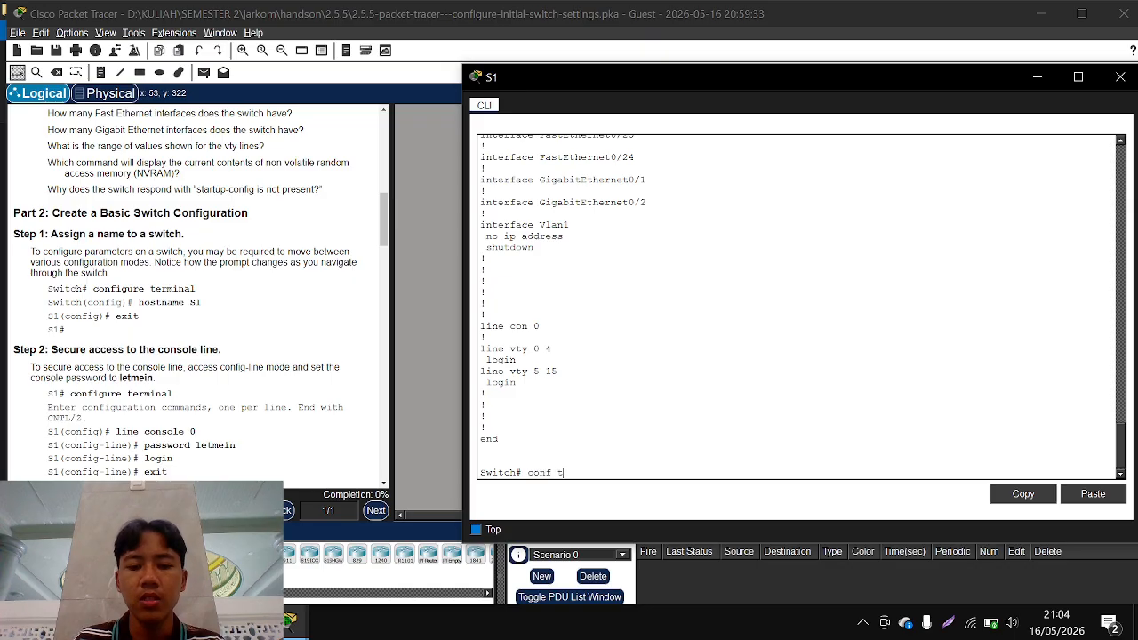
key(Return)
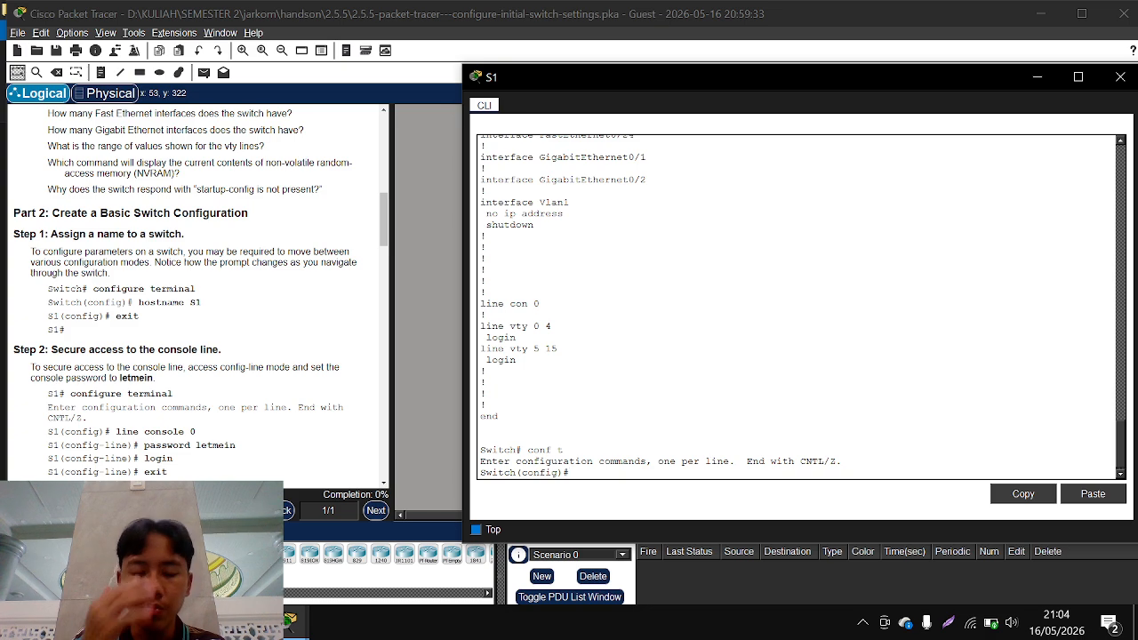
text(host)
key(Tab)
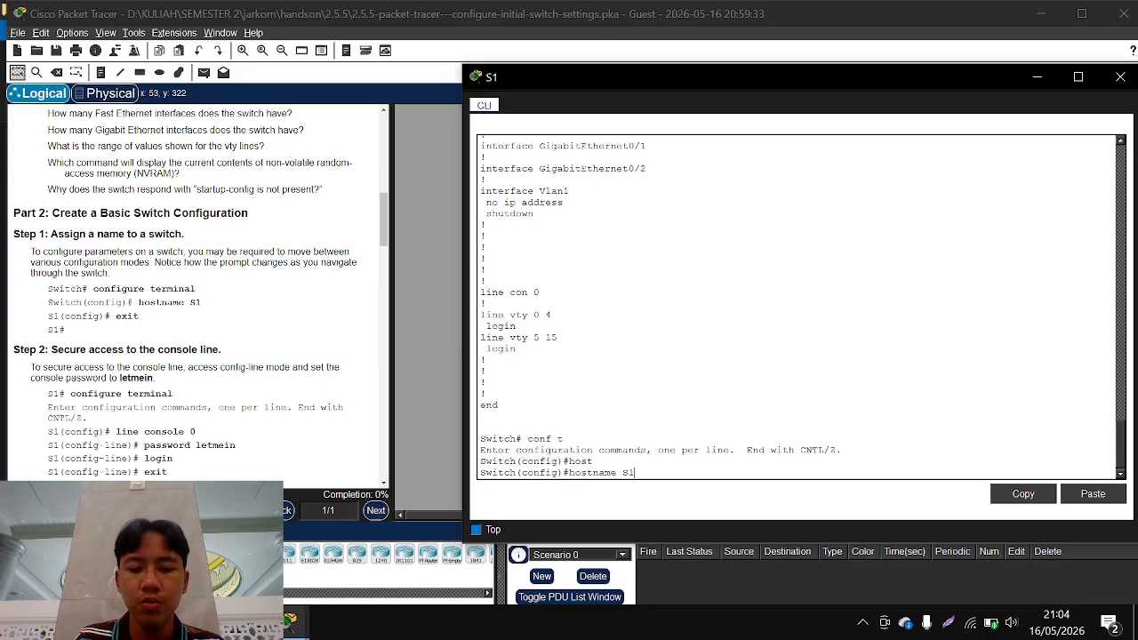
text(S1)
key(Return)
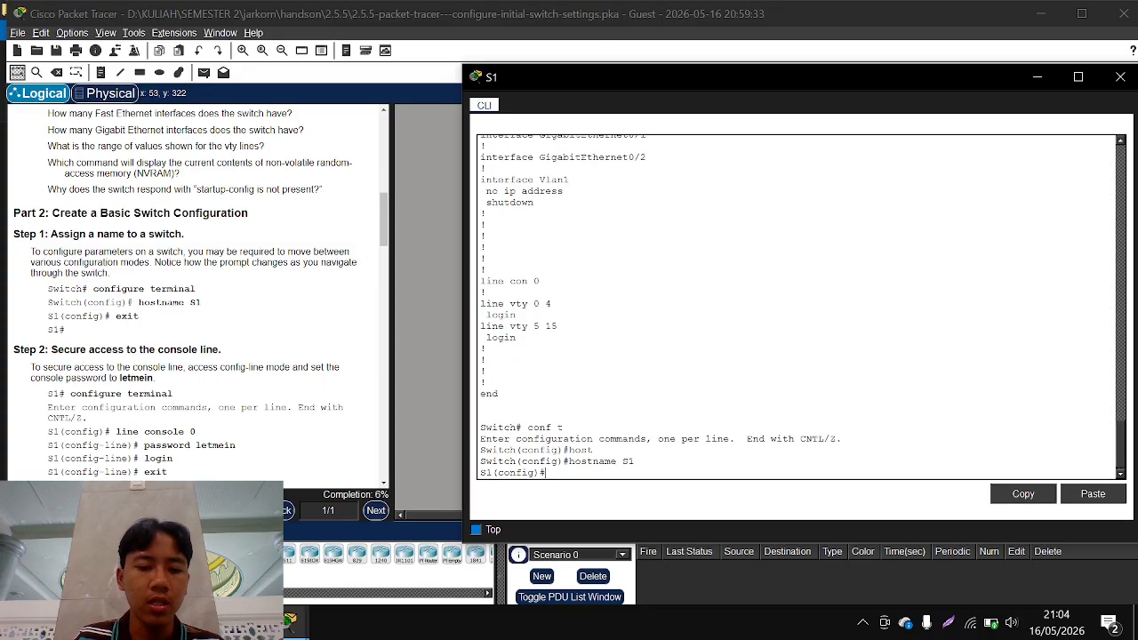
text(exi)
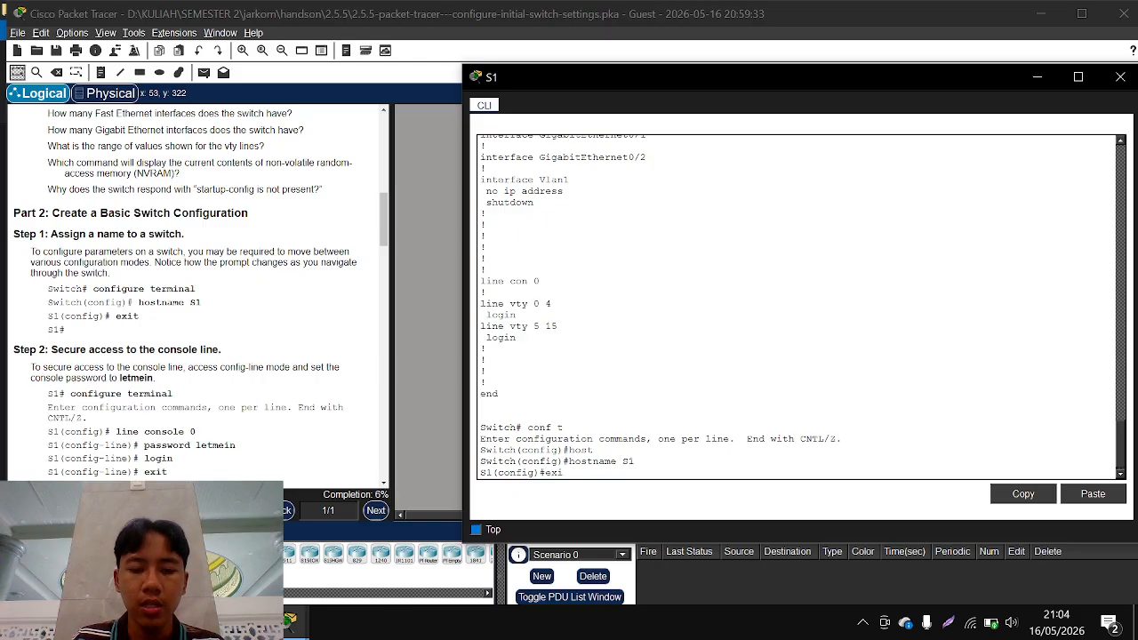
key(Tab)
key(Return)
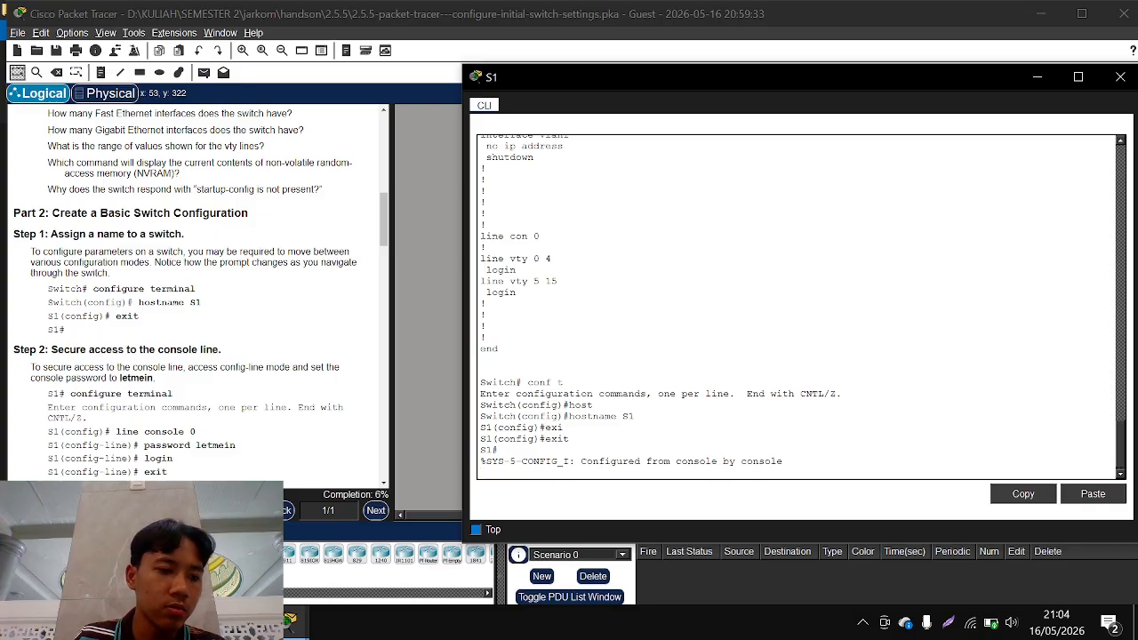
scroll(200, 293, down, 2)
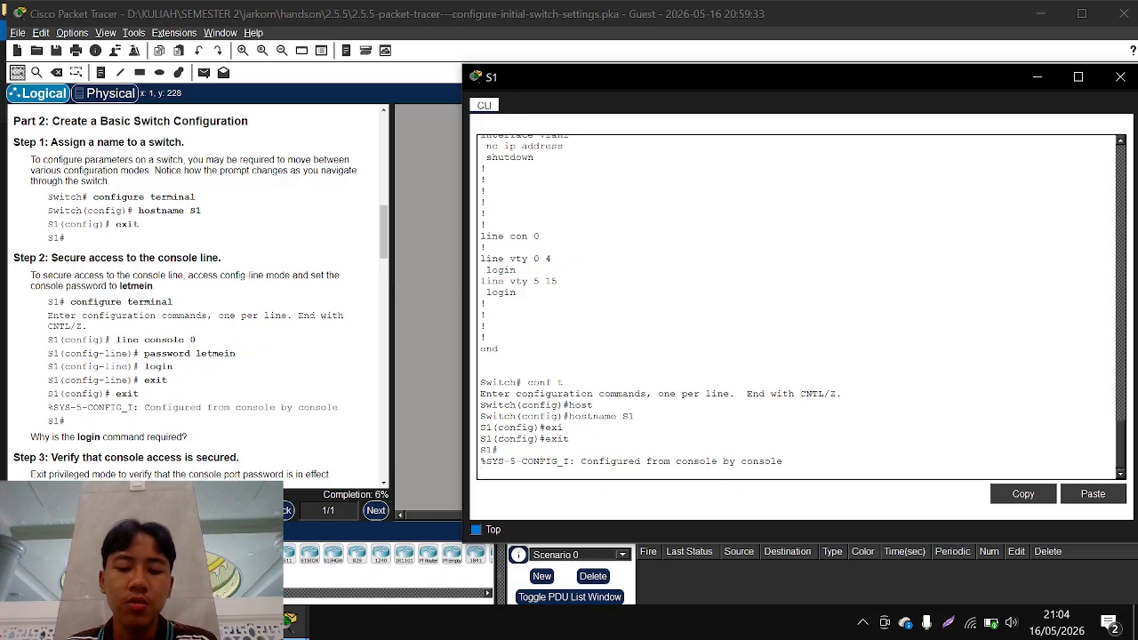
key(Return)
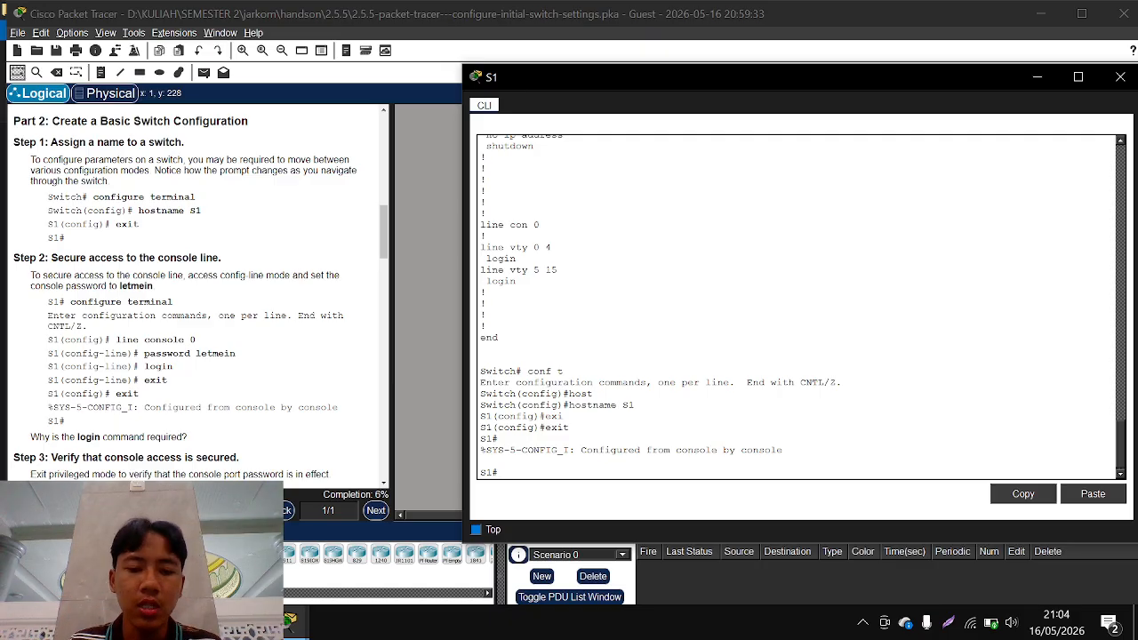
text(line)
key(Tab)
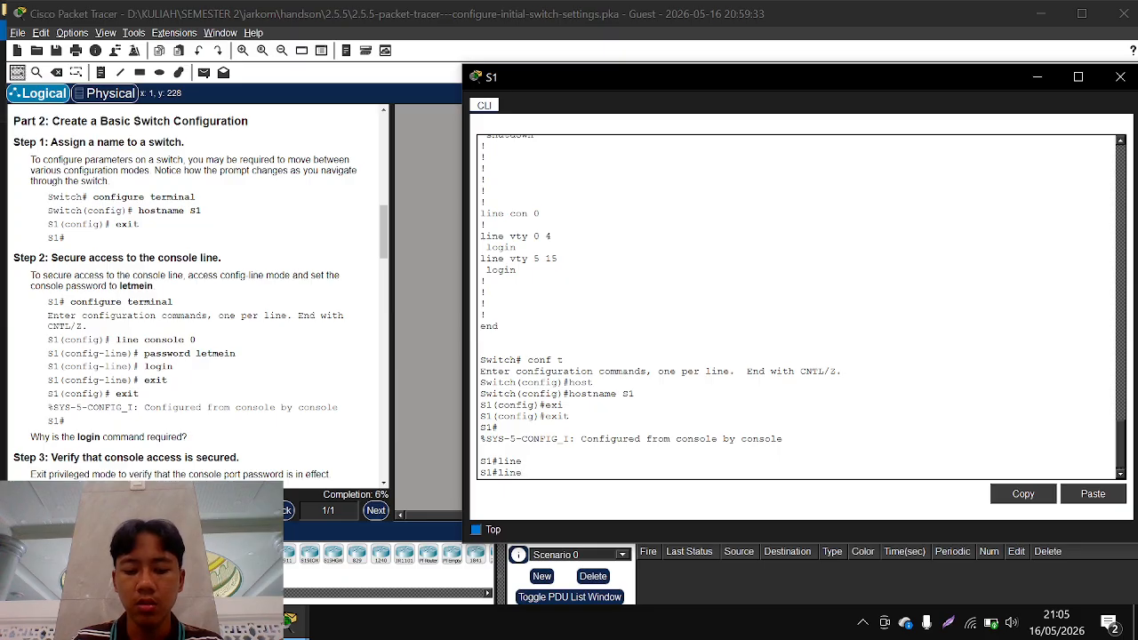
text(con)
key(Tab)
text(s)
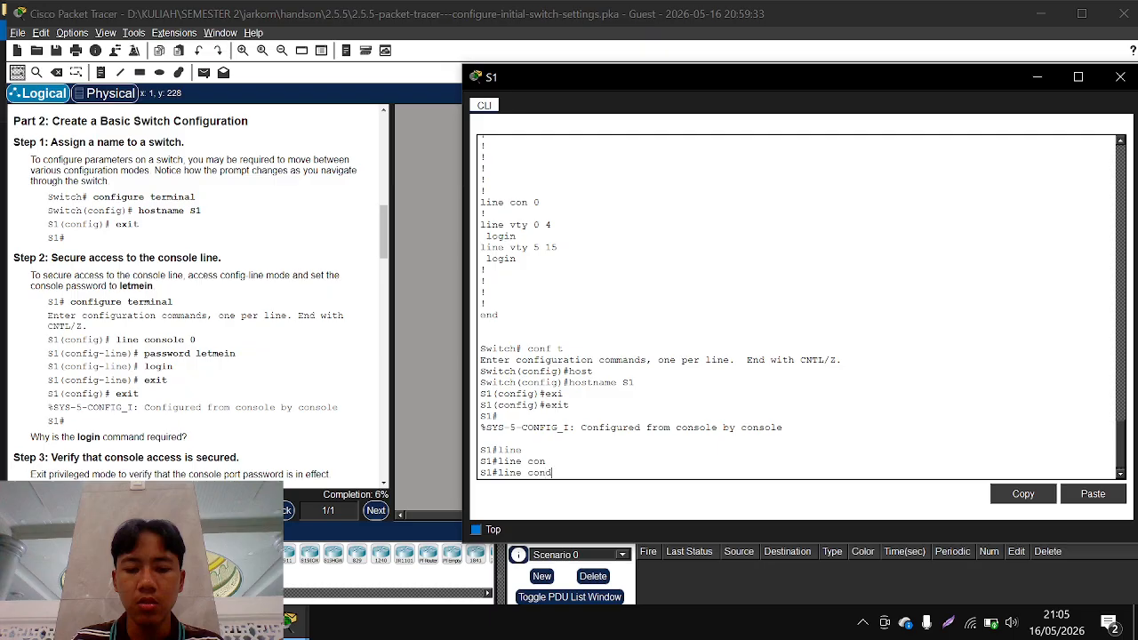
key(BackSpace)
key(BackSpace)
key(BackSpace)
key(BackSpace)
key(BackSpace)
key(BackSpace)
key(BackSpace)
key(BackSpace)
key(BackSpace)
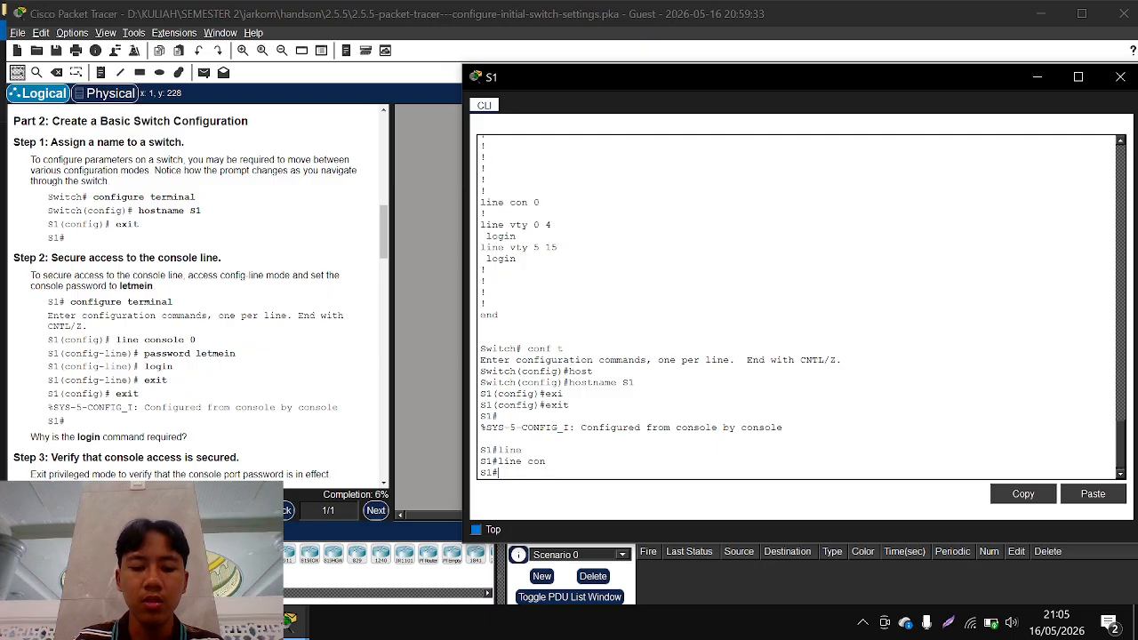
Enter global configuration mode on S1 and open configuration of the console line with line console 0
text(conf t)
key(Return)
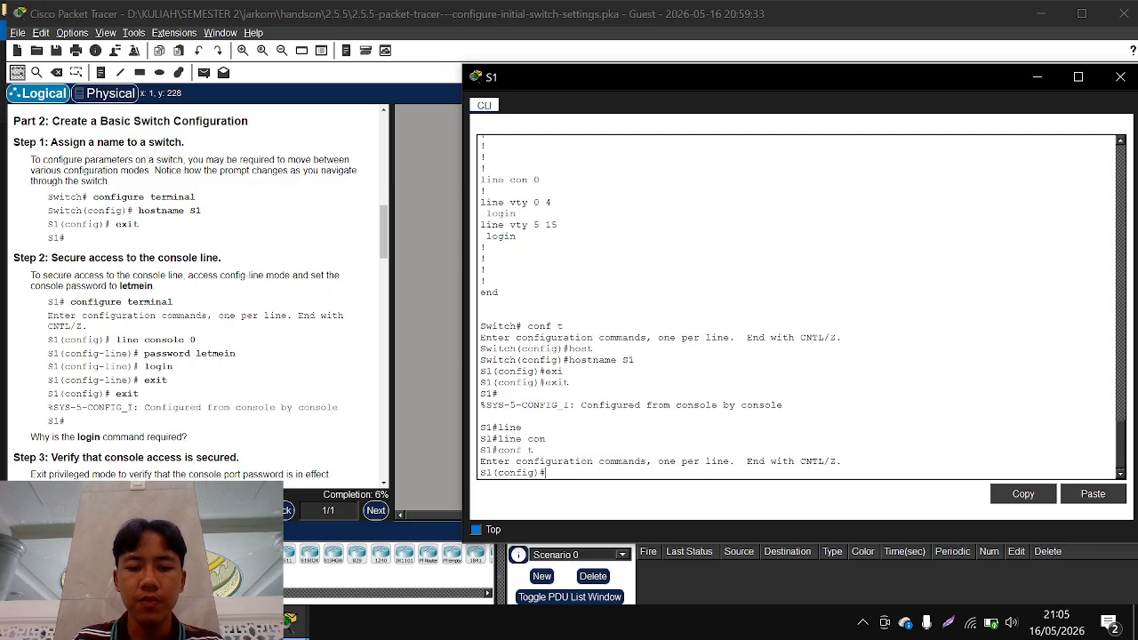
text(lin)
key(Tab)
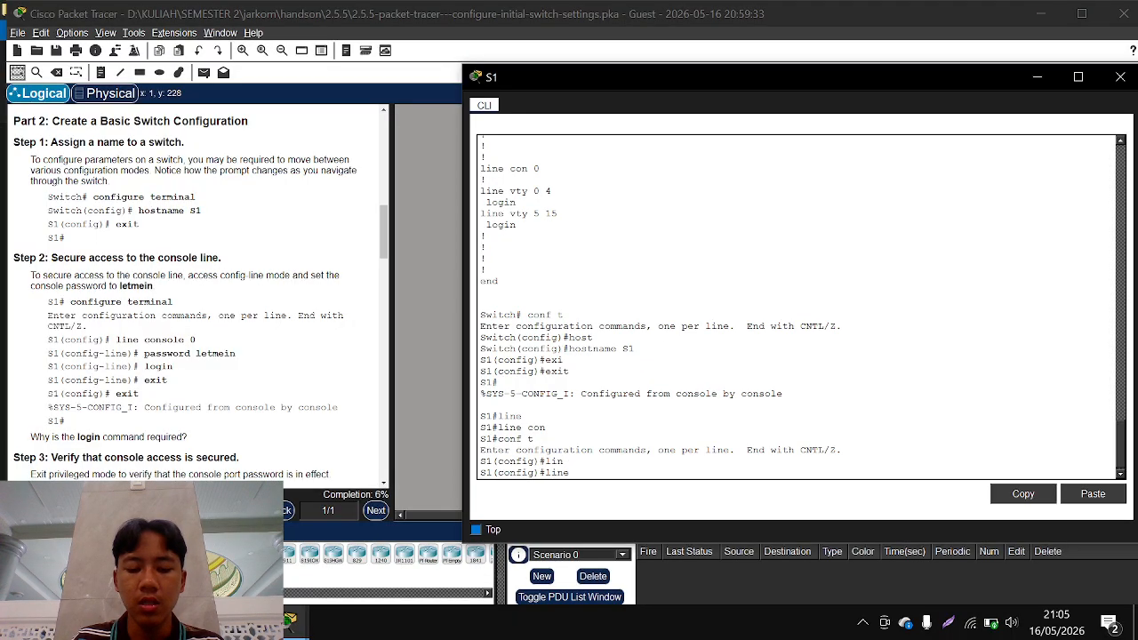
text(co)
key(Tab)
text(0)
key(Return)
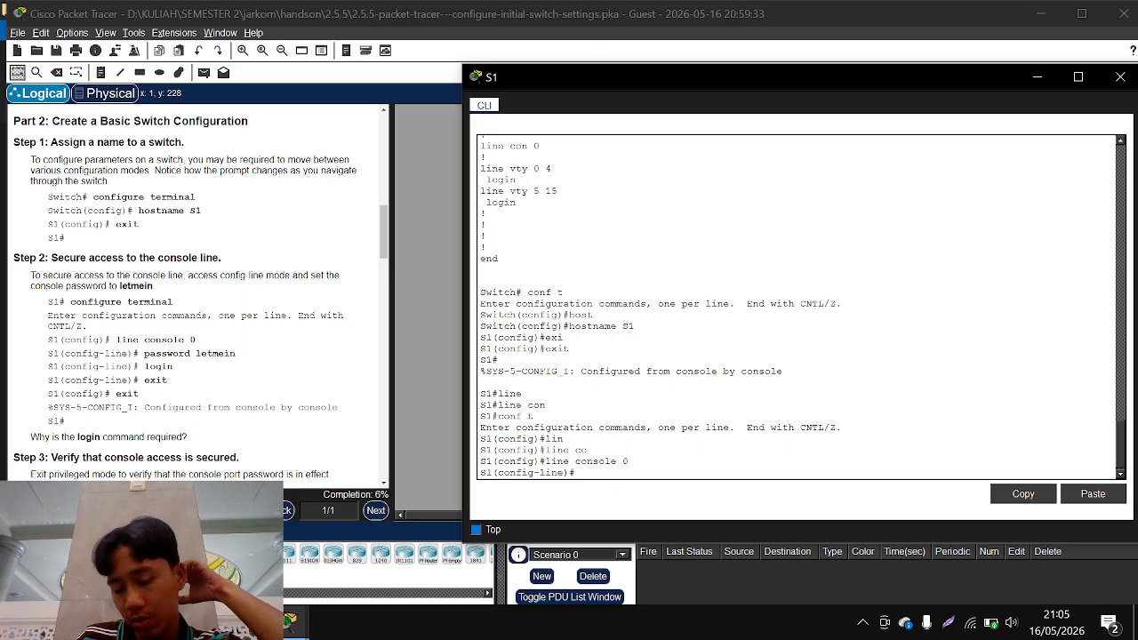
Set the console line's password to the one given in the instructions and require it with the login command
text(pa)
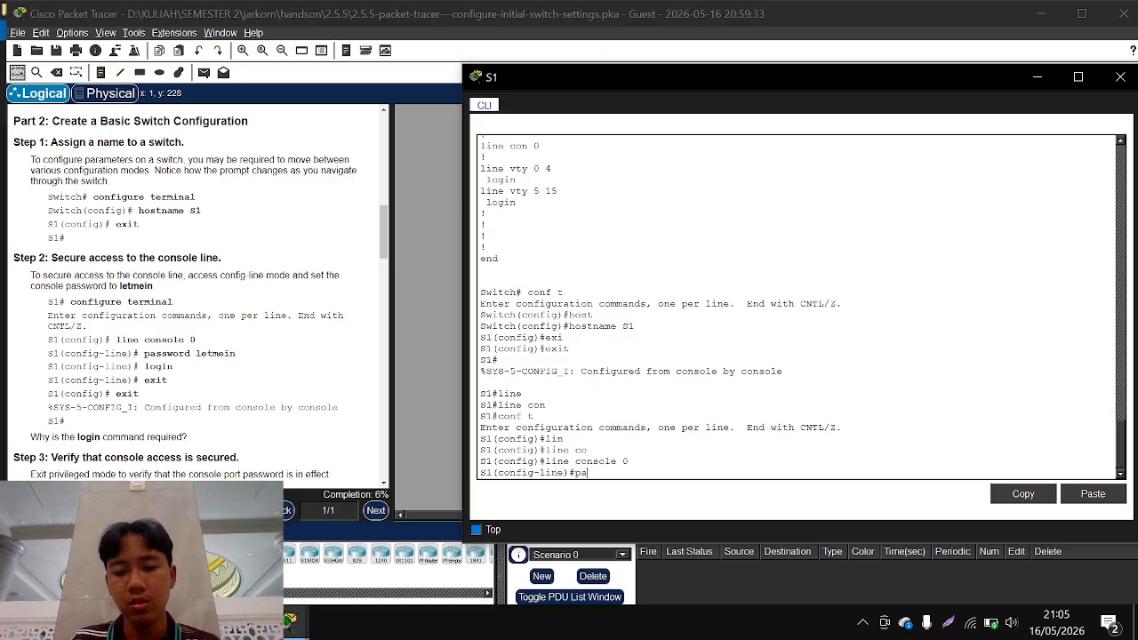
text(s)
key(Tab)
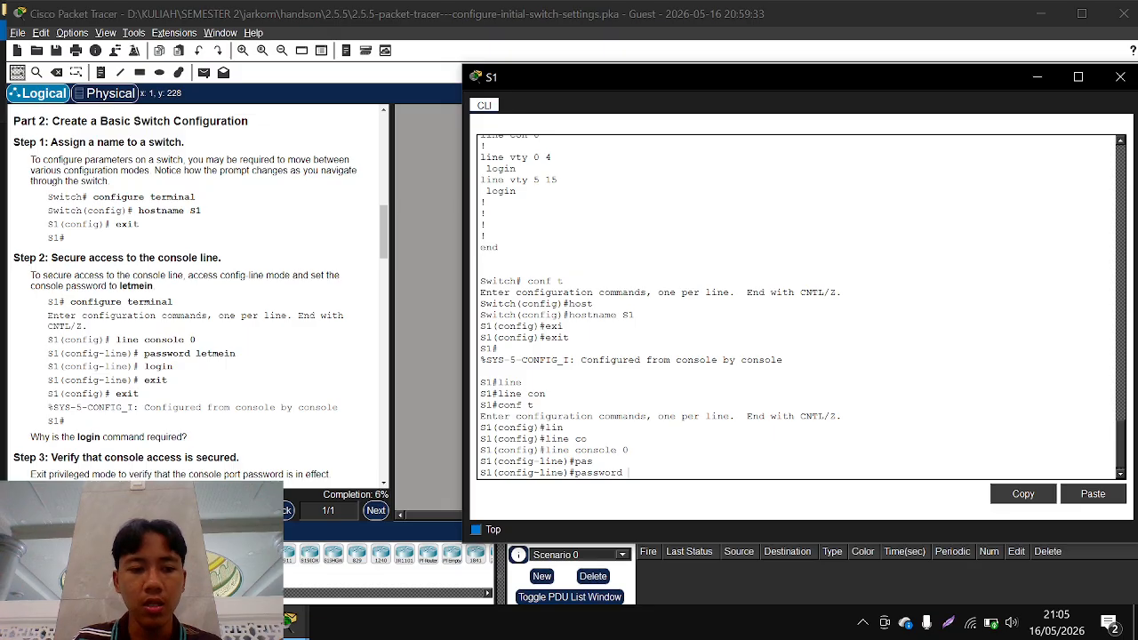
text(letmein)
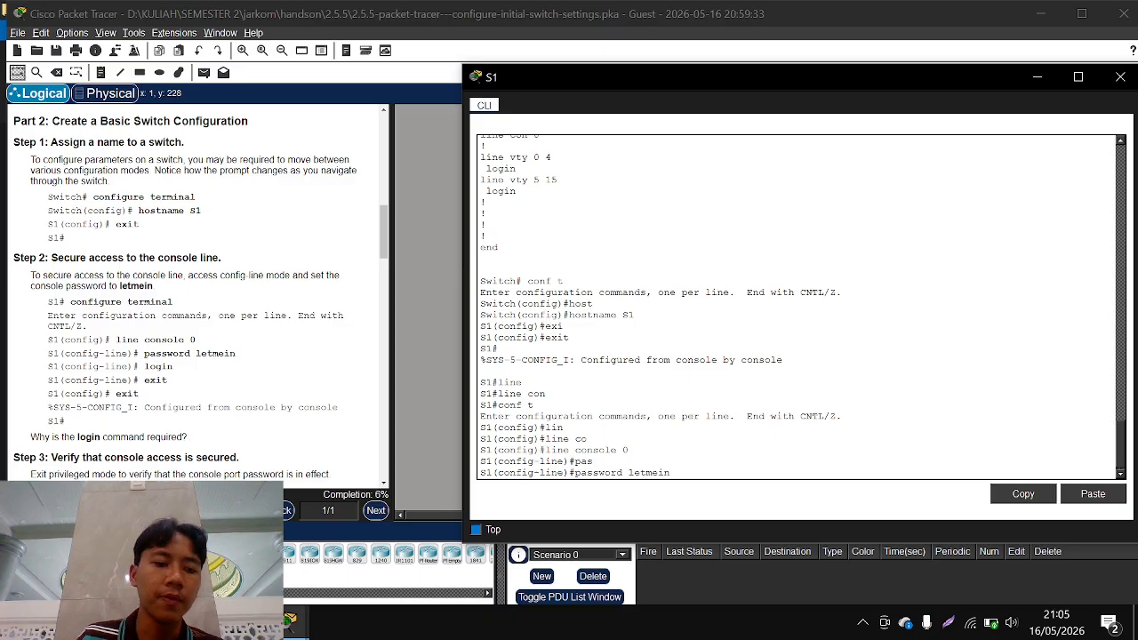
key(Return)
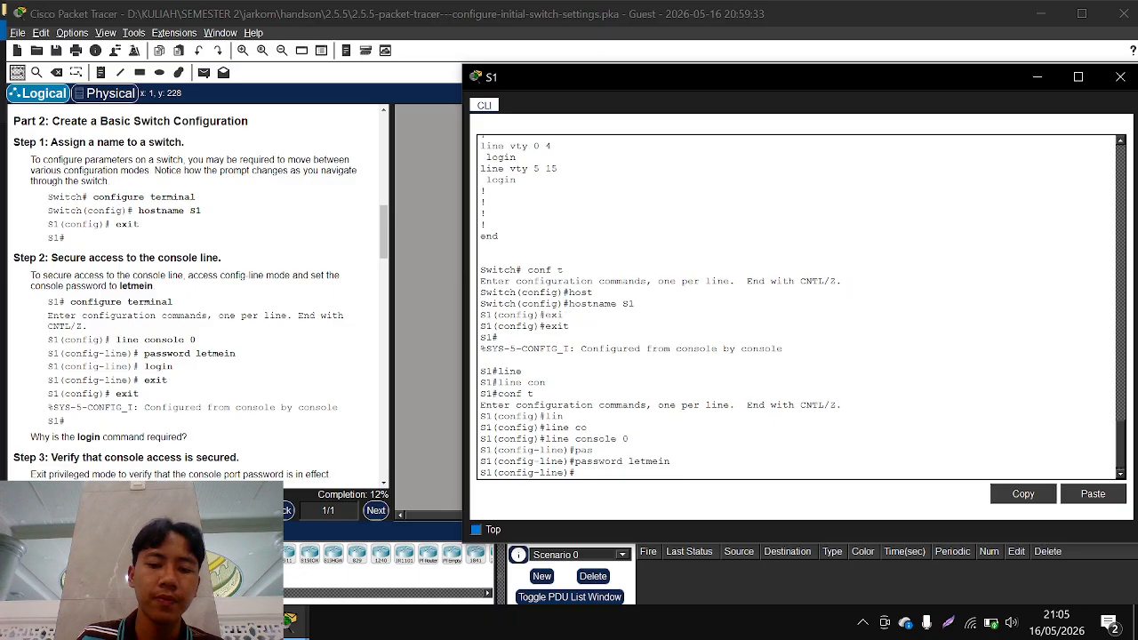
text(login)
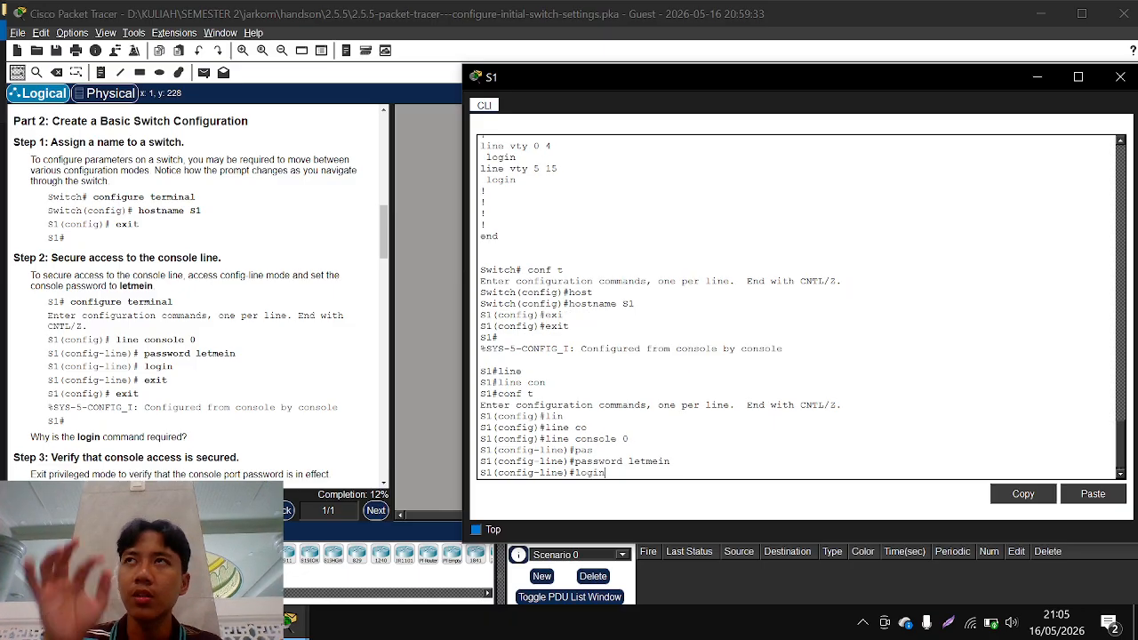
key(Return)
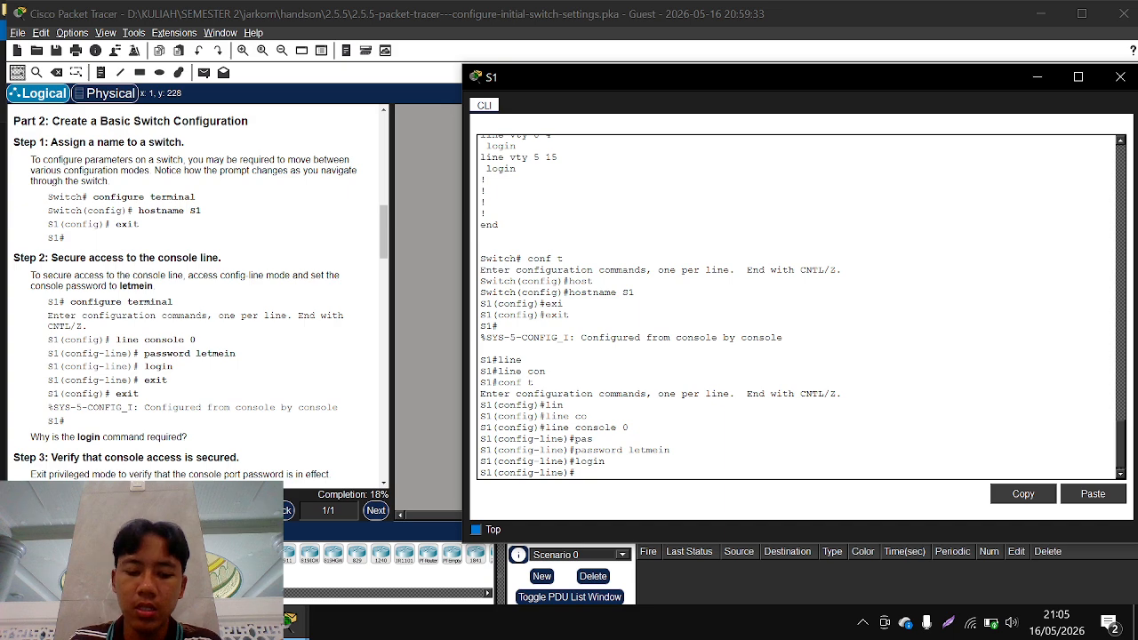
Exit console line configuration and return to S1's privileged EXEC mode
text(ex)
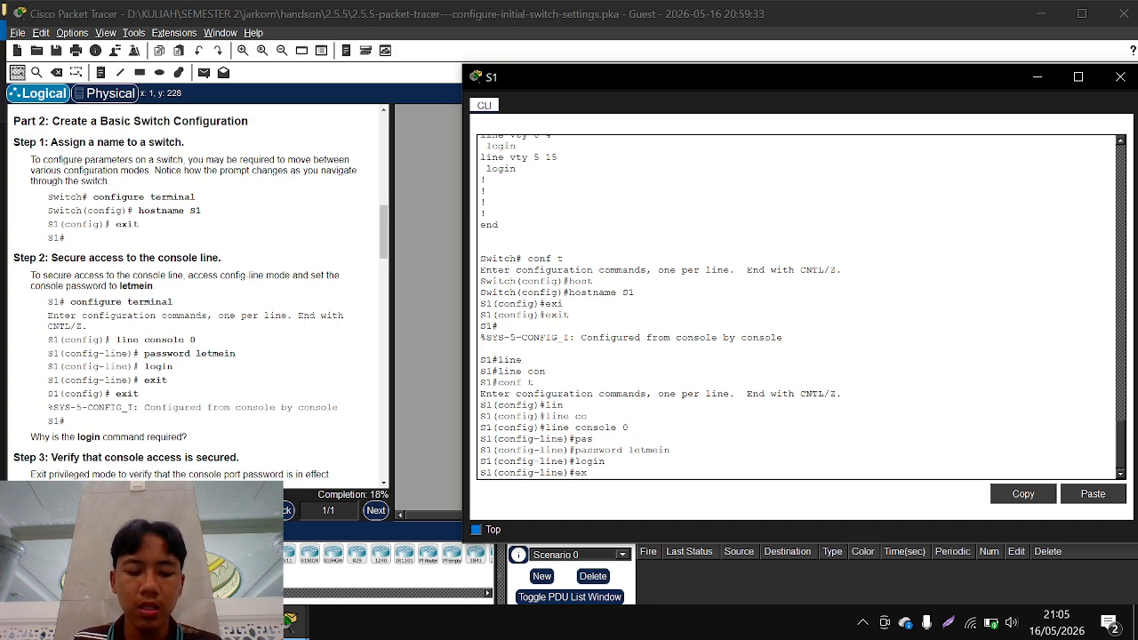
key(Tab)
key(Return)
key(Return)
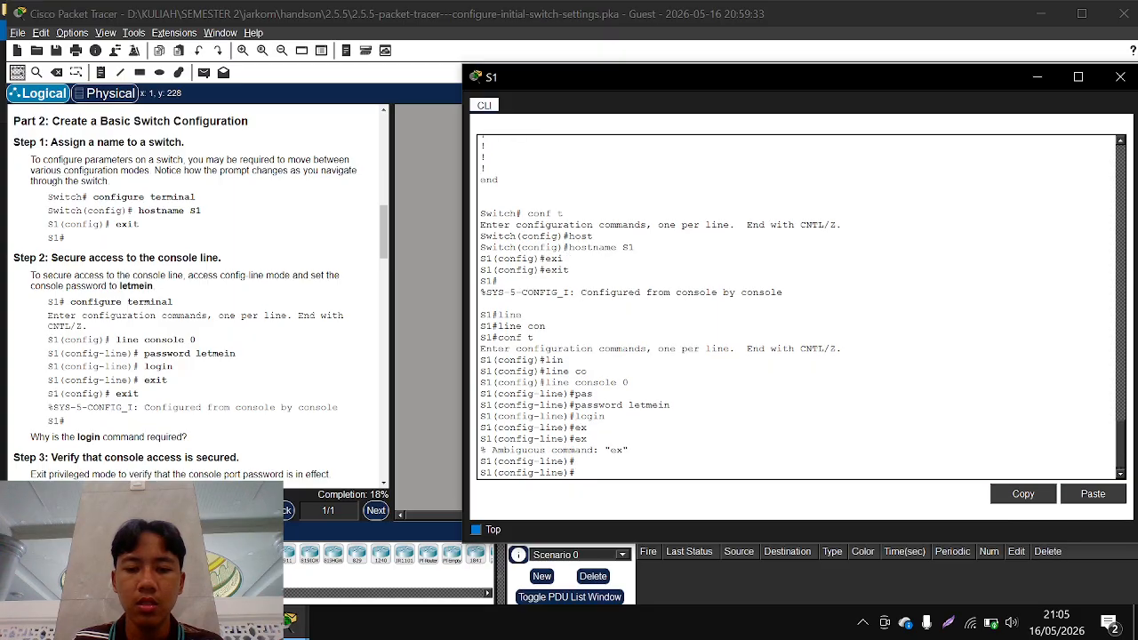
text(ex)
key(Return)
text(exi)
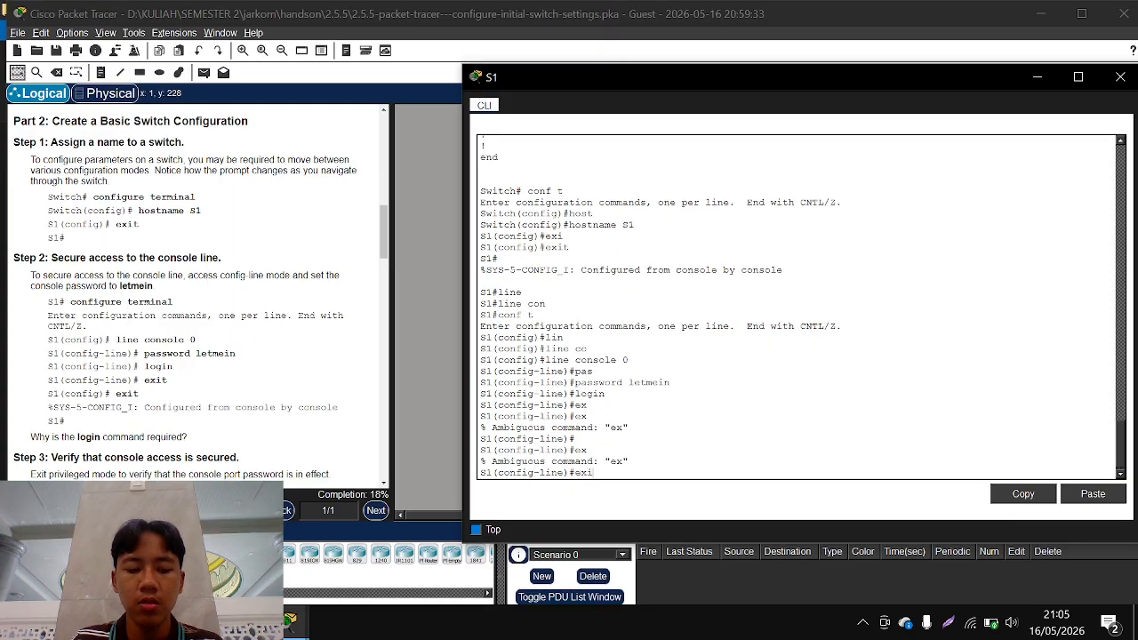
key(Tab)
key(Return)
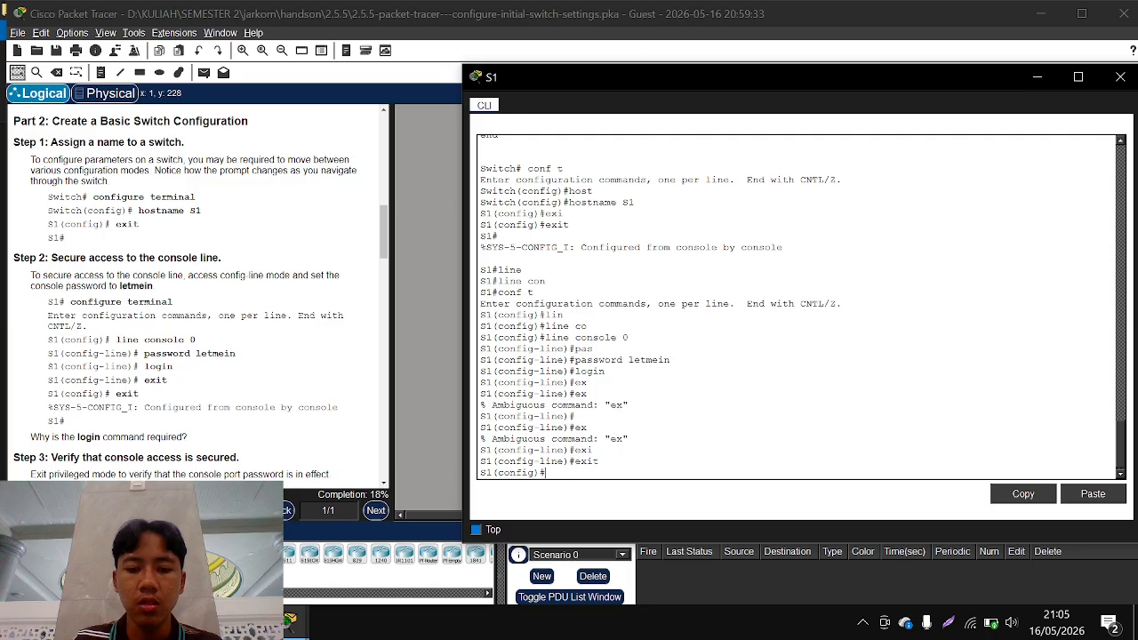
key(ctrl+z)
key(Return)
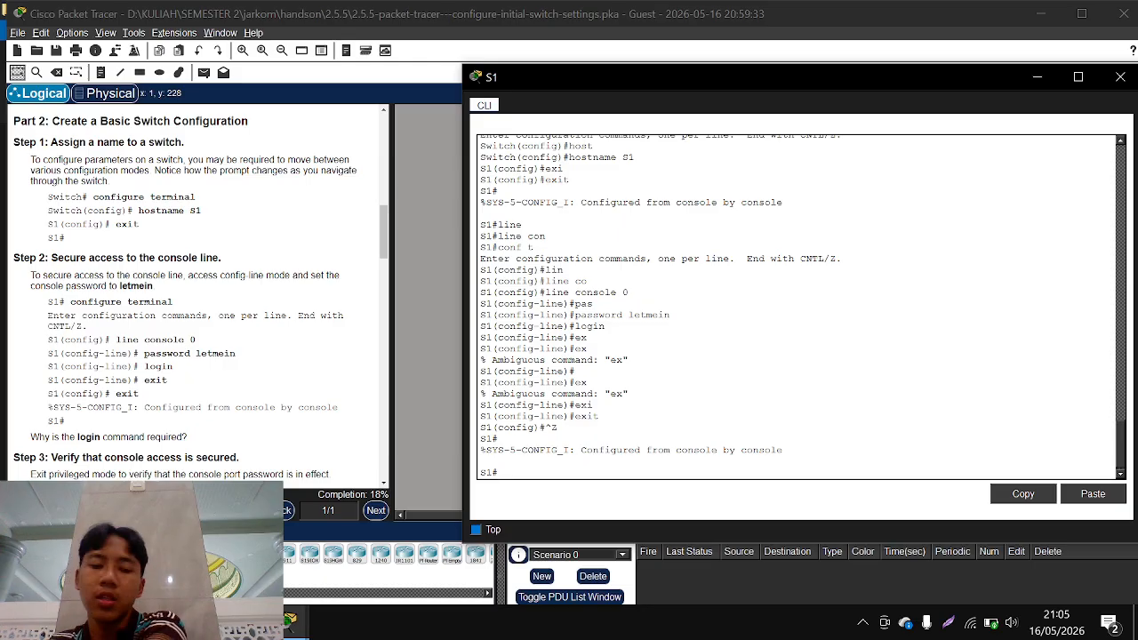
Verify console security by logging out of S1, entering the console password, and returning to privileged EXEC mode with enable
scroll(207, 430, down, 3)
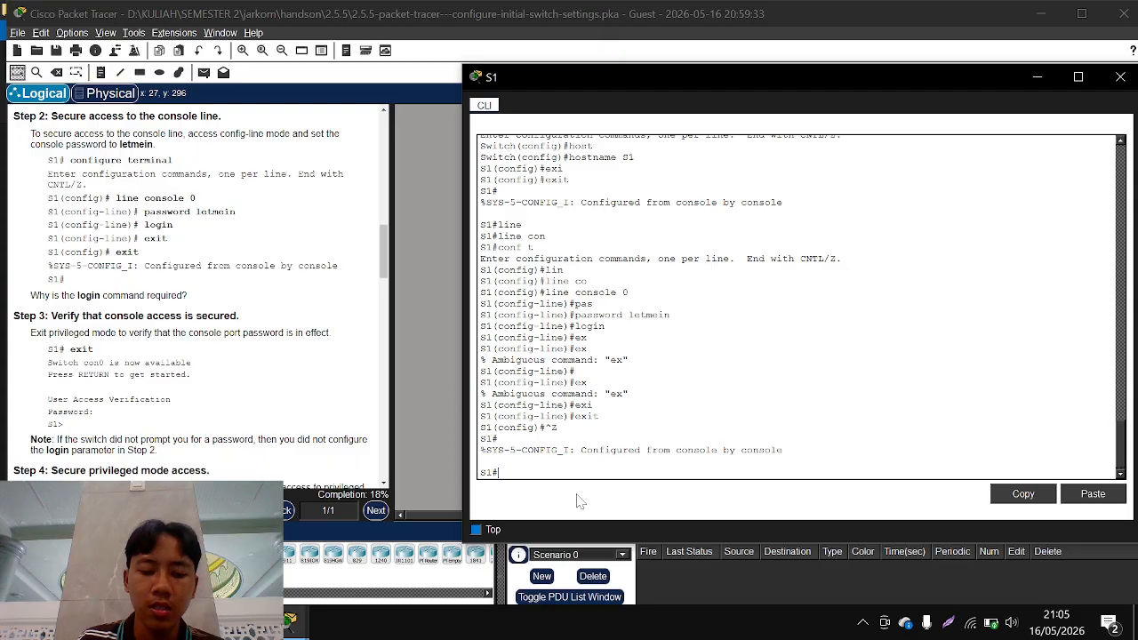
text(exit)
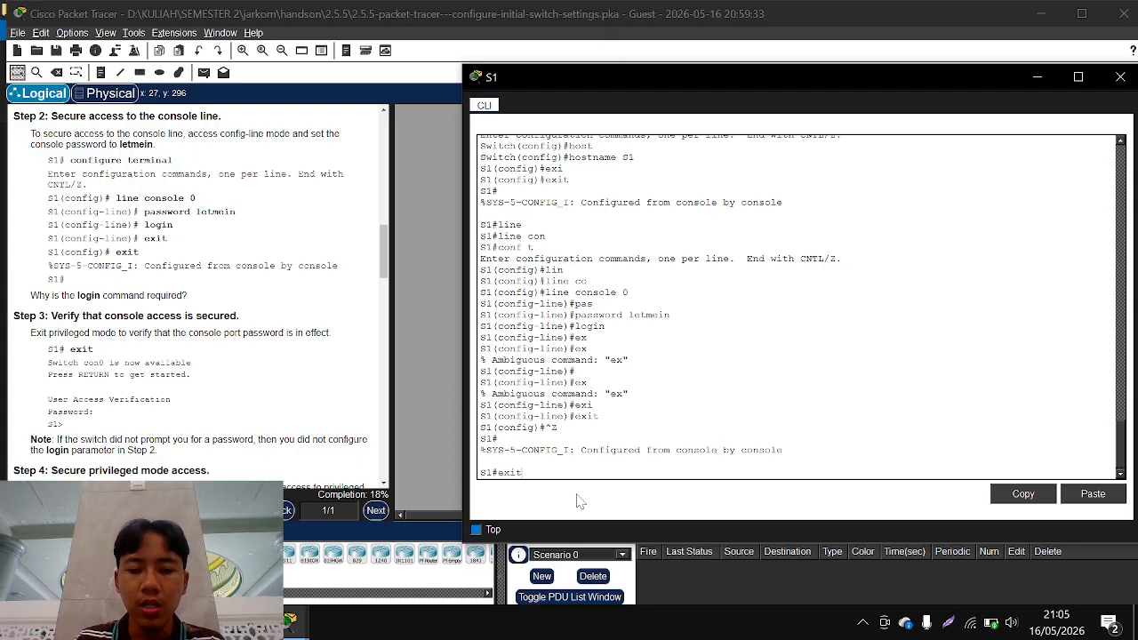
key(Return)
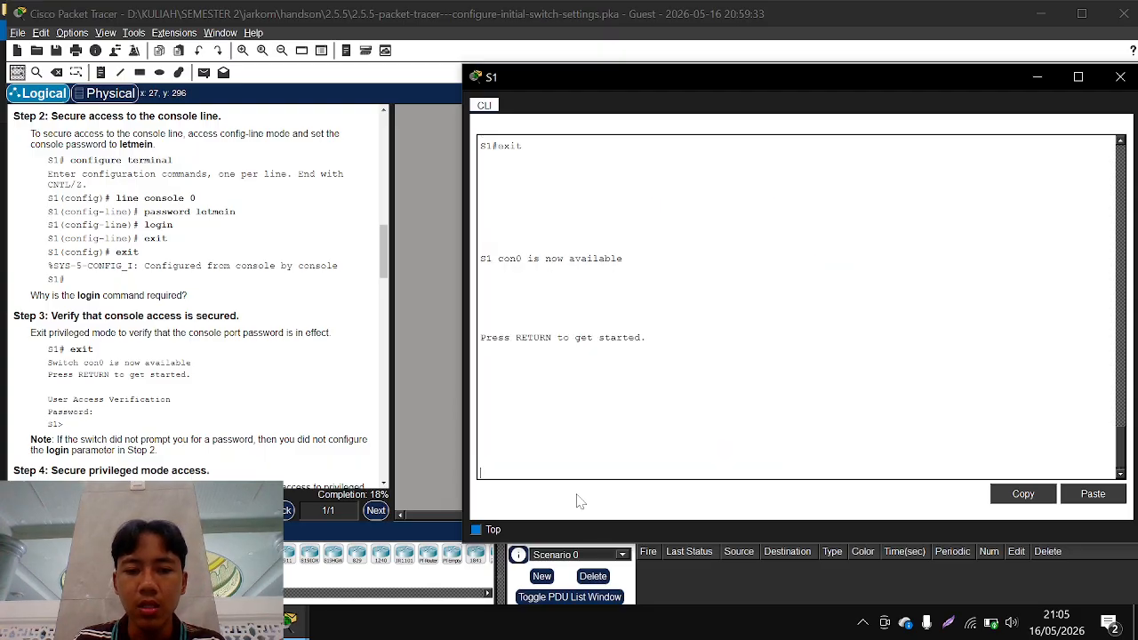
key(Return)
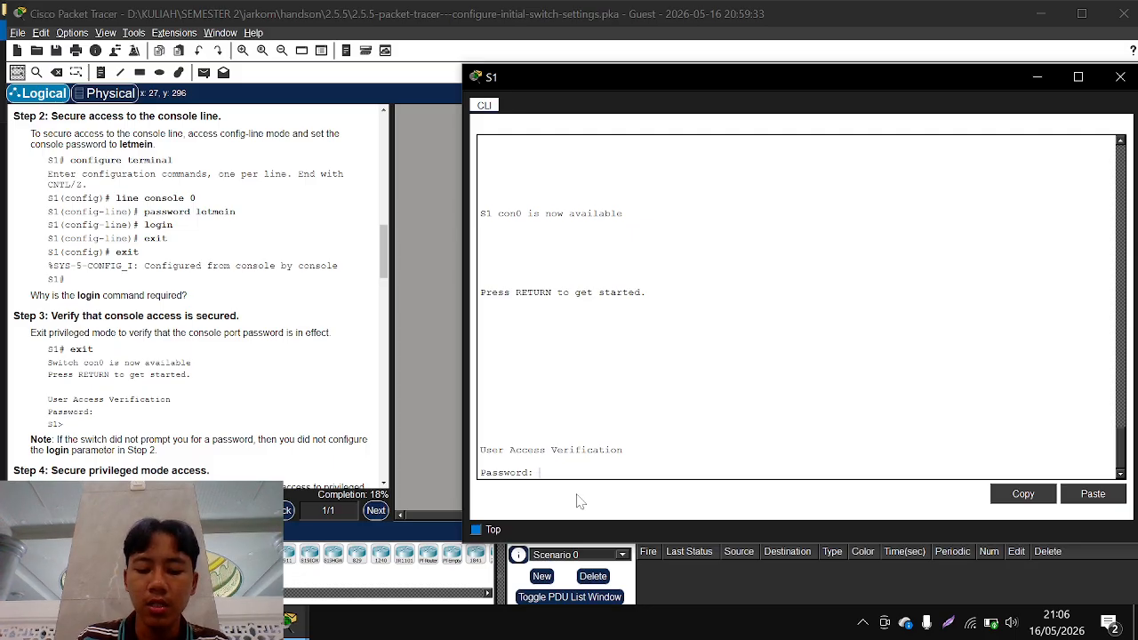
key(Return)
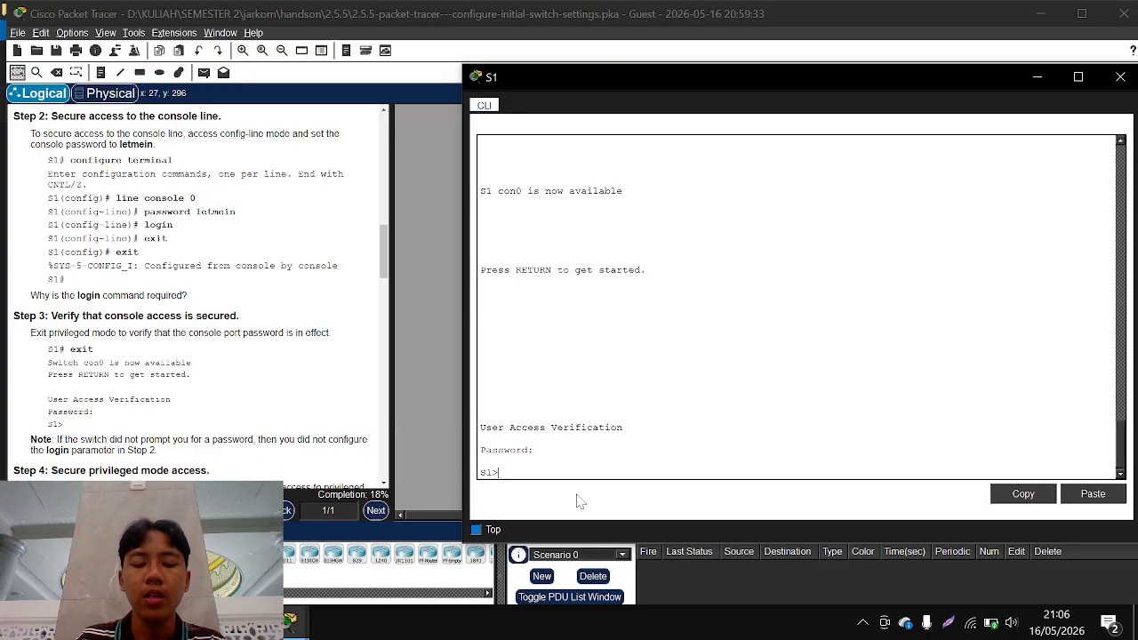
text(en)
key(Tab)
key(Return)
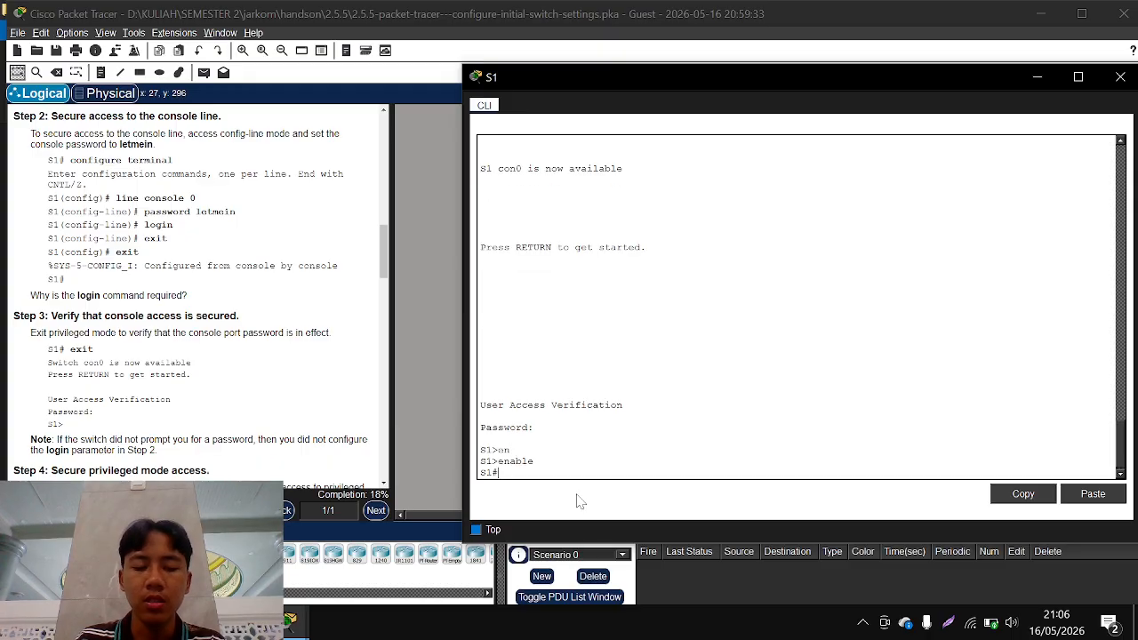
Highlight the enable password command in Step 4 of the instructions and bring S1's command-line window back to the front
scroll(65, 400, down, 5)
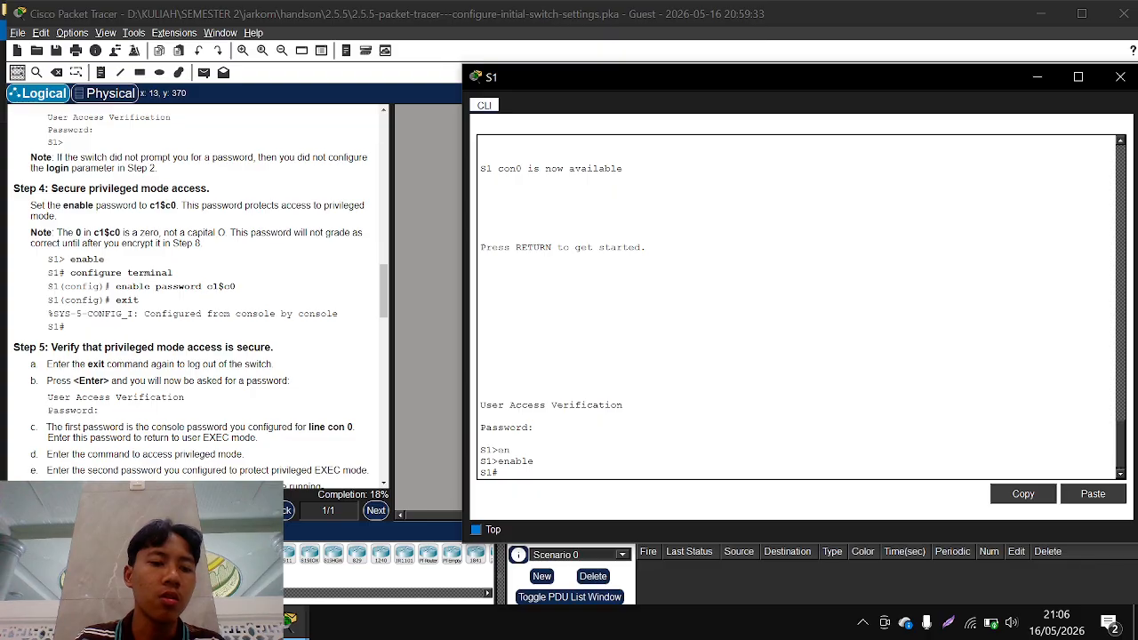
drag(238, 292, 175, 279)
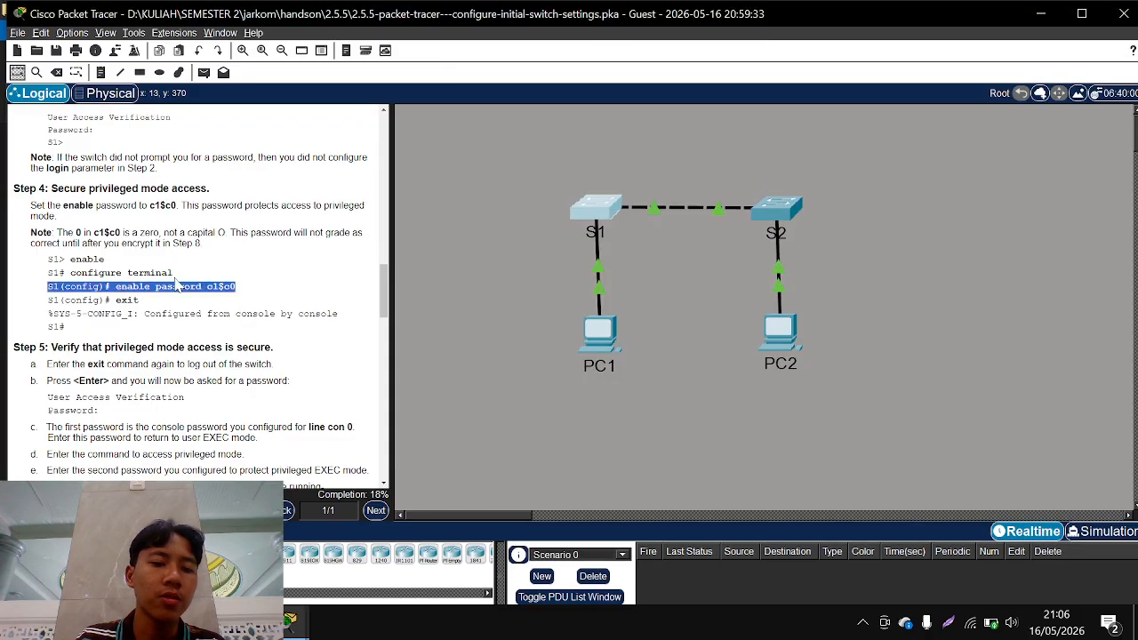
mouse_move(303, 620)
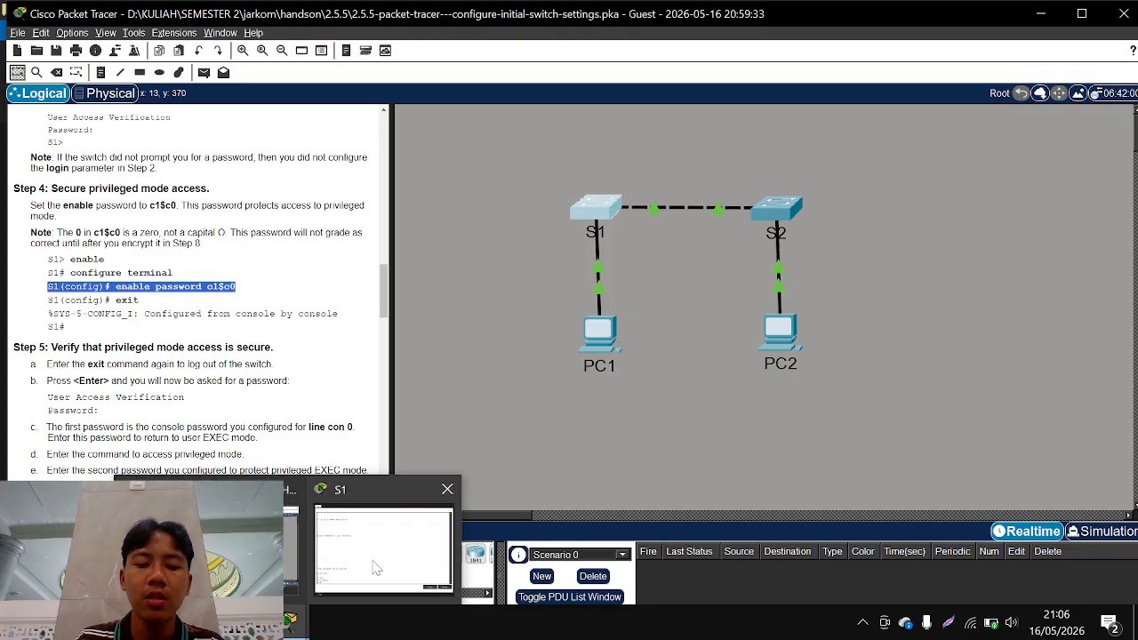
click(377, 569)
Log out of S1 once more, sign back in with the console password, and re-enter privileged EXEC mode
text(ex)
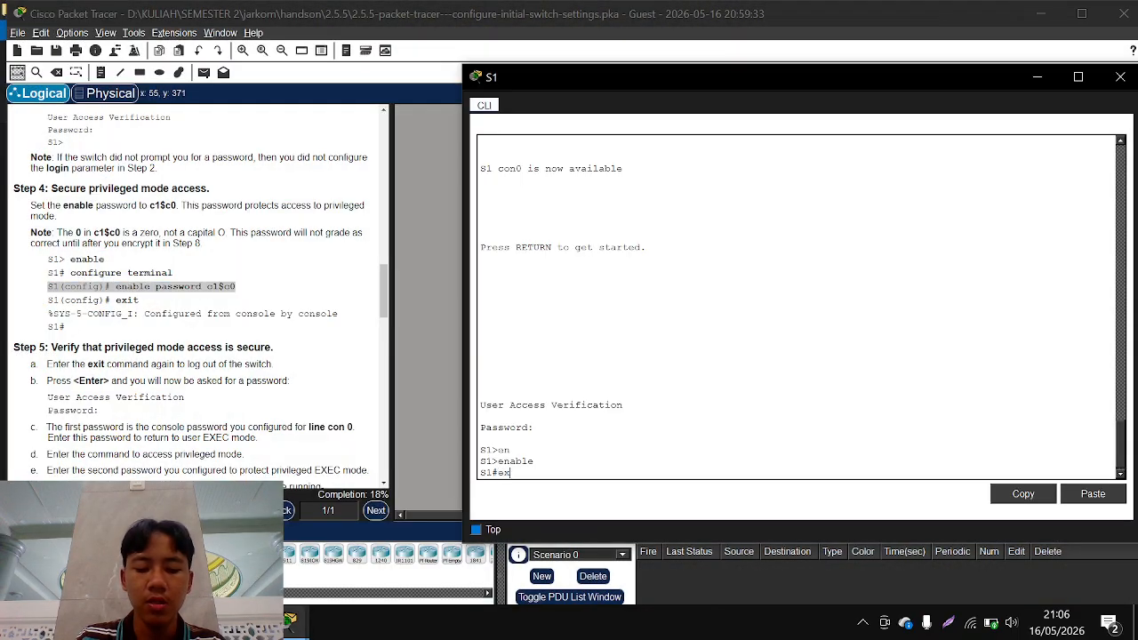
text(it)
key(Return)
key(Return)
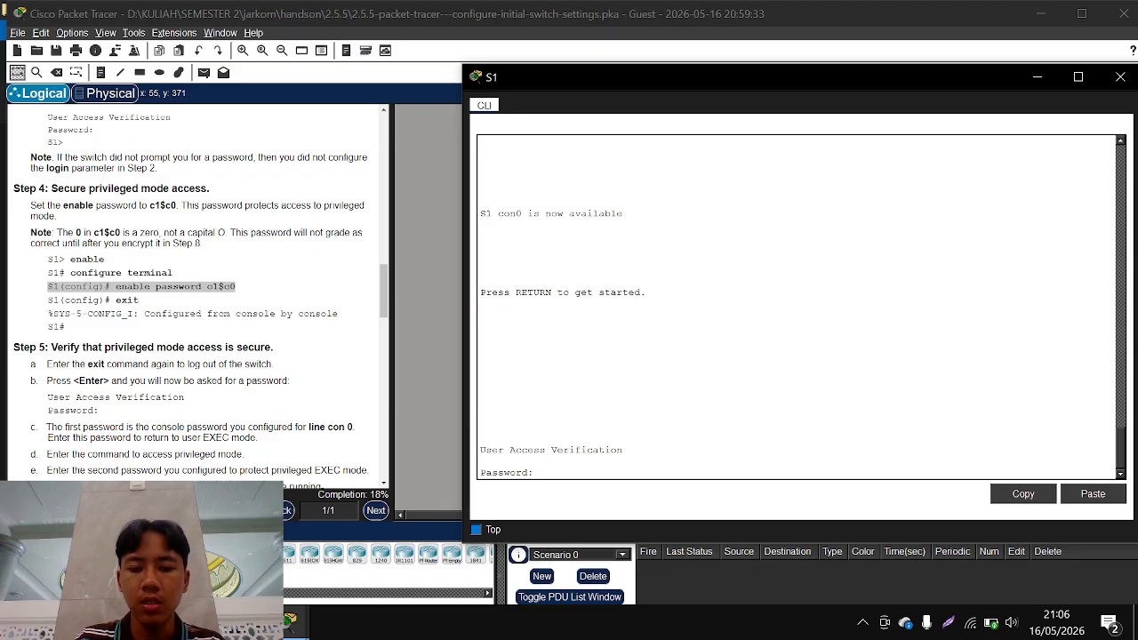
key(Return)
text(ena)
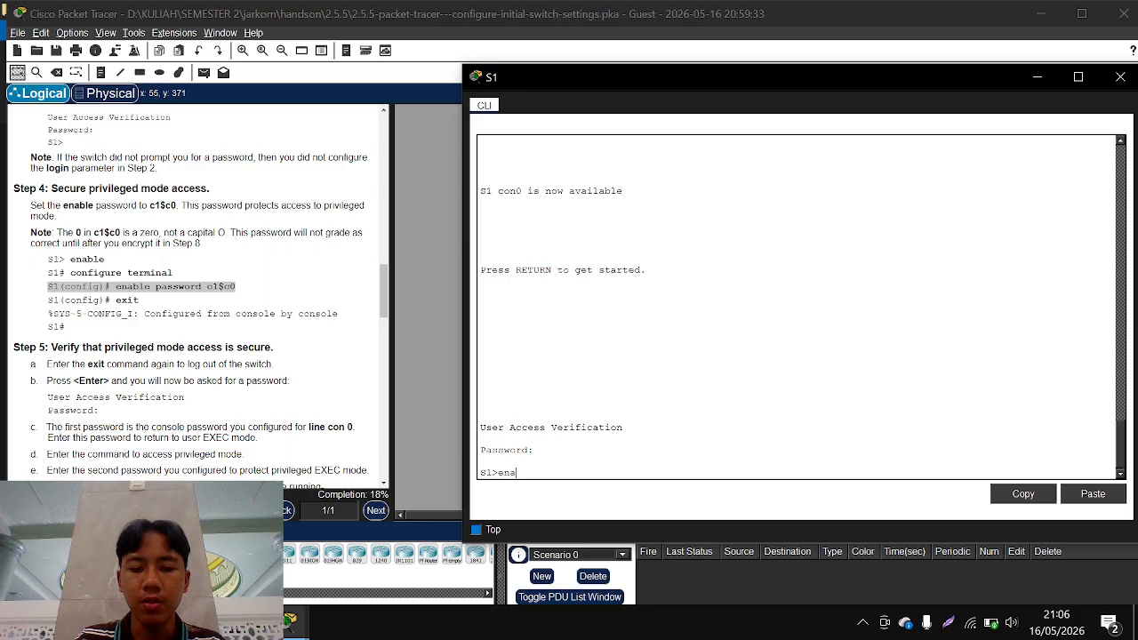
key(Tab)
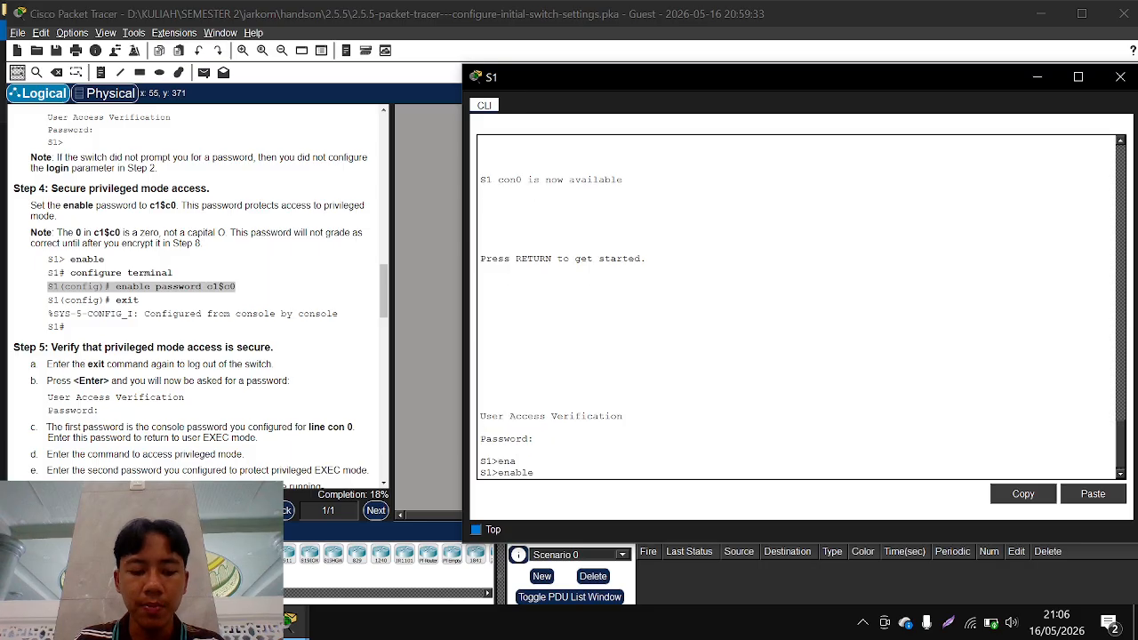
key(Return)
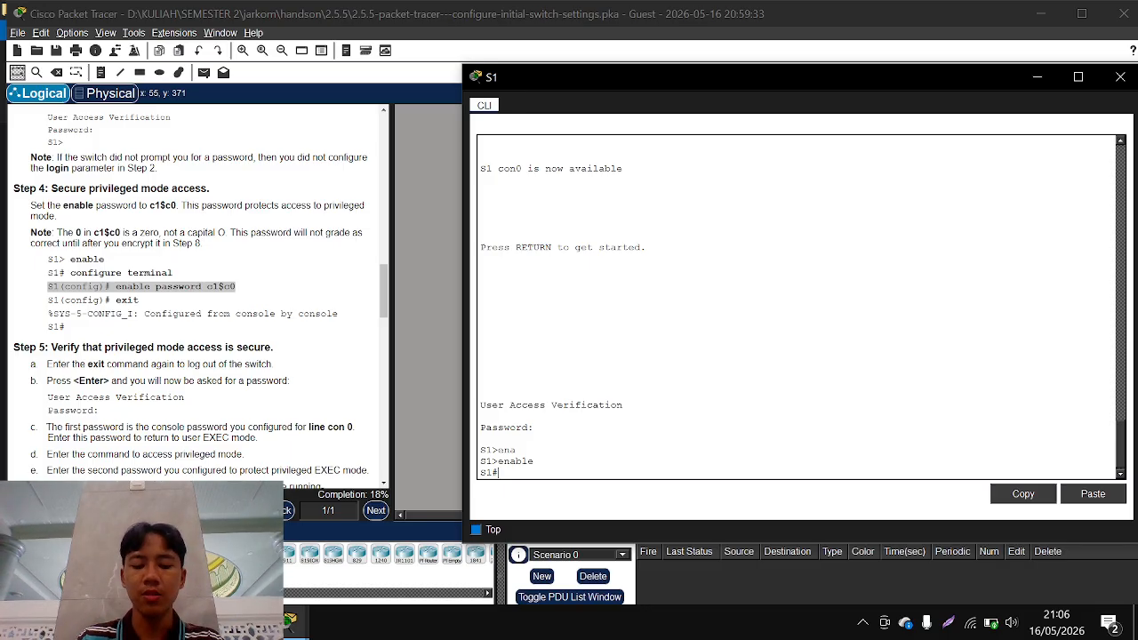
Enter global configuration mode on S1 with conf t and keep its command-line window in front of the instructions
text(conf t)
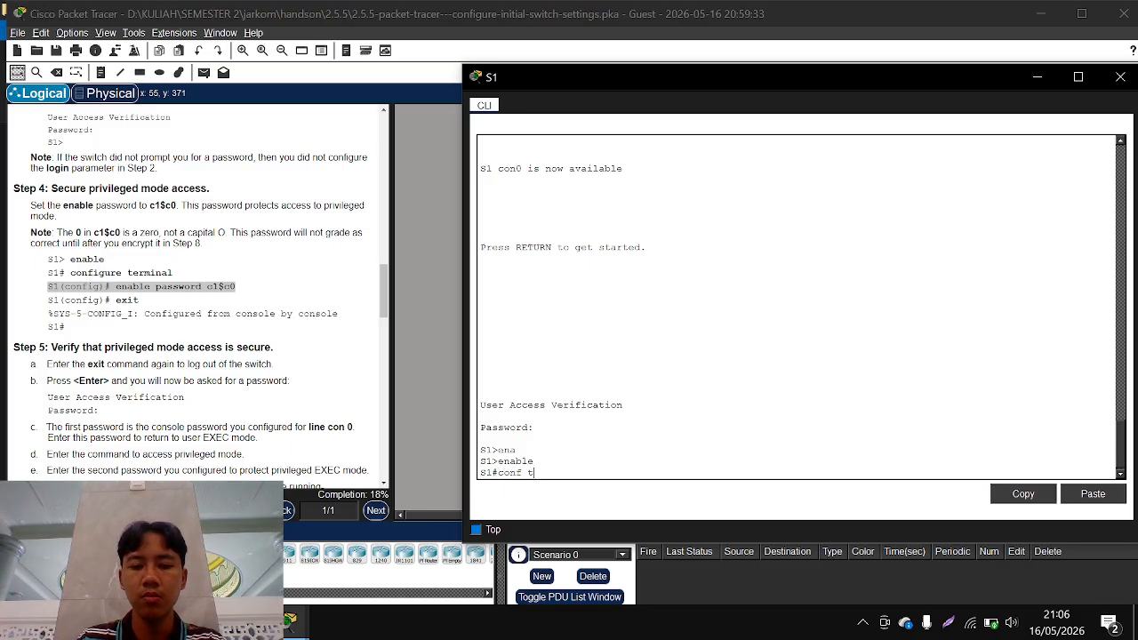
key(Return)
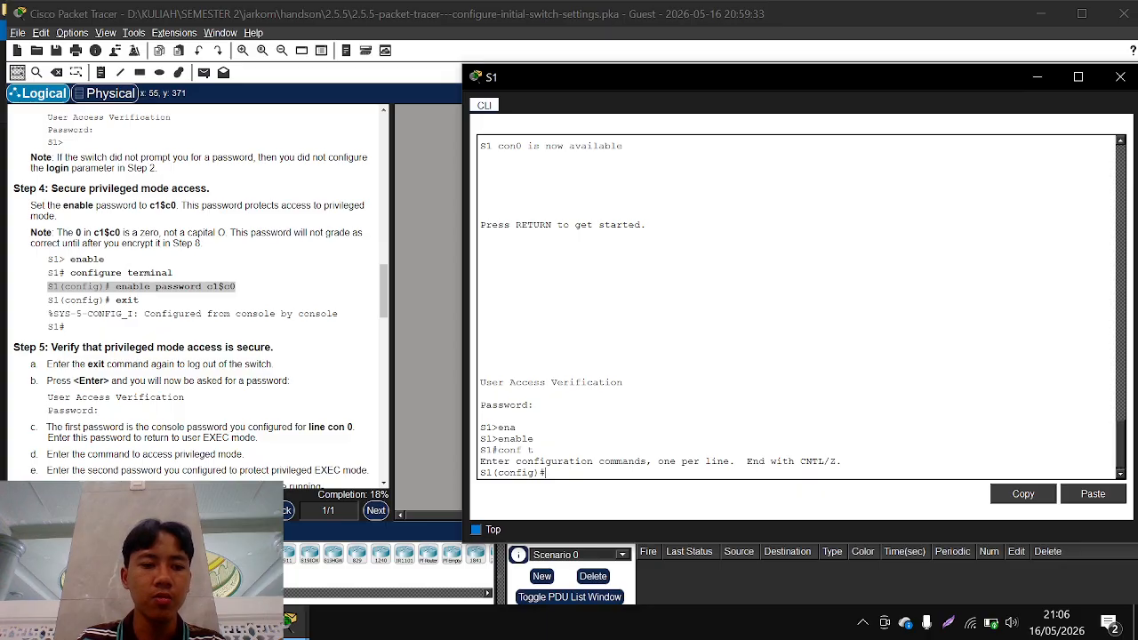
click(197, 382)
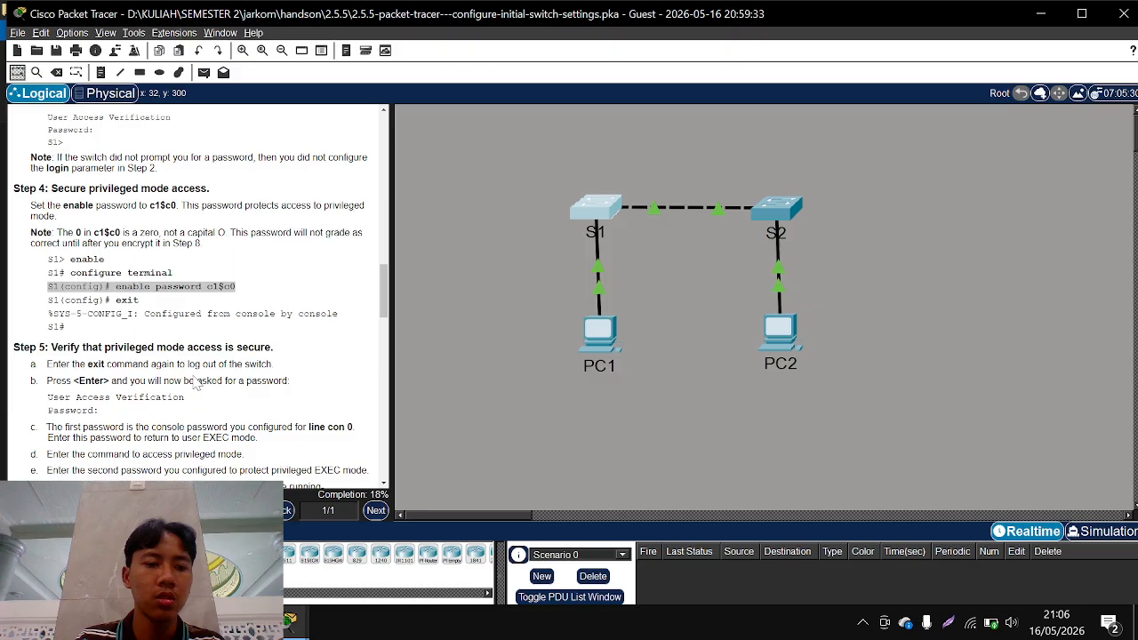
click(290, 620)
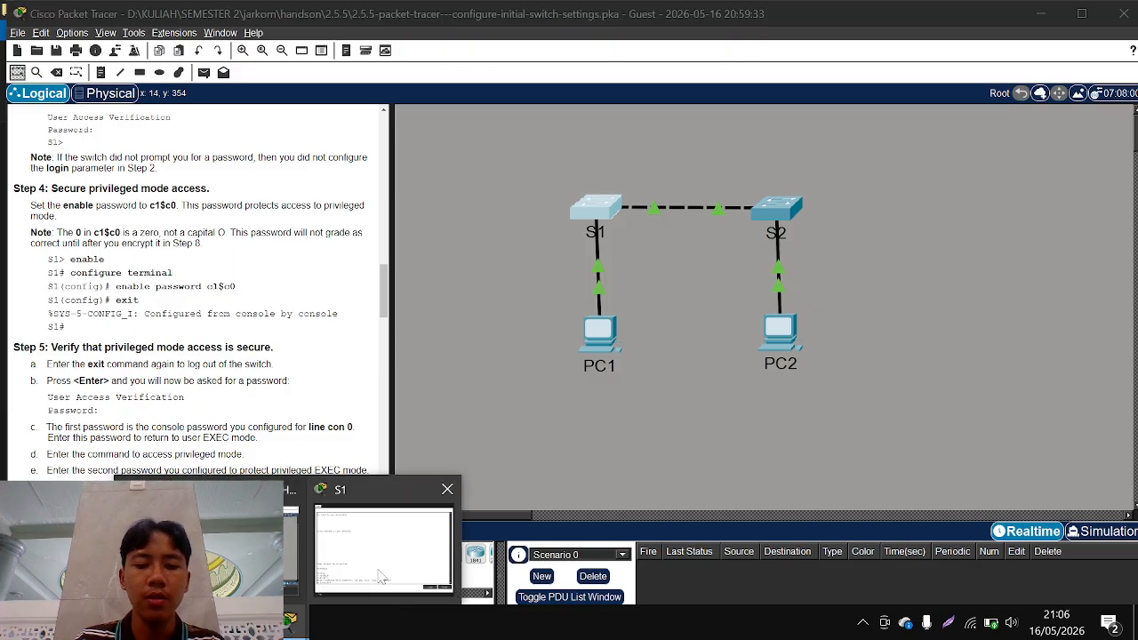
click(382, 578)
Set S1's privileged mode password with the enable password command, using the password given in Step 4
text(en)
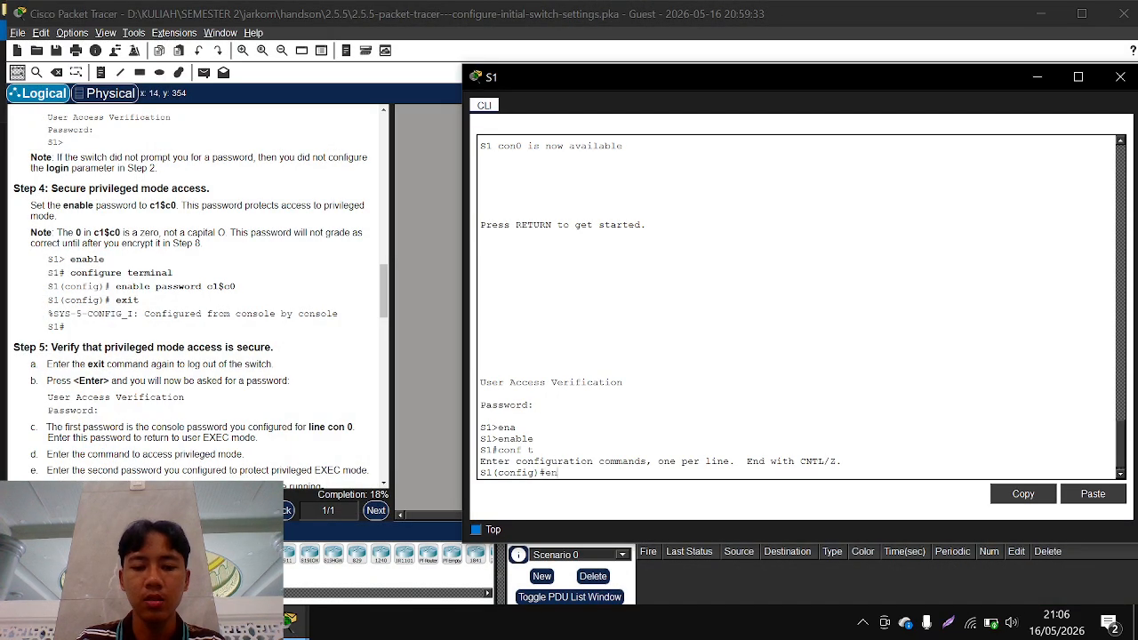
key(Tab)
text(a)
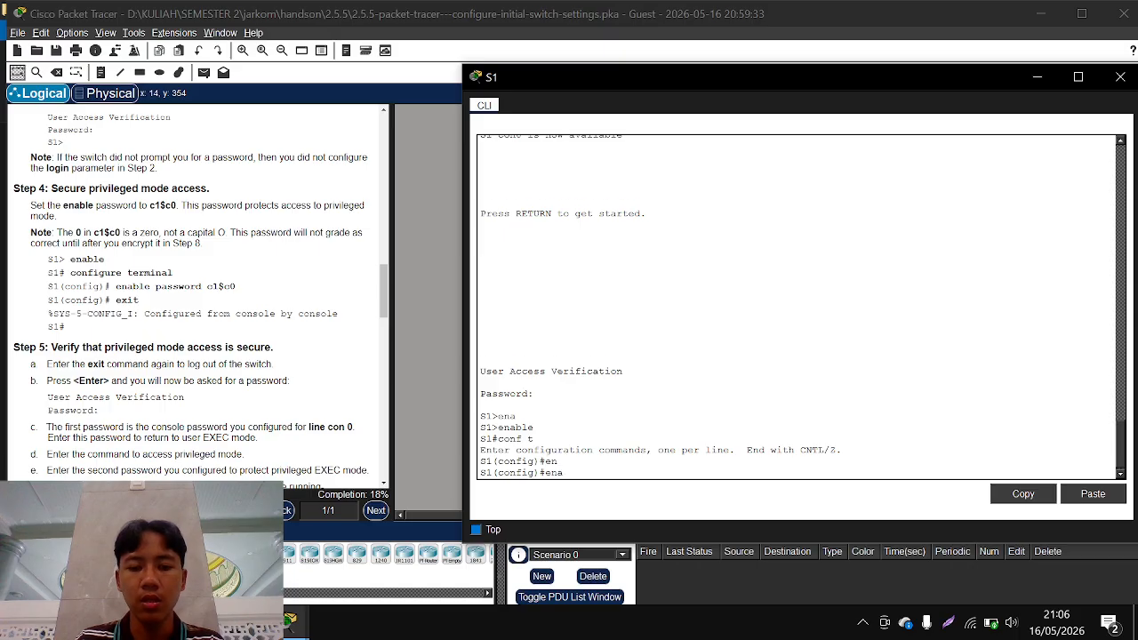
key(Tab)
text(pas)
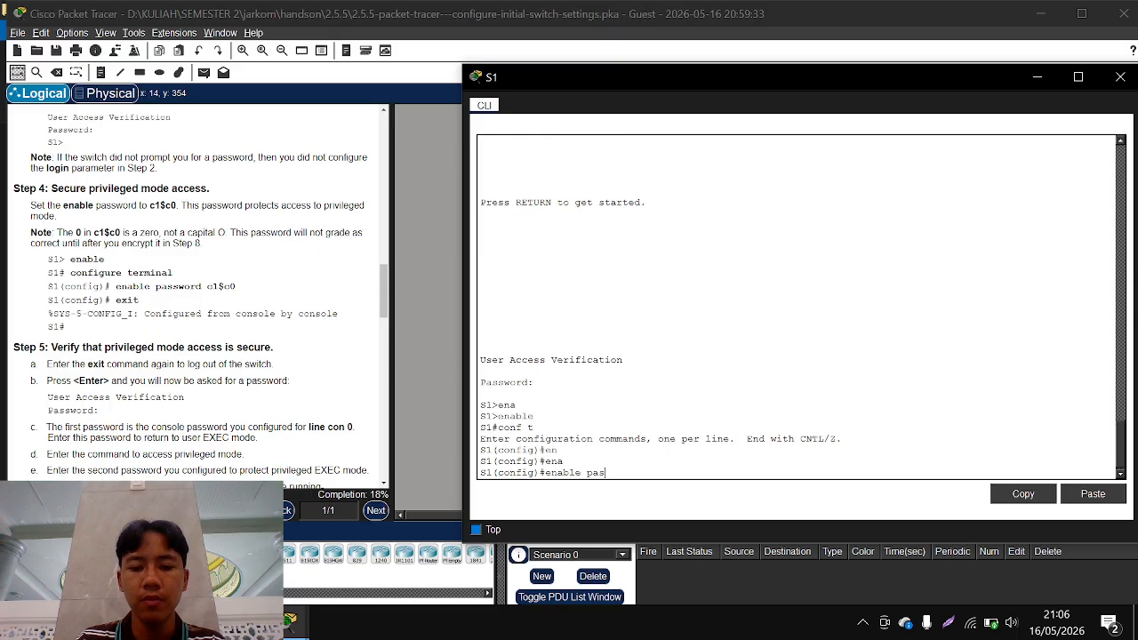
key(Tab)
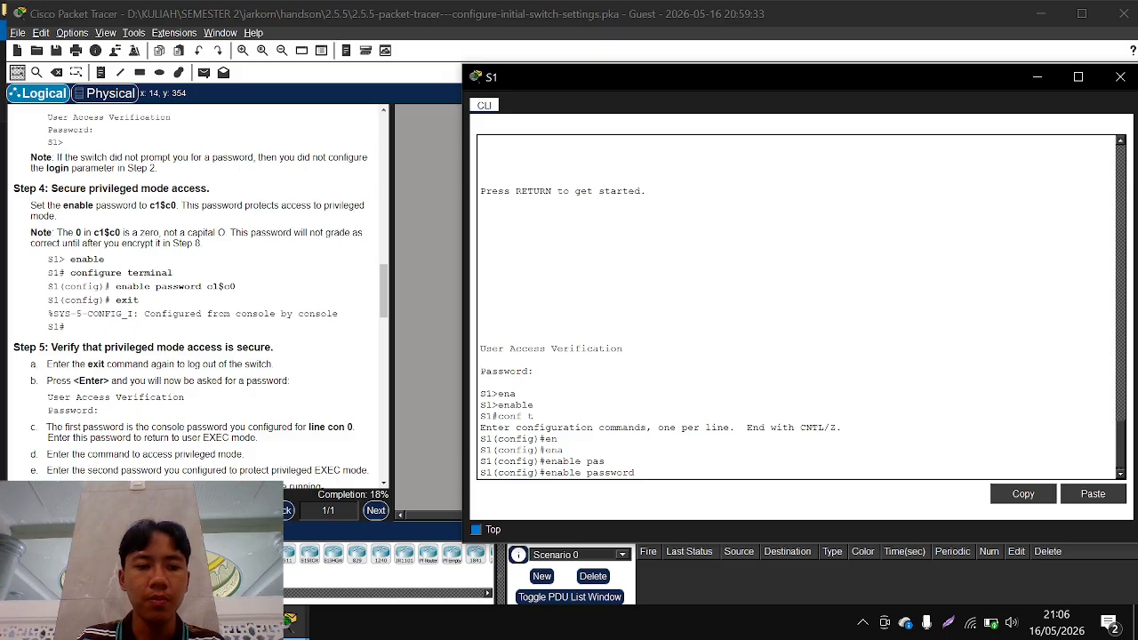
text(c1)
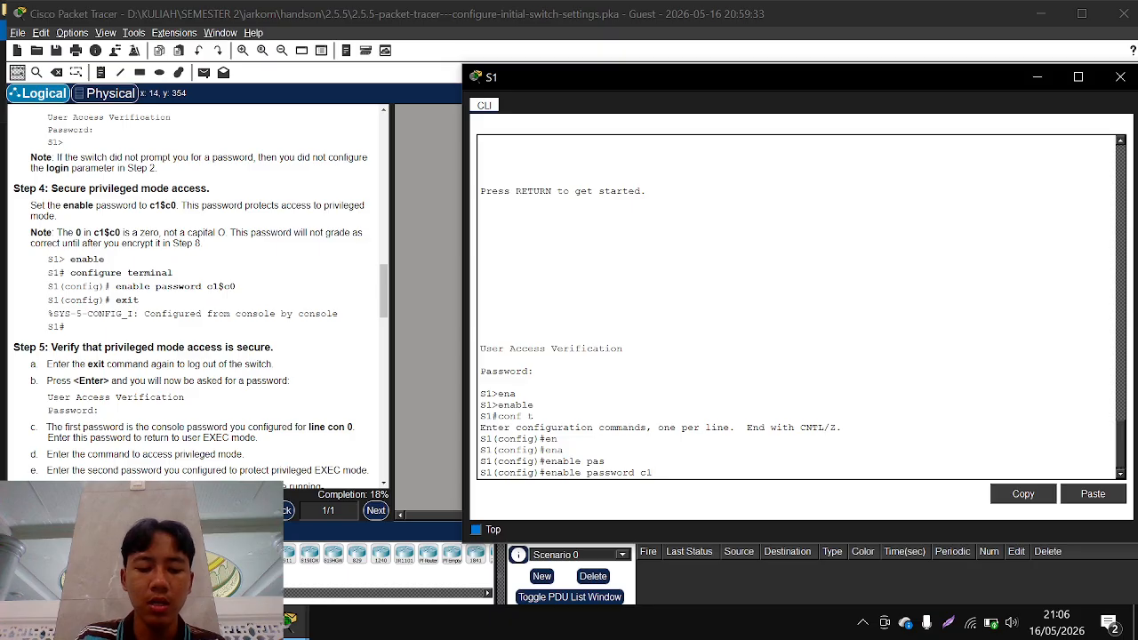
text($)
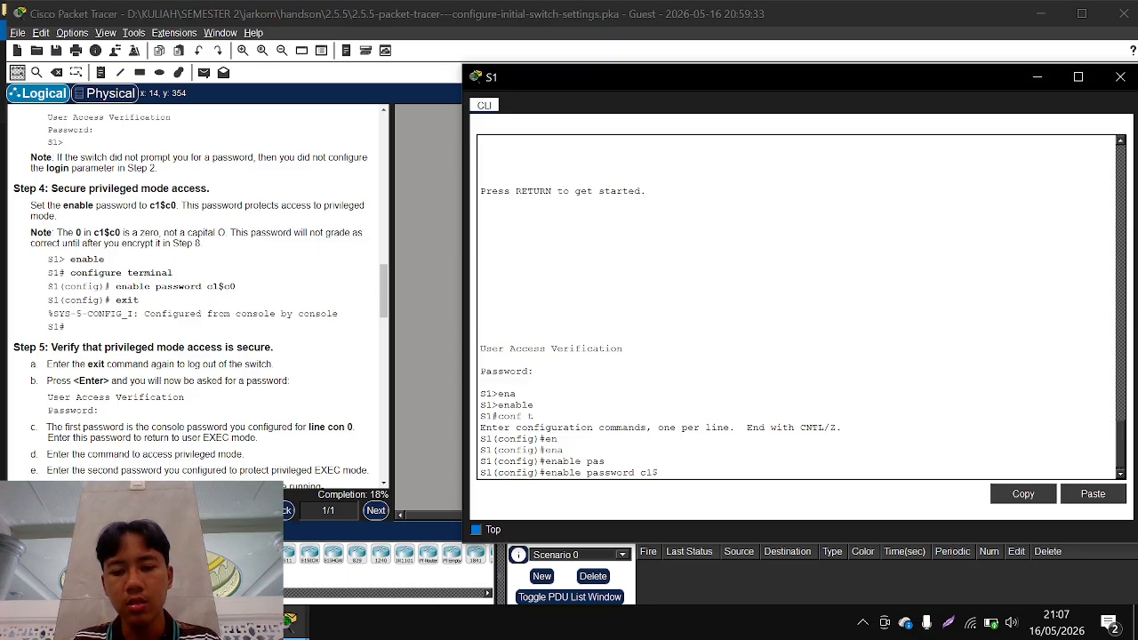
text(c0)
key(Return)
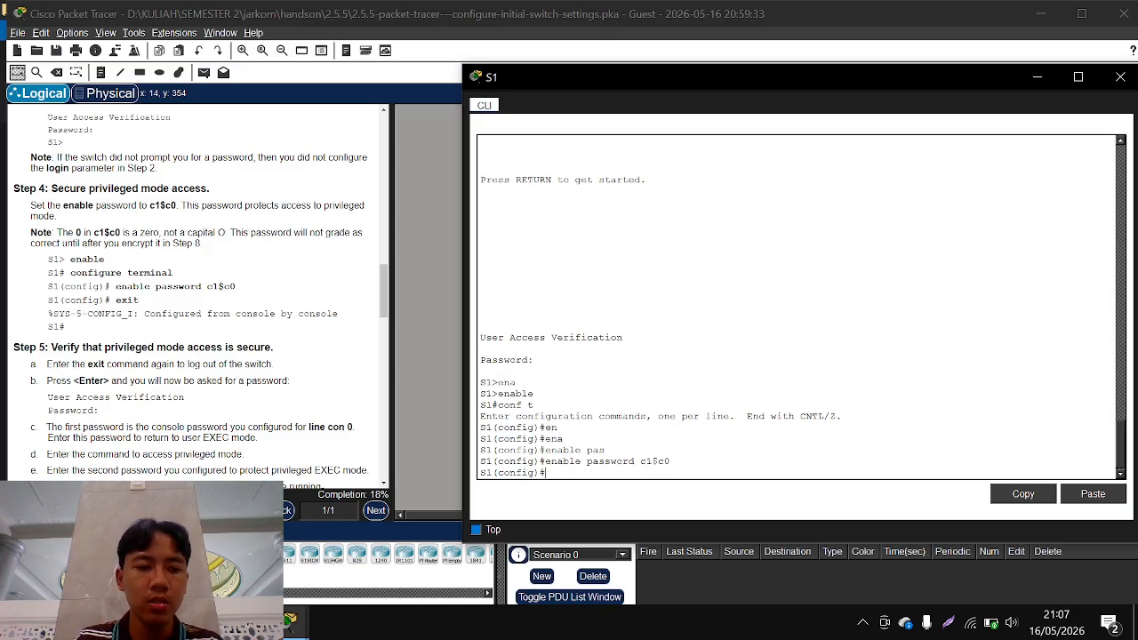
Exit global configuration mode and return to S1's privileged EXEC mode
text(exit)
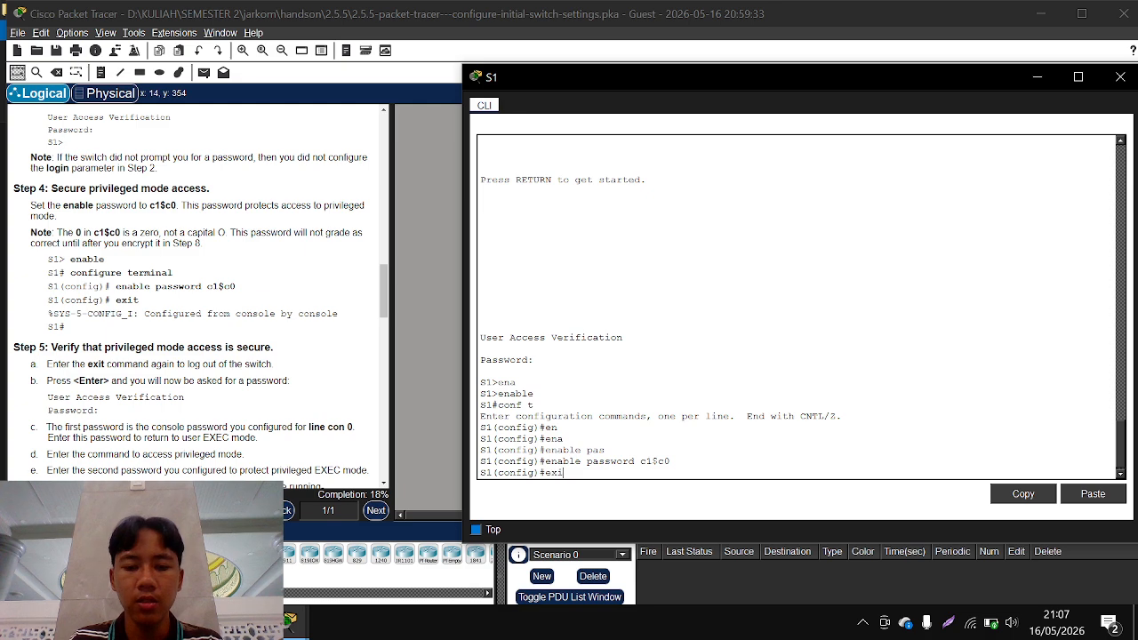
key(Return)
key(Return)
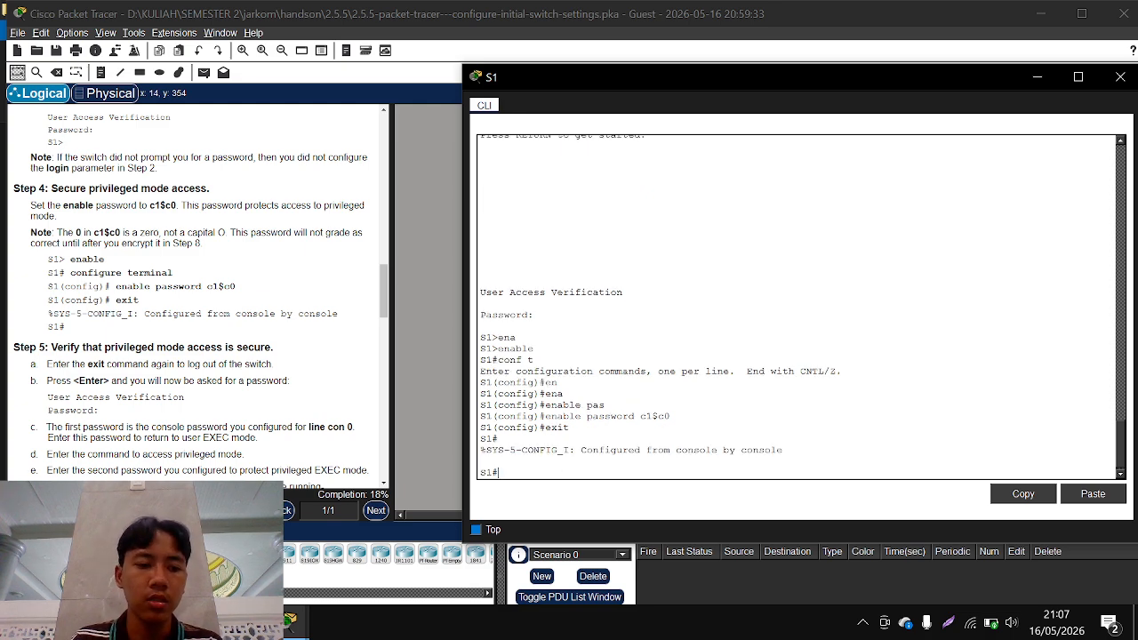
Verify privileged mode security by logging out of S1, entering the console password, and running enable with the enable password
text(exit)
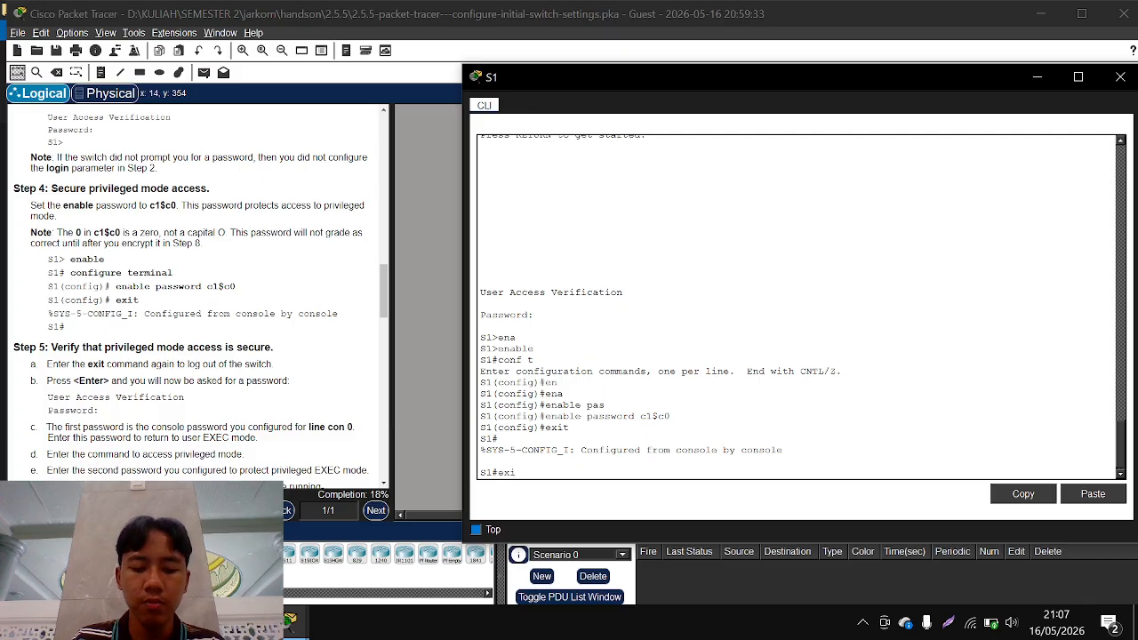
key(Return)
key(Return)
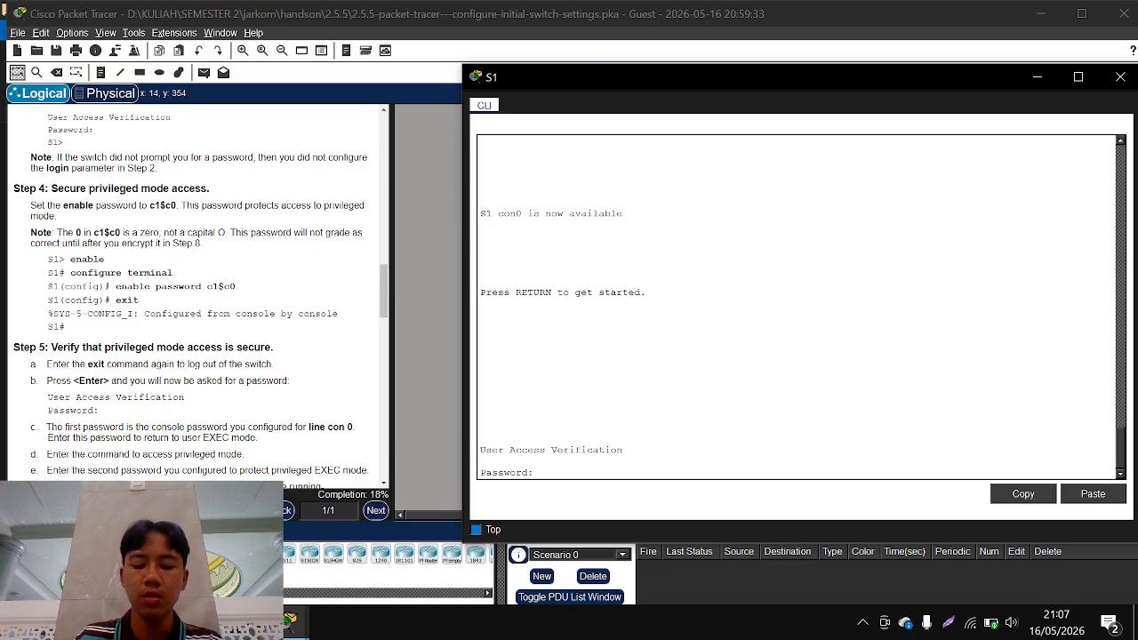
key(Return)
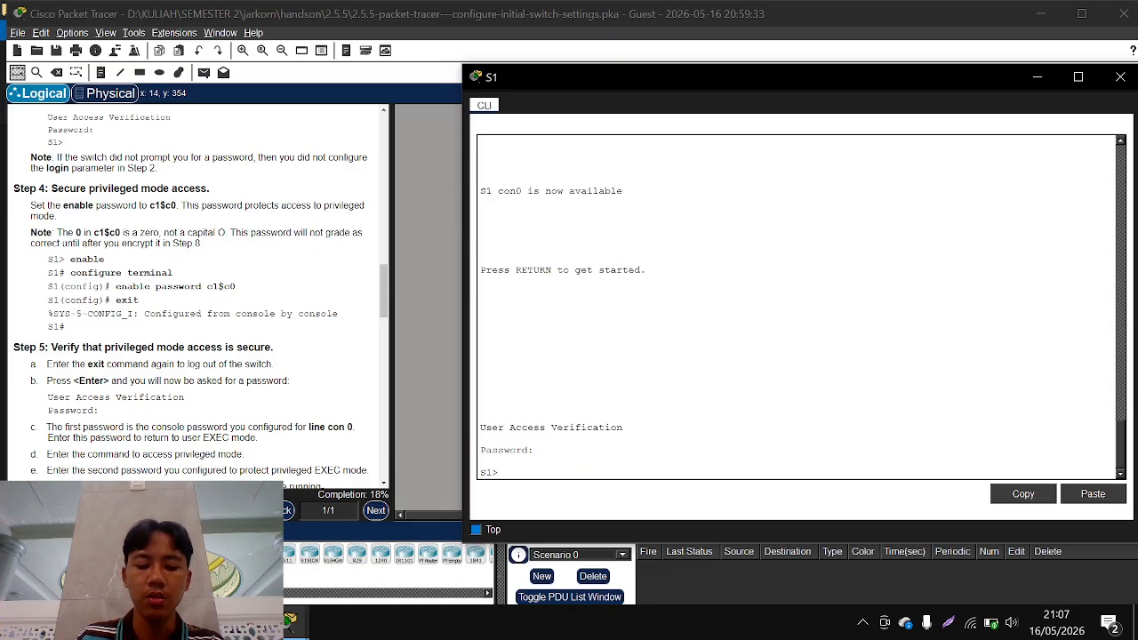
text(en)
key(Return)
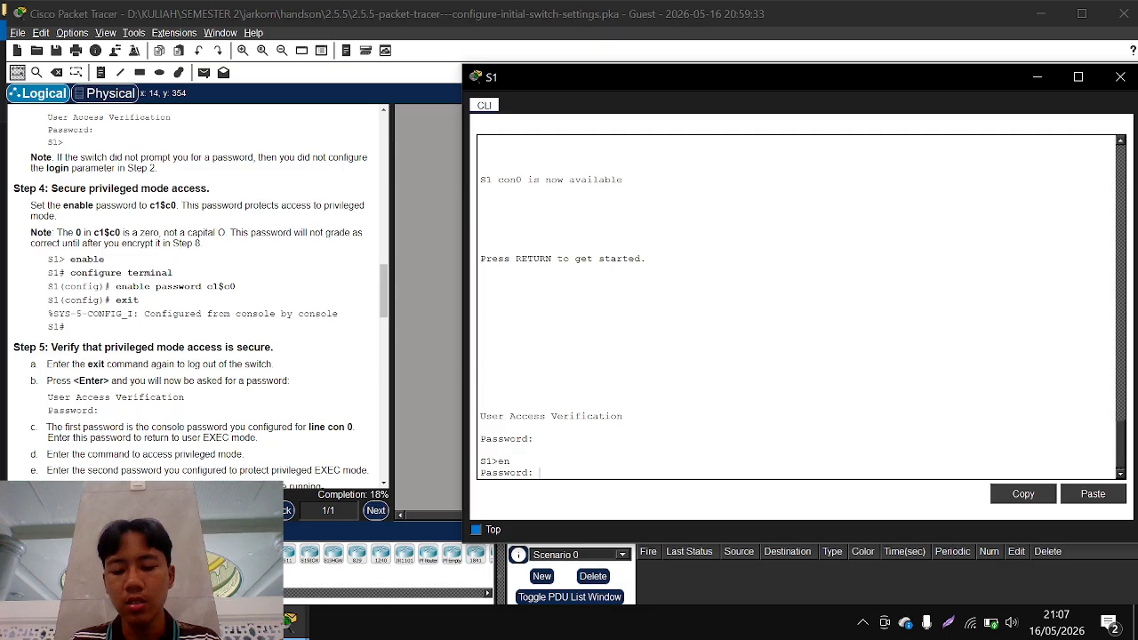
key(Return)
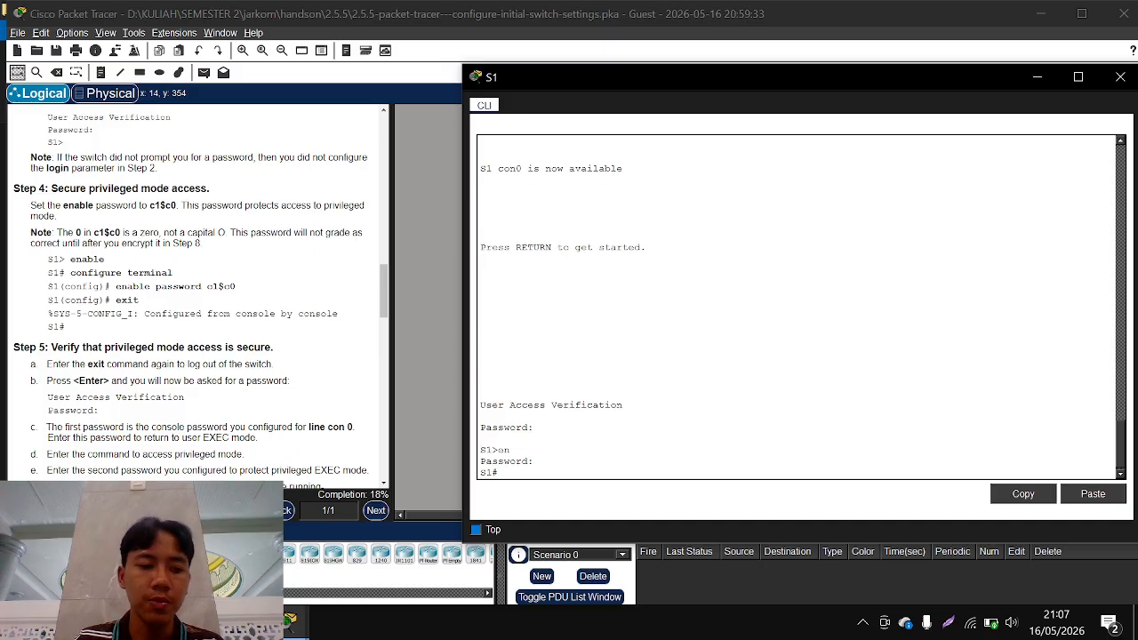
Follow Step 5f of the instructions and display S1's running configuration with show run
scroll(268, 420, down, 3)
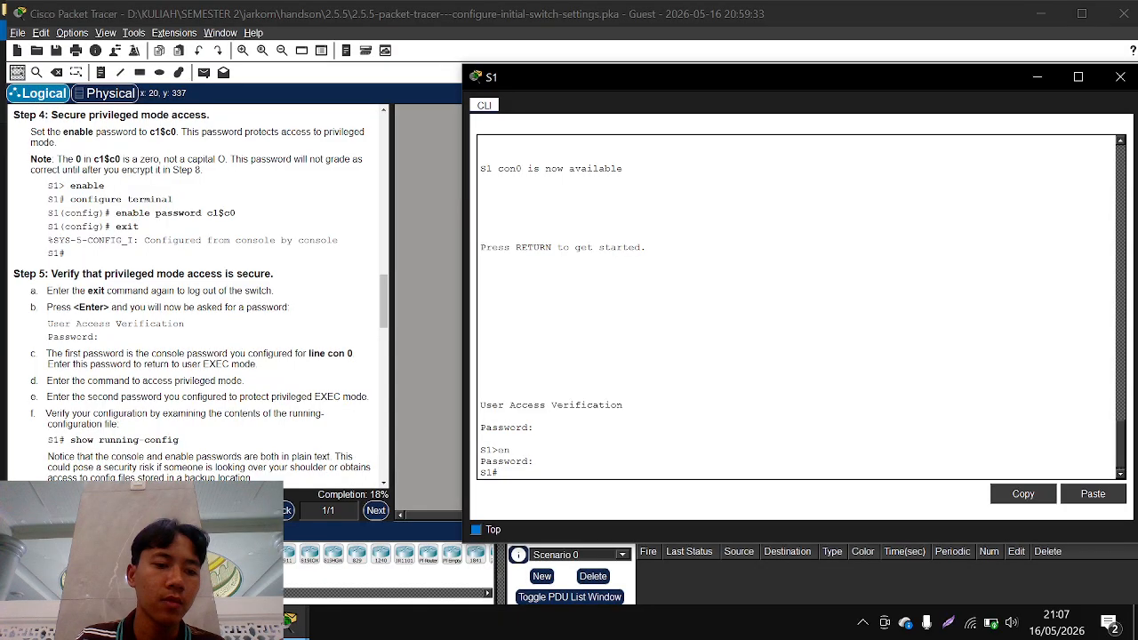
scroll(192, 296, down, 1)
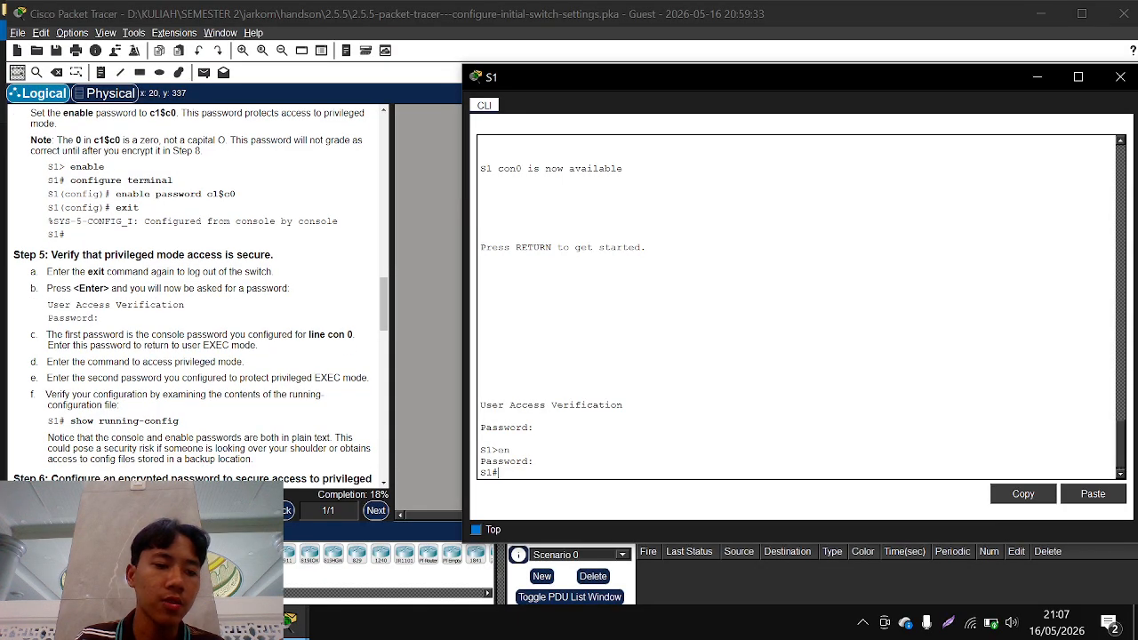
scroll(164, 329, down, 3)
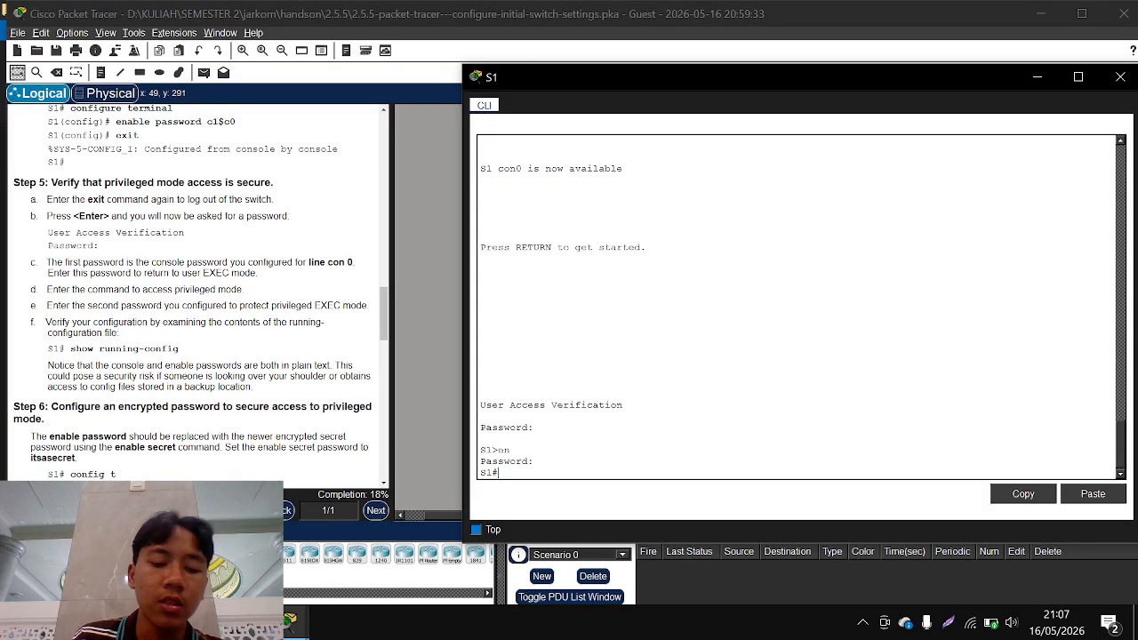
text(s)
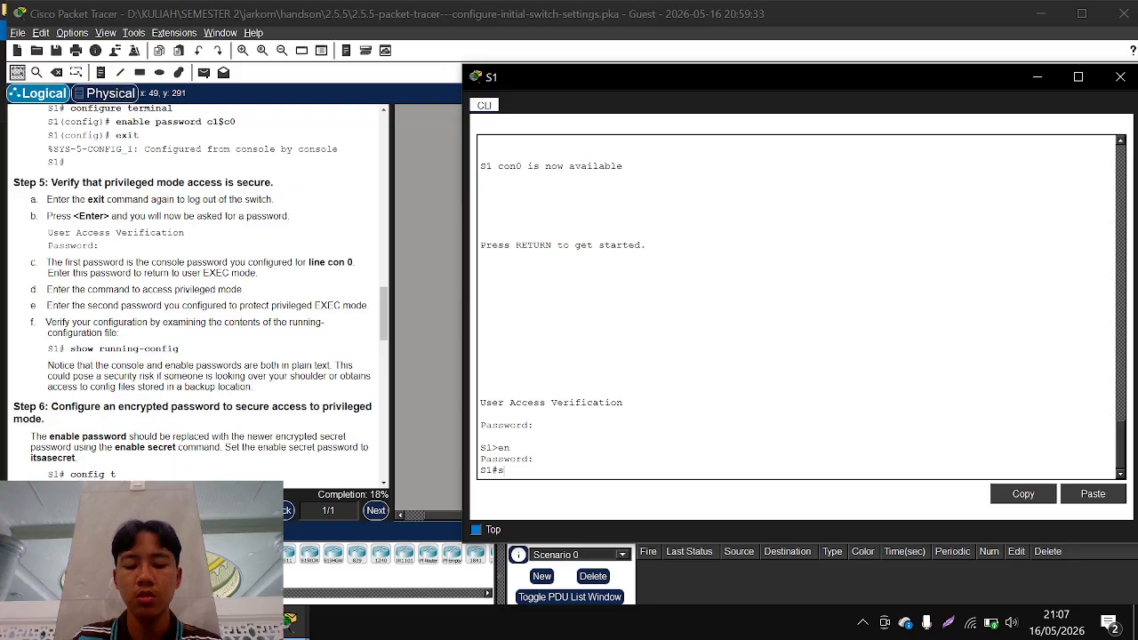
text(ow run)
key(Return)
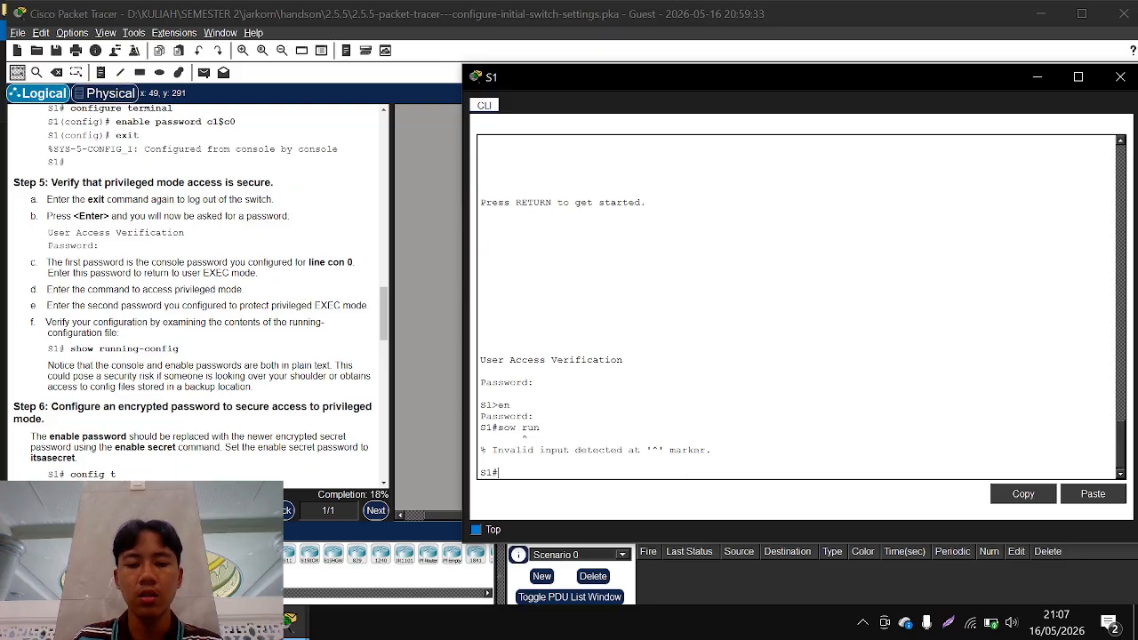
key(Up)
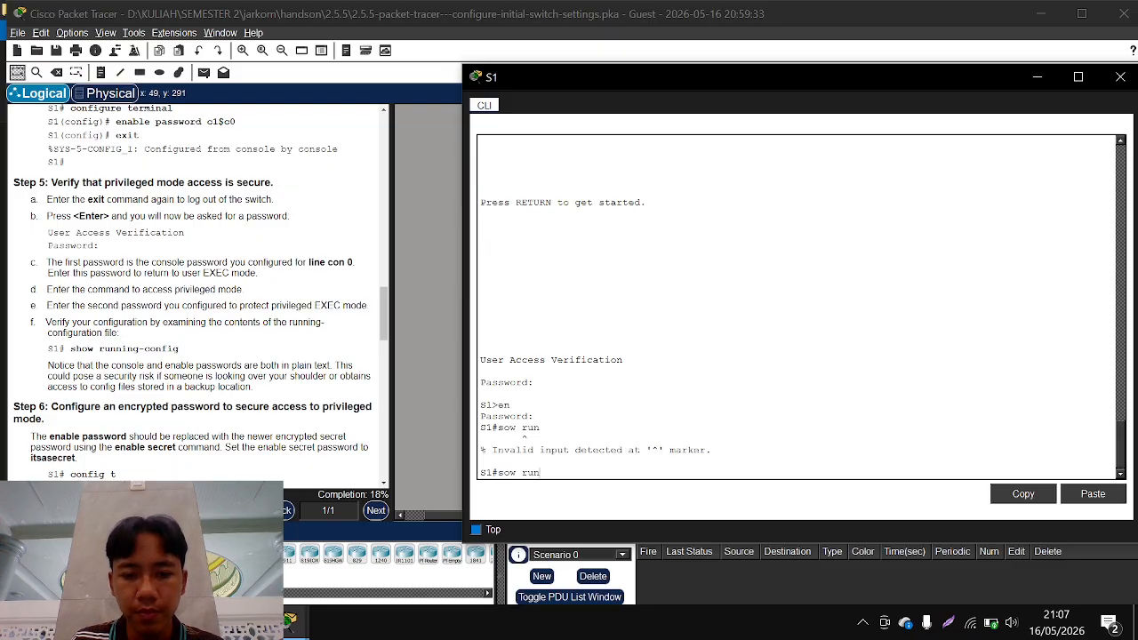
key(Left)
key(Left)
key(Left)
key(Left)
key(Left)
key(Left)
text(h)
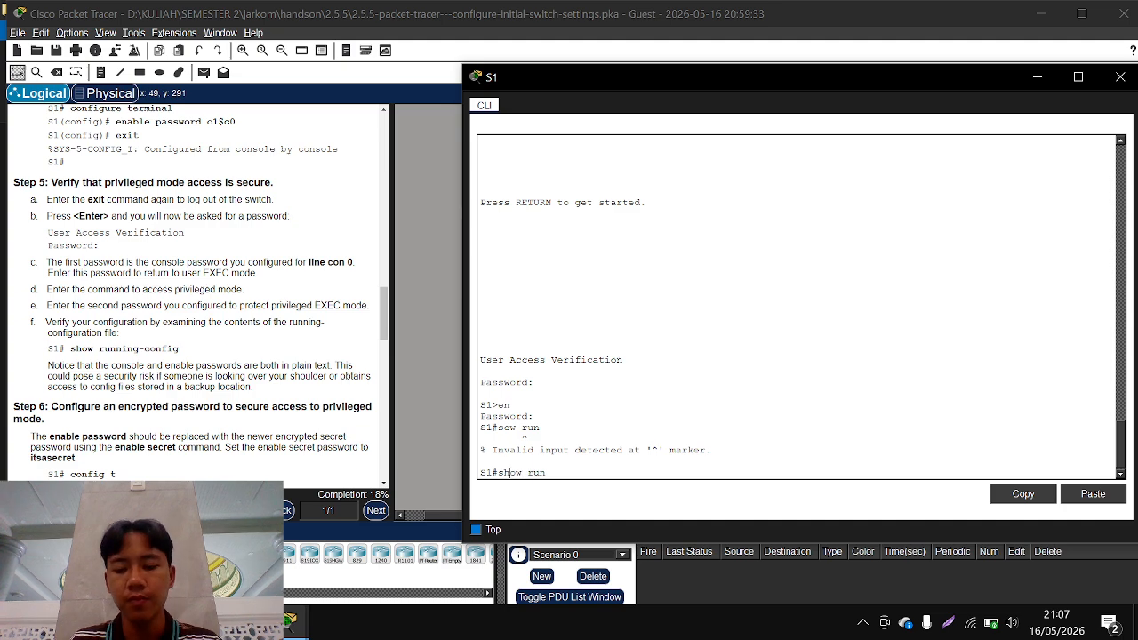
key(Return)
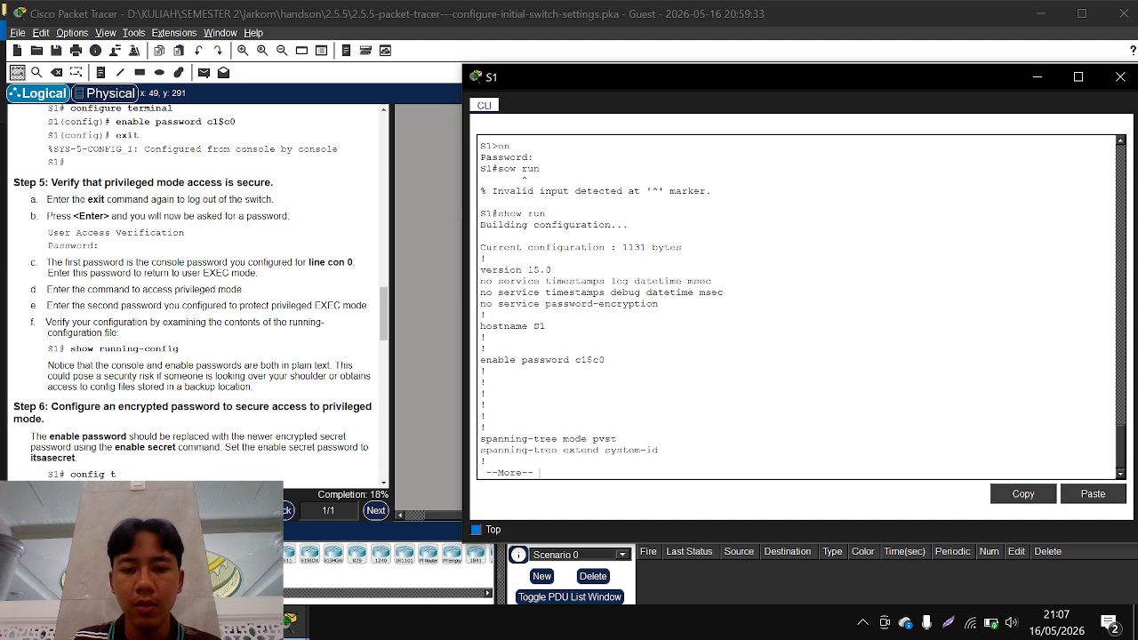
Page through S1's running configuration to its end, checking the enable password and console line password entries
drag(605, 360, 487, 394)
key(space)
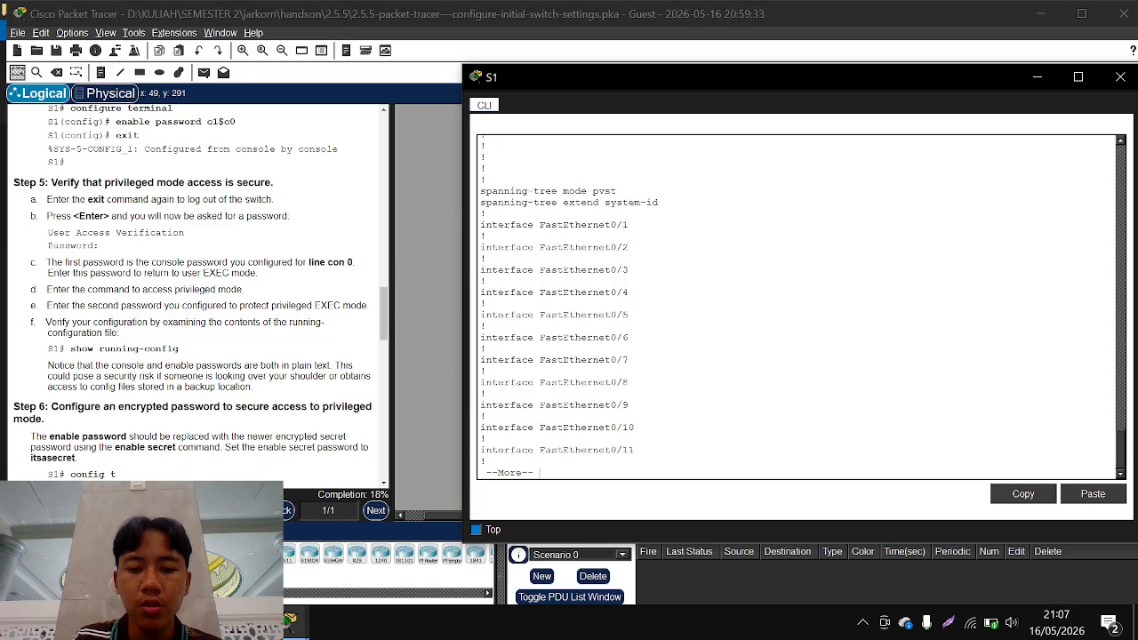
key(space)
key(space)
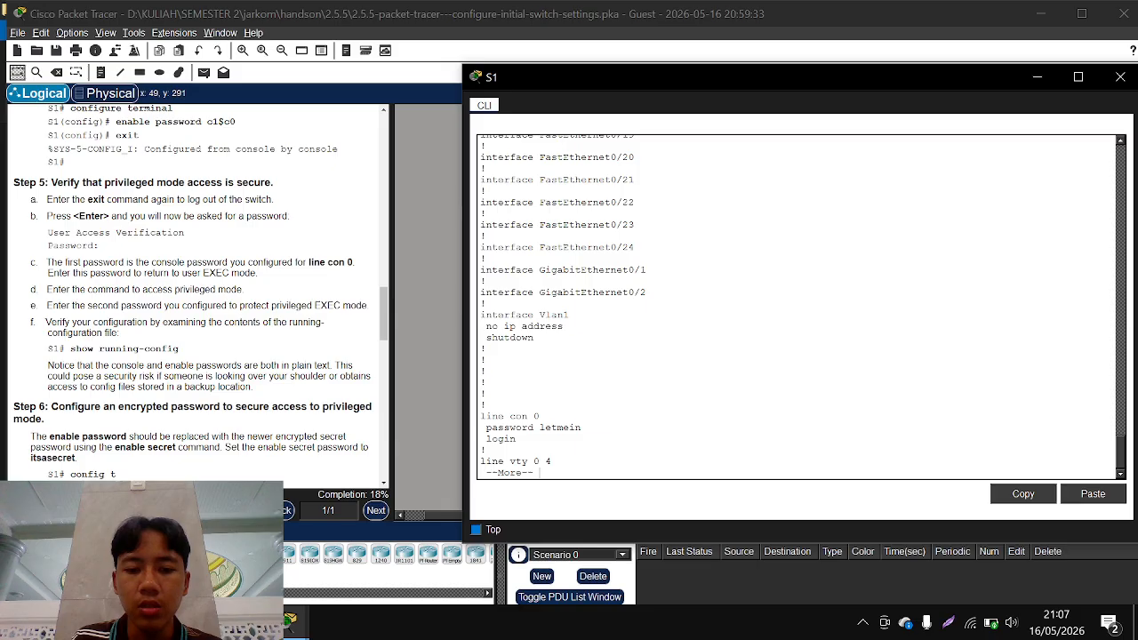
key(space)
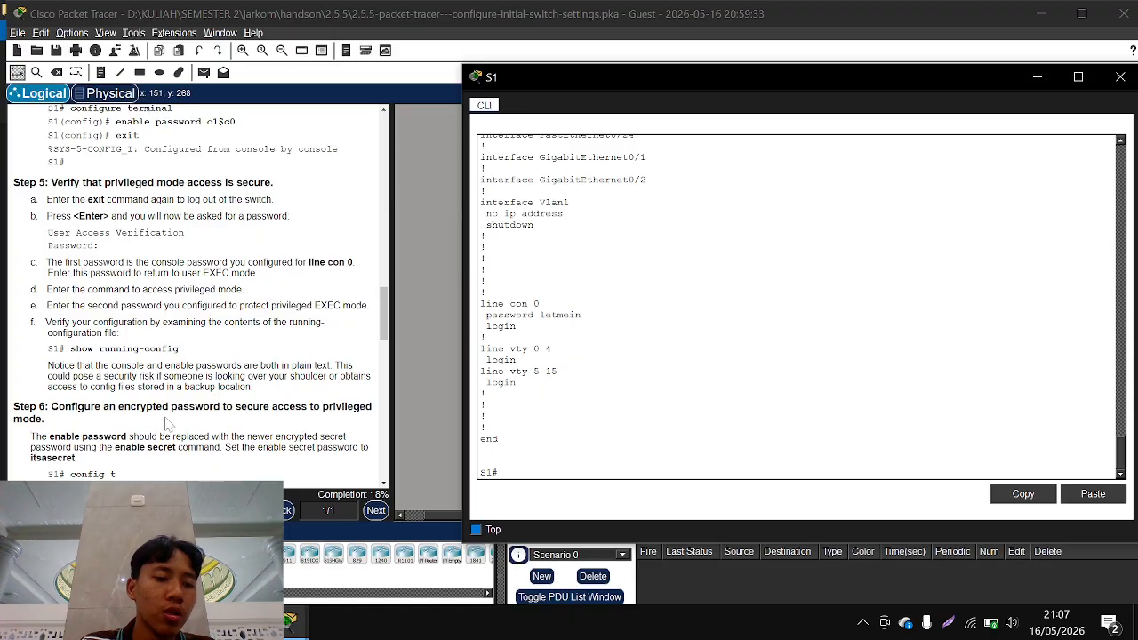
Highlight the enable secret password in Step 6 of the instructions and bring S1's command-line window back to the front
scroll(165, 418, down, 3)
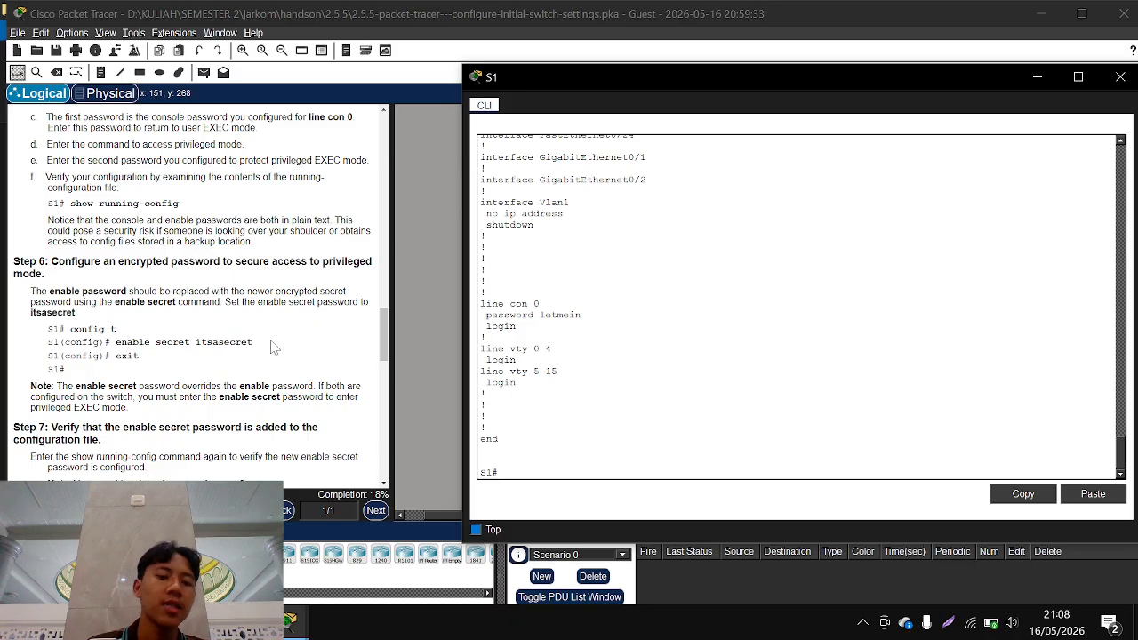
drag(196, 342, 256, 347)
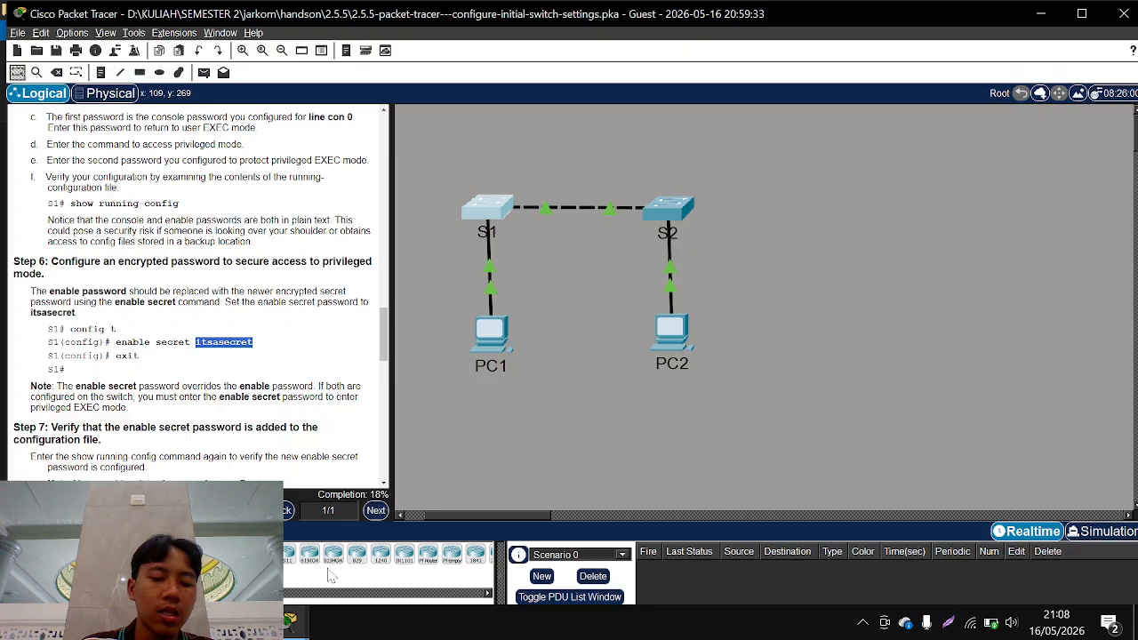
mouse_move(294, 620)
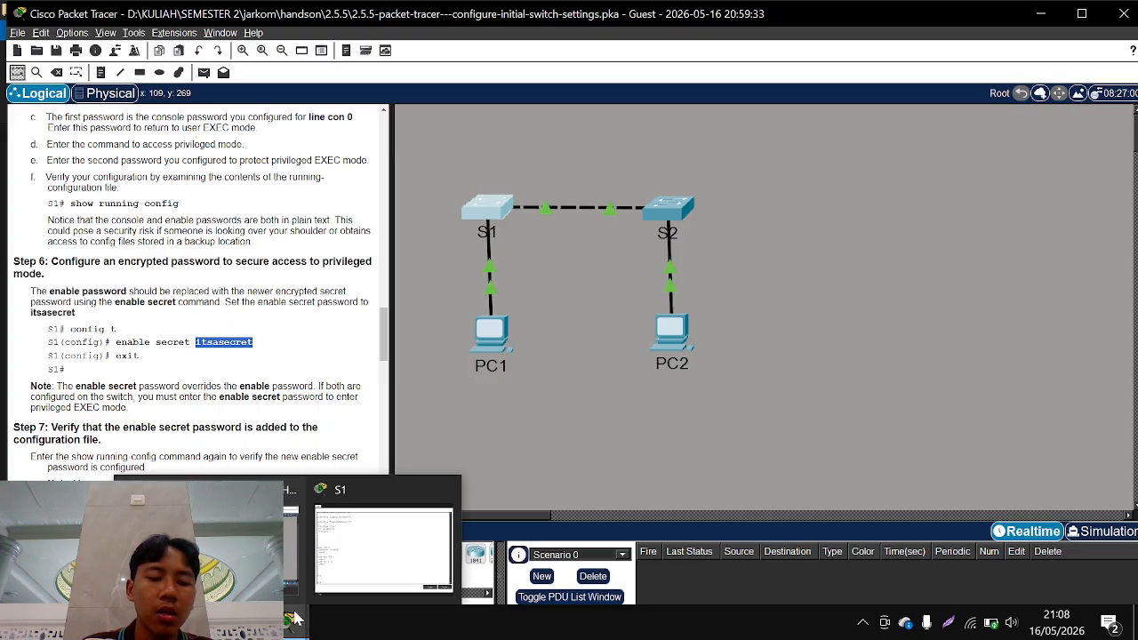
click(356, 556)
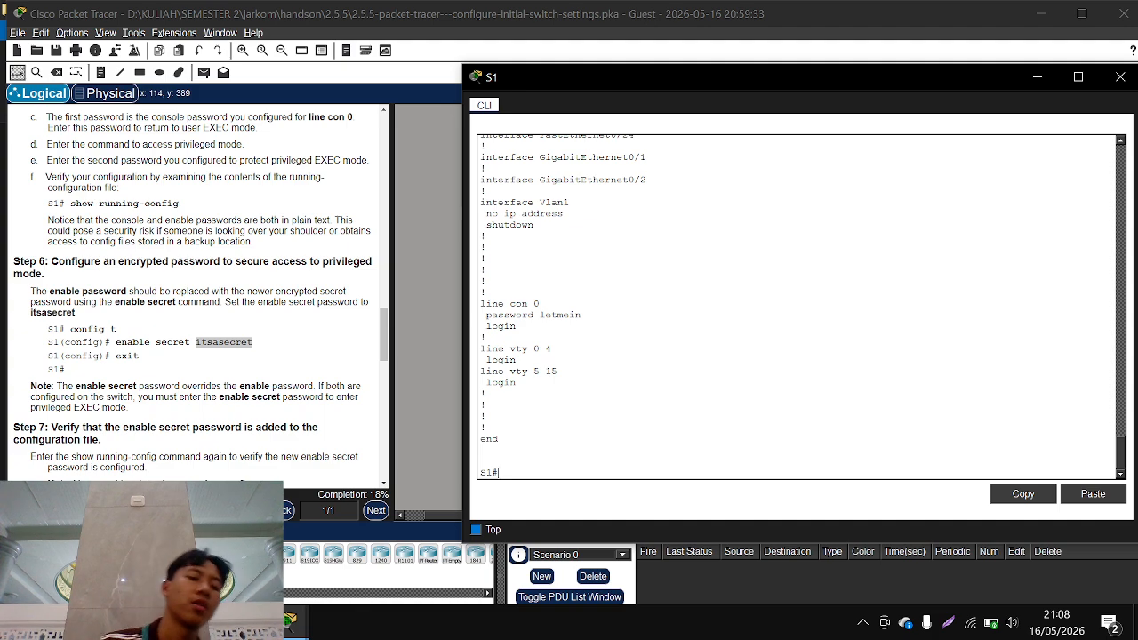
Enter S1's global configuration mode again with conf t for the Step 6 encrypted password configuration
text(con)
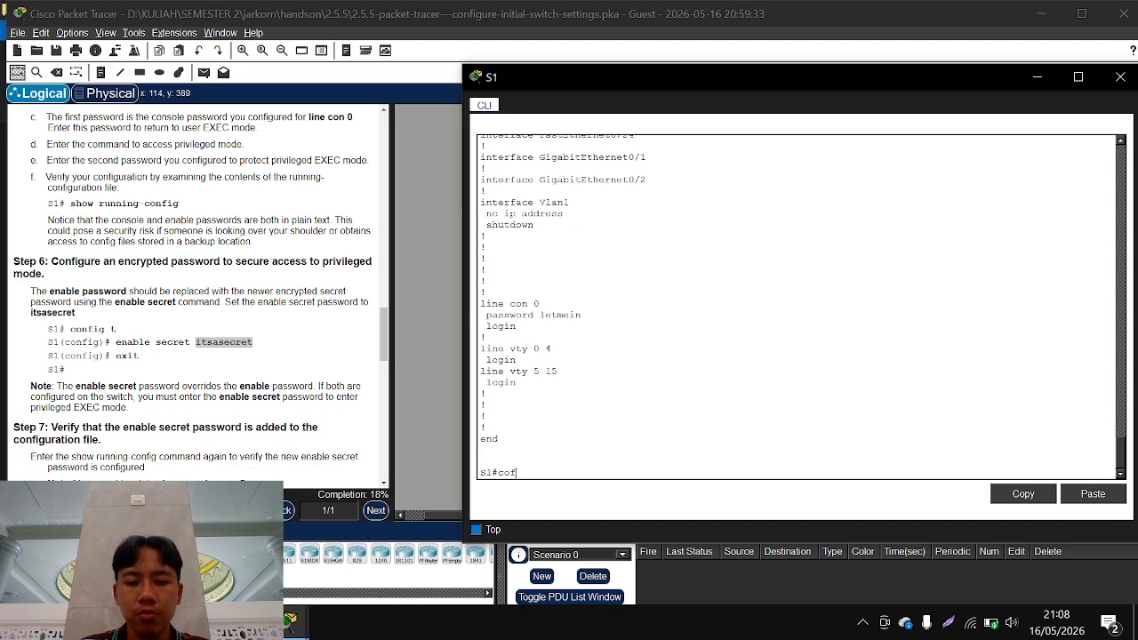
text(f)
key(BackSpace)
text(nf t)
key(Return)
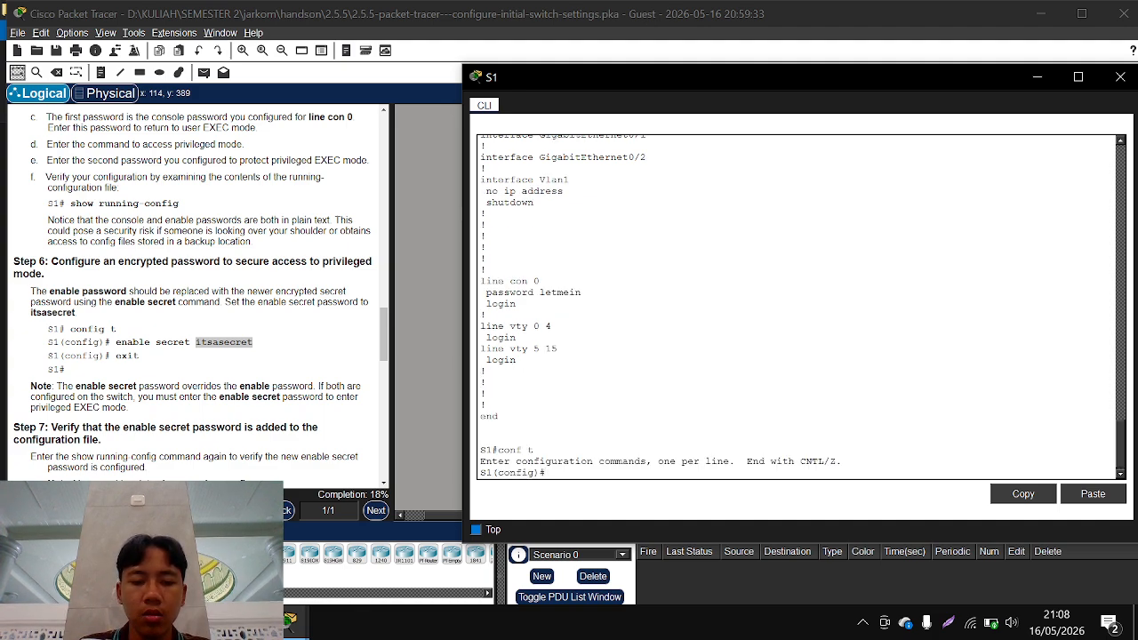
Set S1's enable secret to the password given in Step 6 and return to privileged EXEC mode
text(enab)
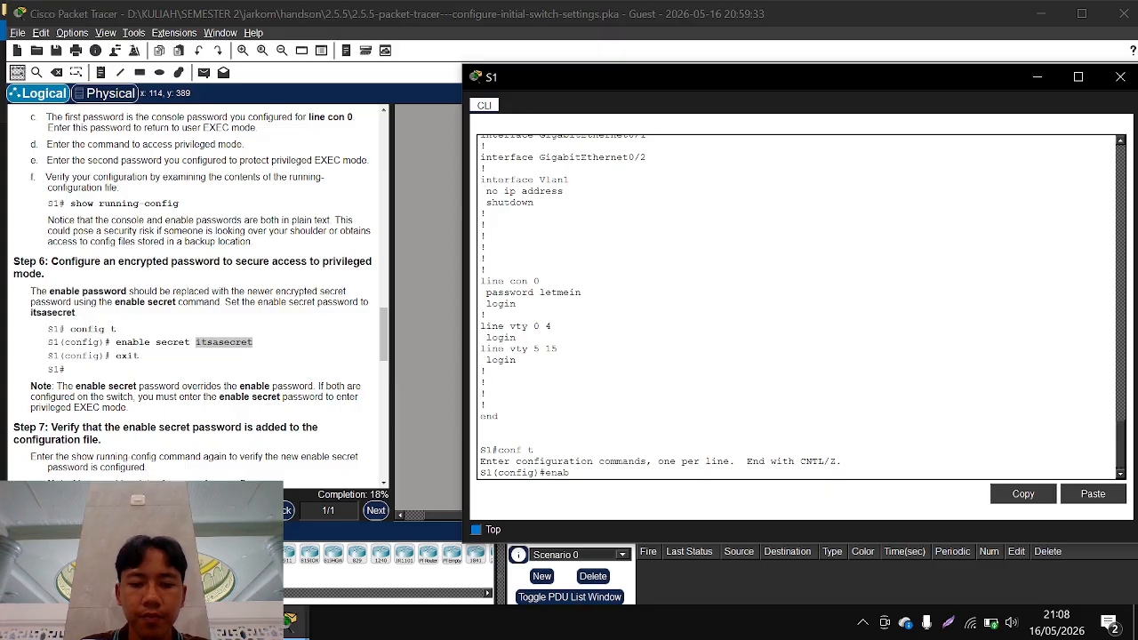
key(Tab)
text(se)
key(Tab)
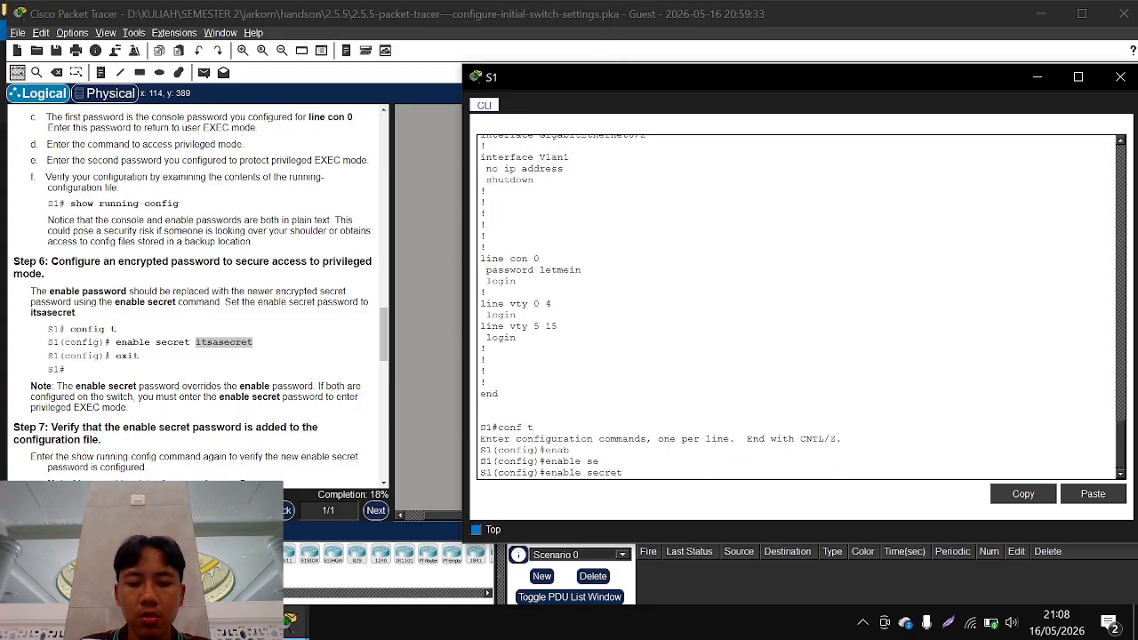
text(it)
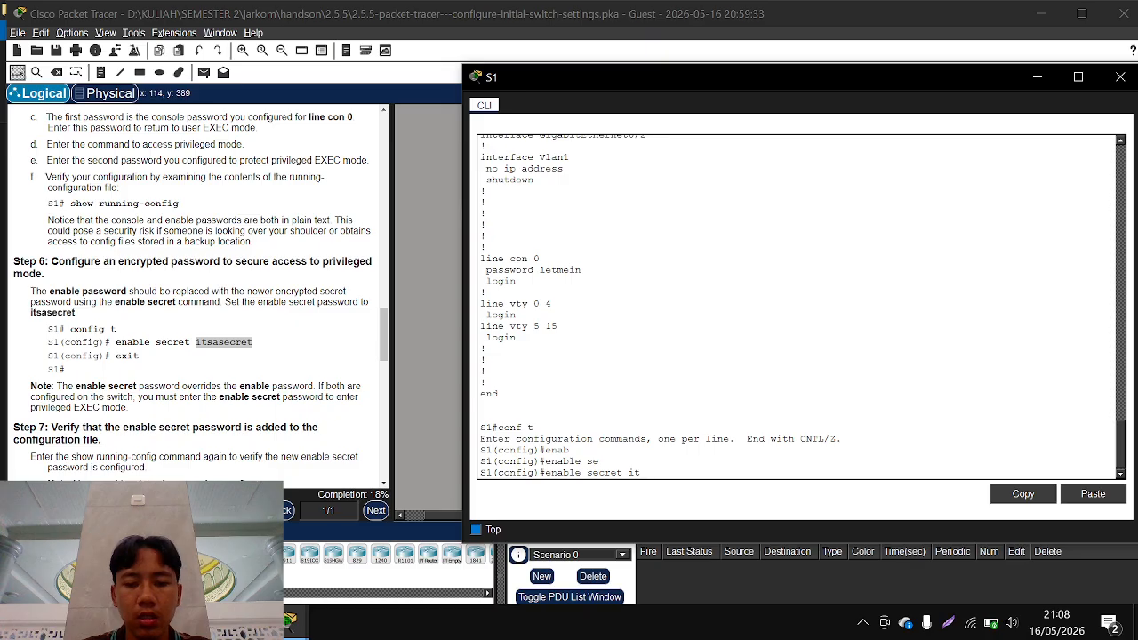
text(sasecret)
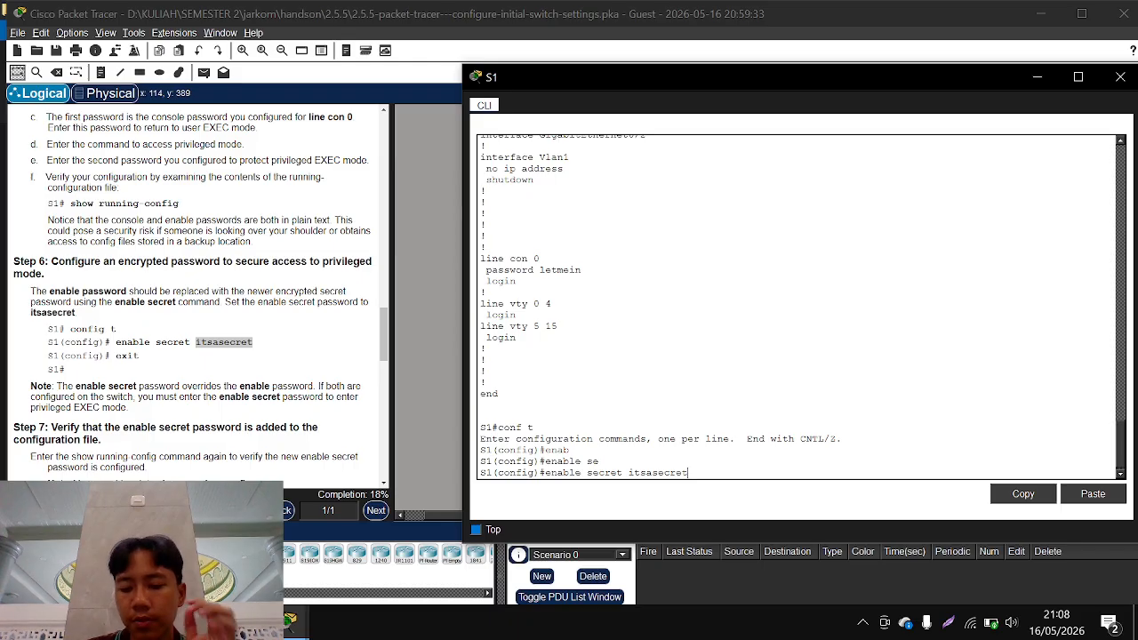
key(Return)
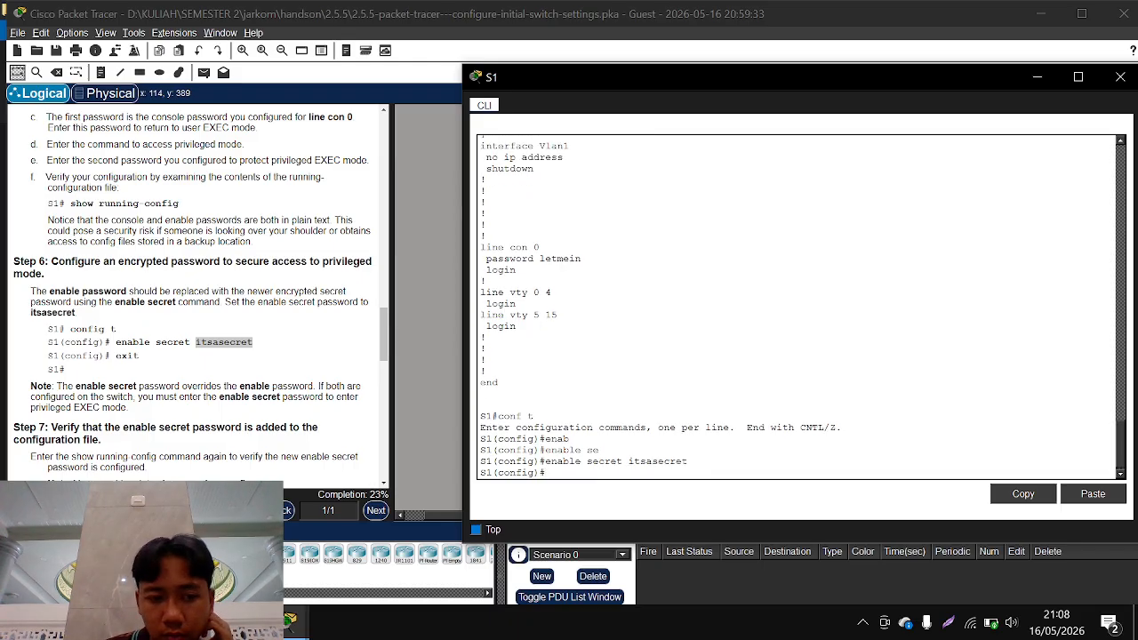
text(e)
key(BackSpace)
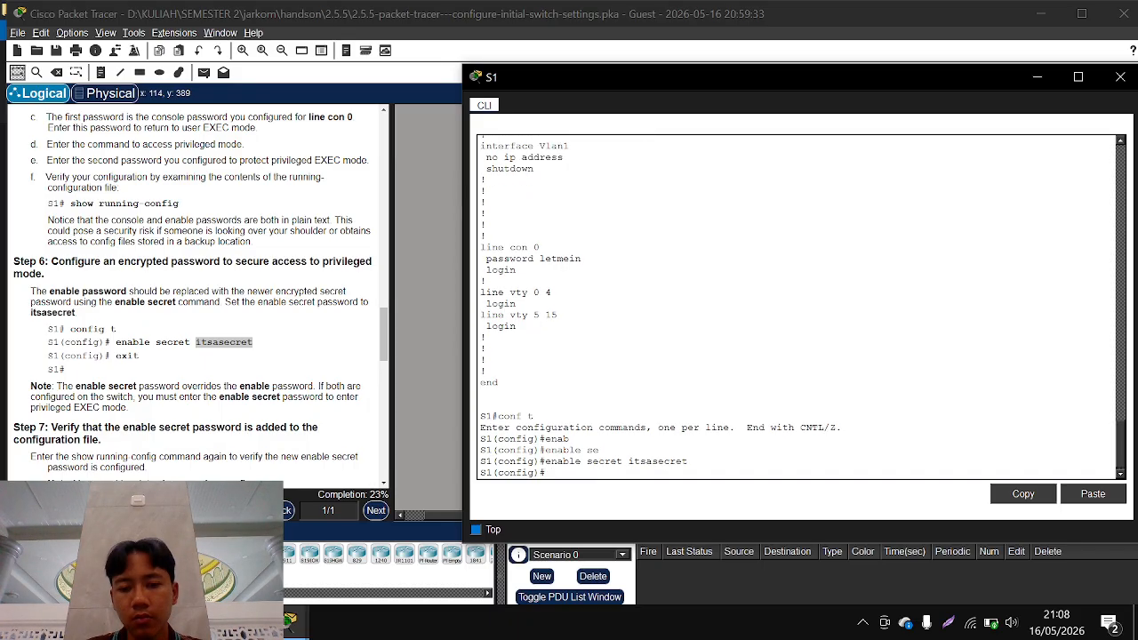
key(ctrl+z)
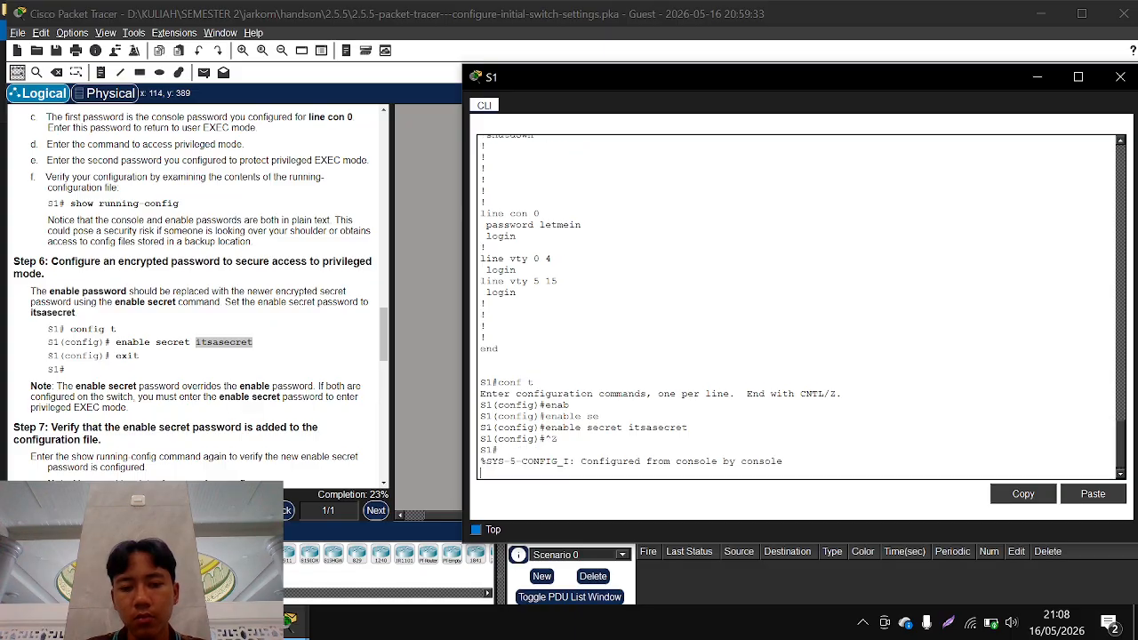
key(Return)
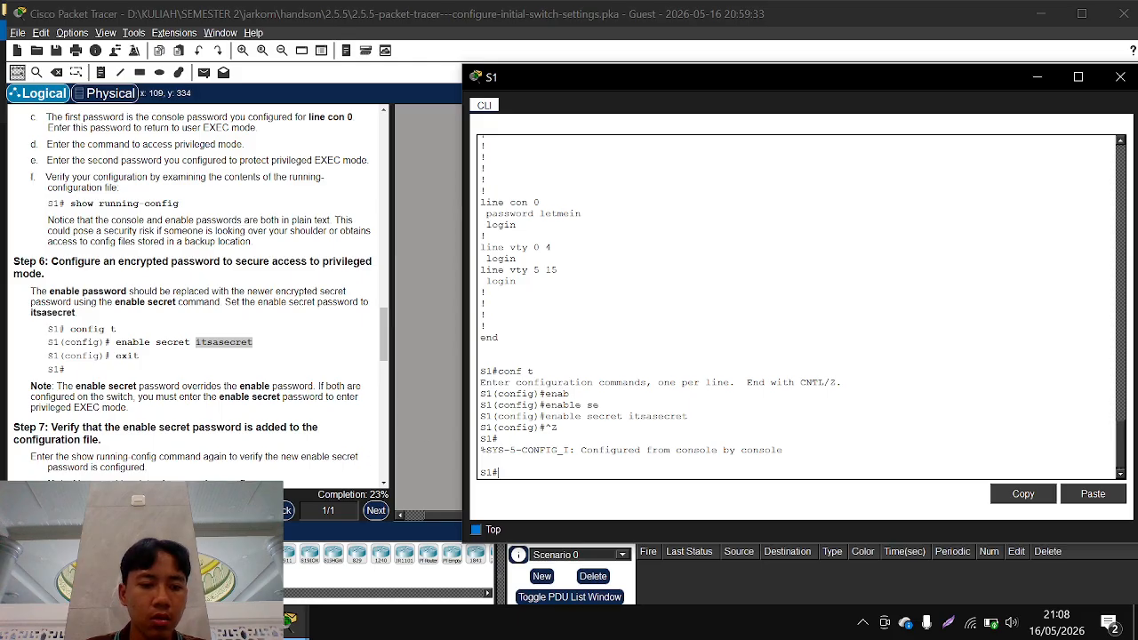
Follow Step 7 of the instructions and display S1's running configuration again with show run
scroll(289, 471, down, 2)
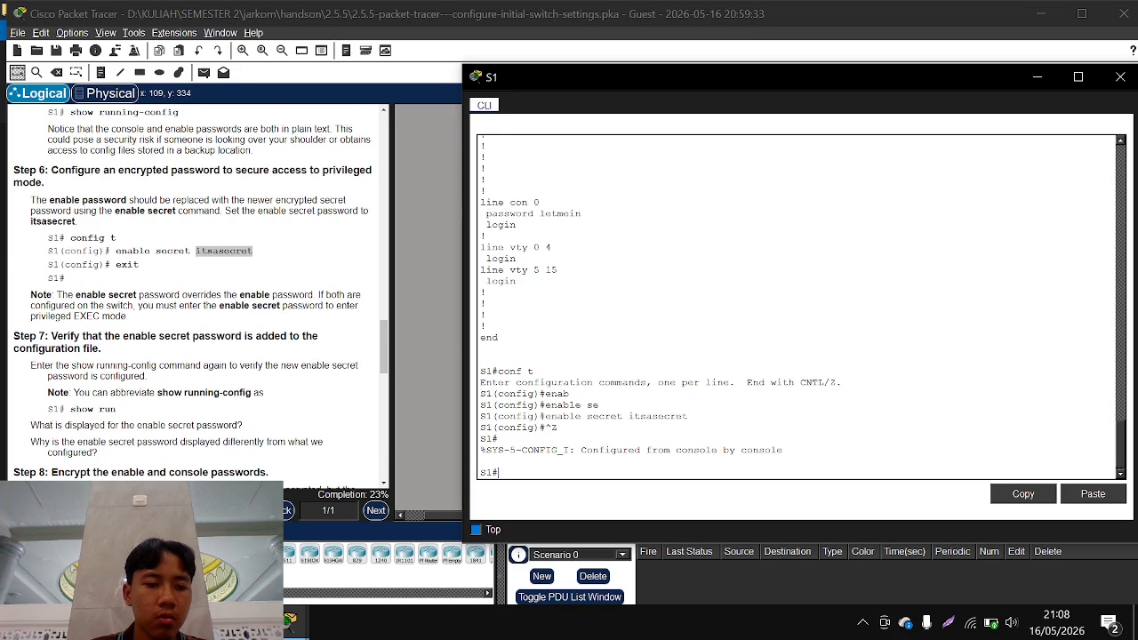
scroll(195, 293, down, 1)
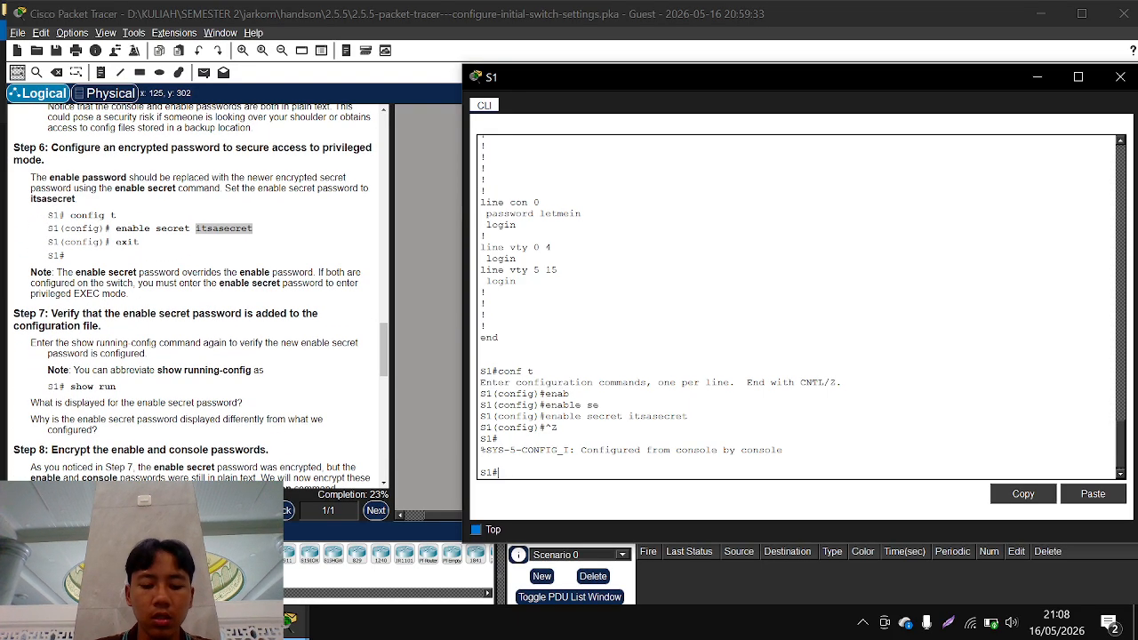
text(show run)
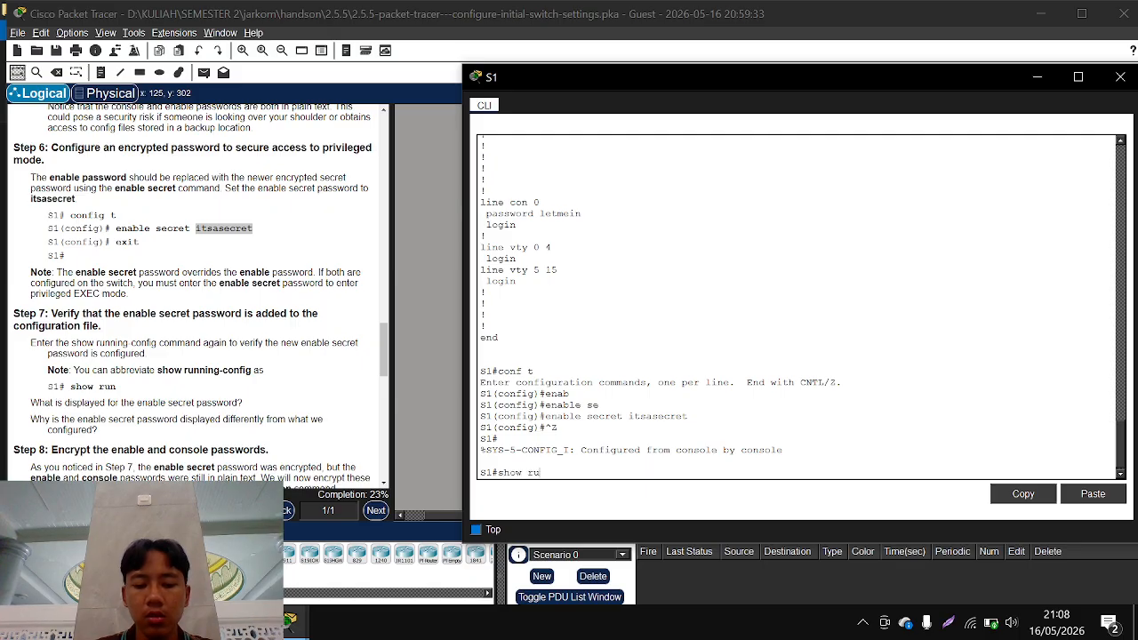
key(Return)
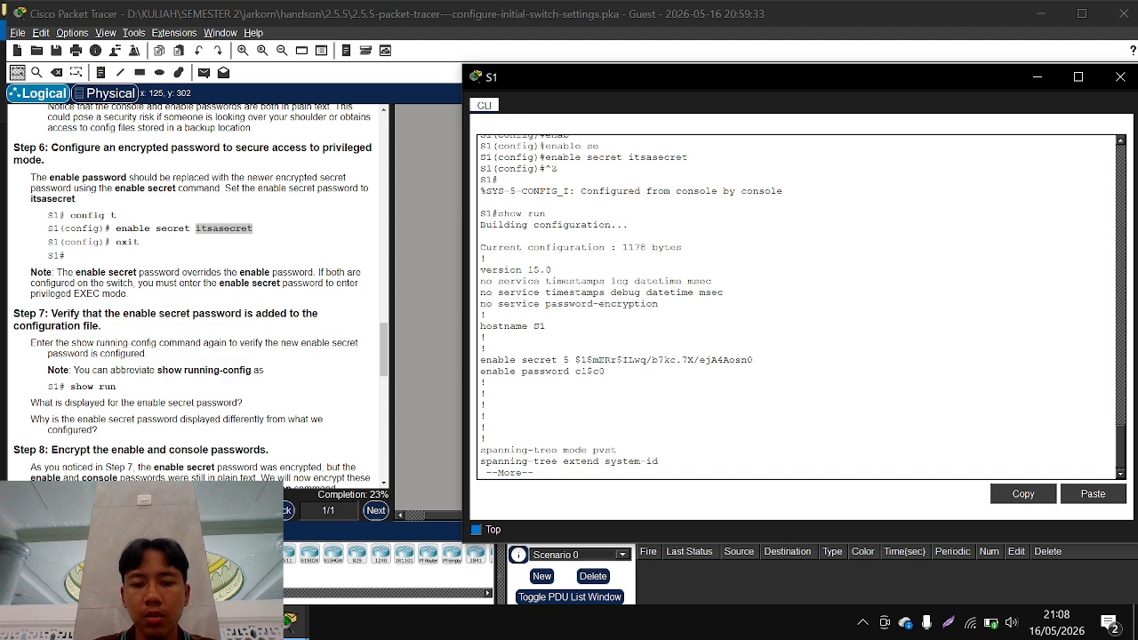
Highlight the encrypted enable secret entry and page through the running configuration to its end
drag(575, 372, 753, 361)
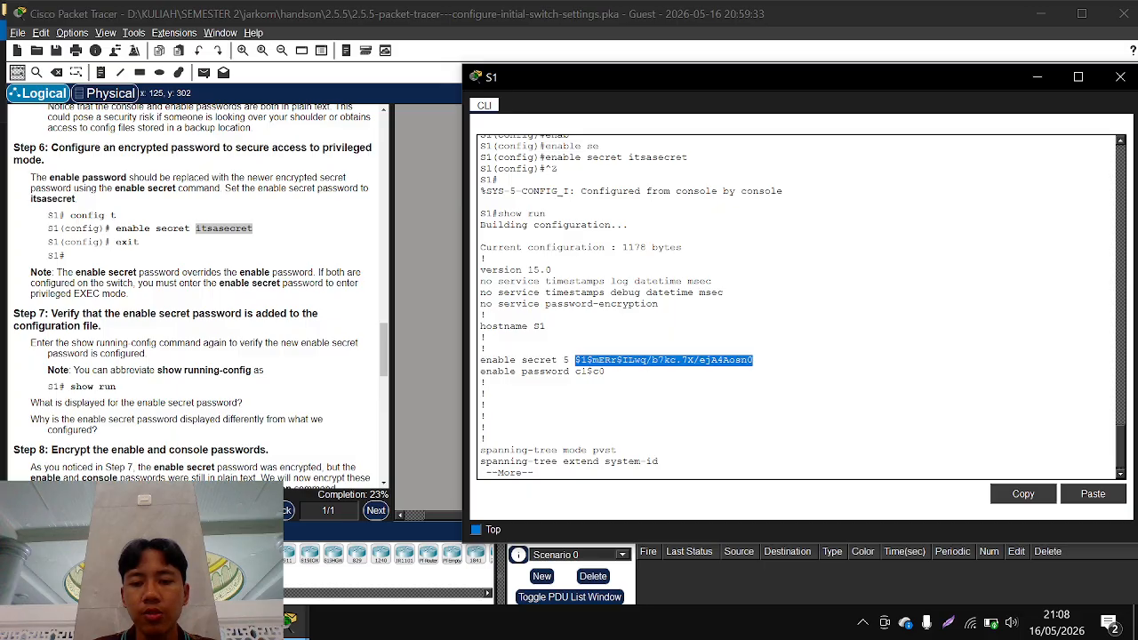
key(space)
key(space)
key(space)
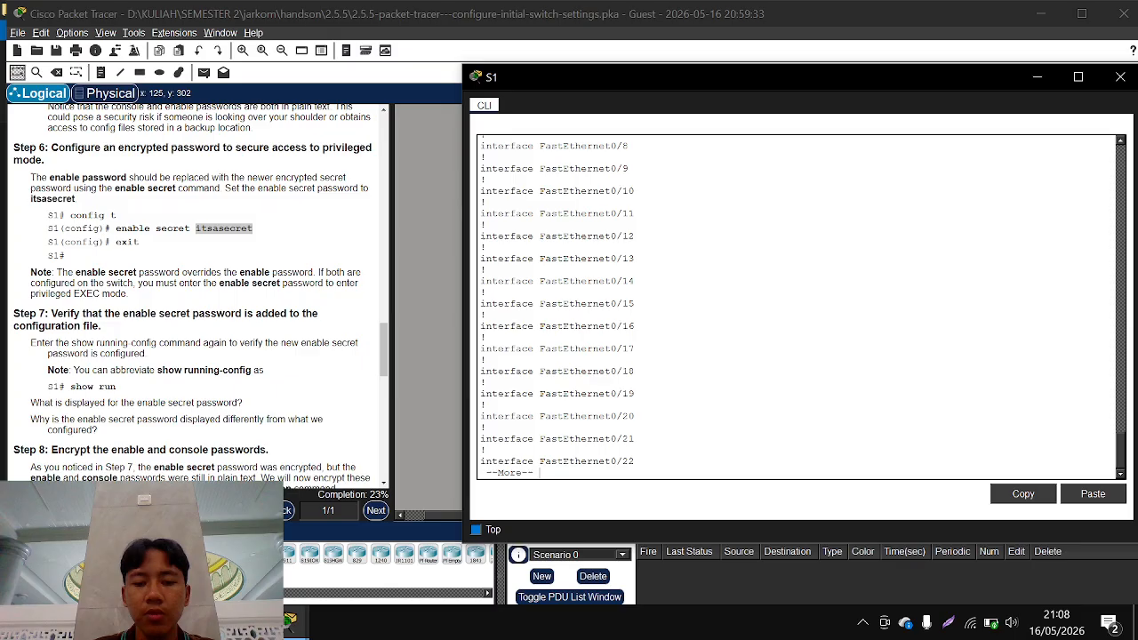
key(space)
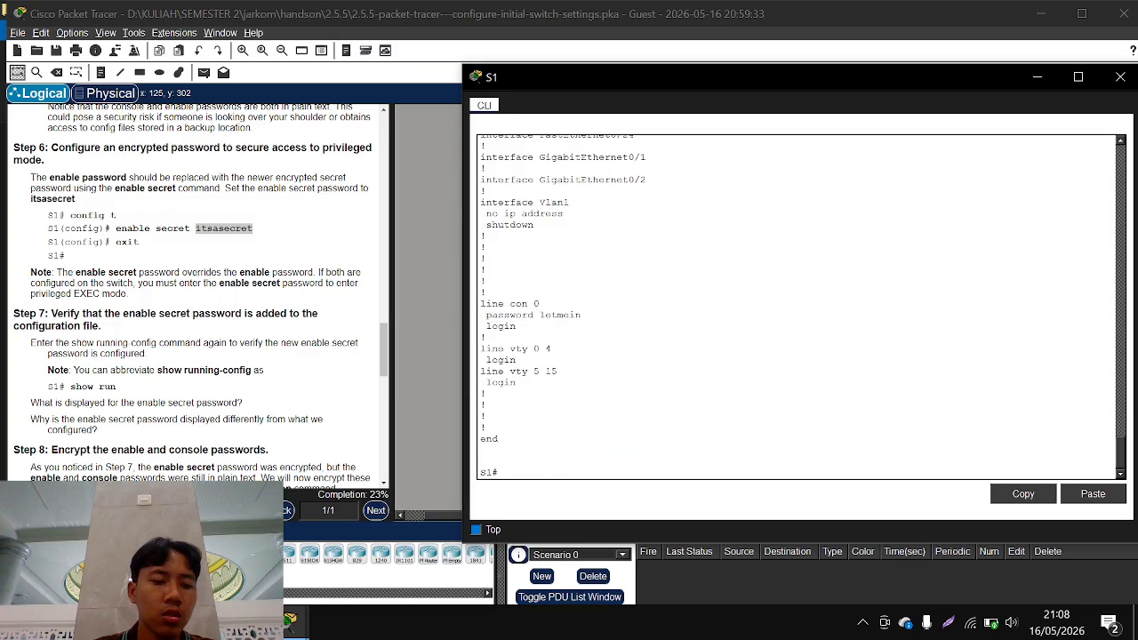
Read Step 8 of the instructions on encrypting the enable and console passwords, then return to S1's command-line window
scroll(226, 391, down, 3)
scroll(225, 390, down, 3)
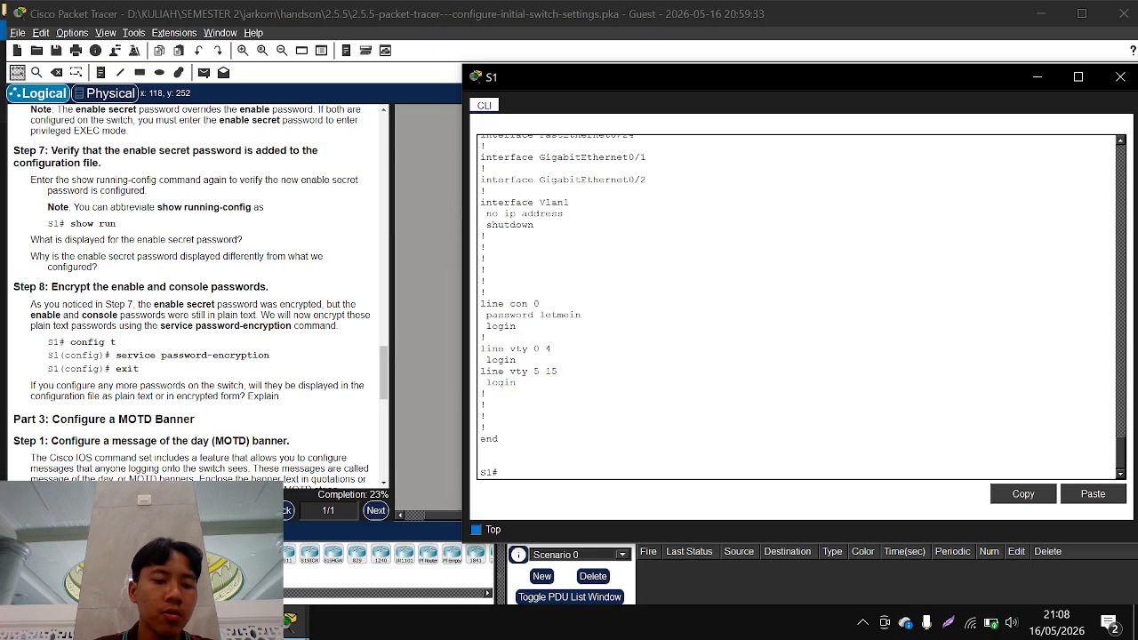
click(164, 358)
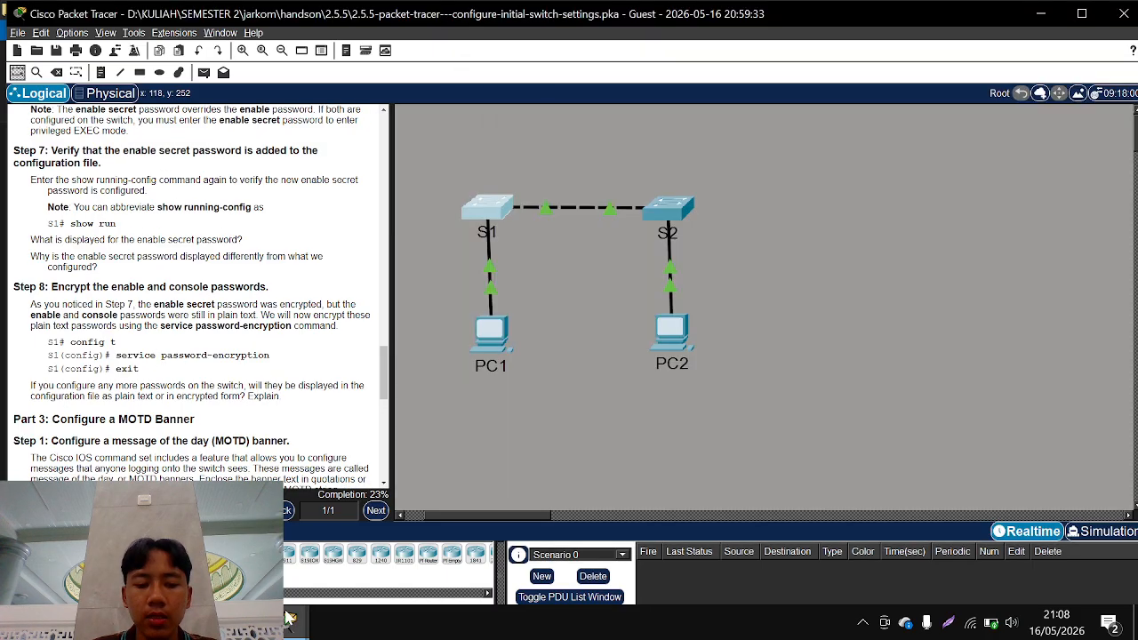
mouse_move(289, 618)
click(351, 569)
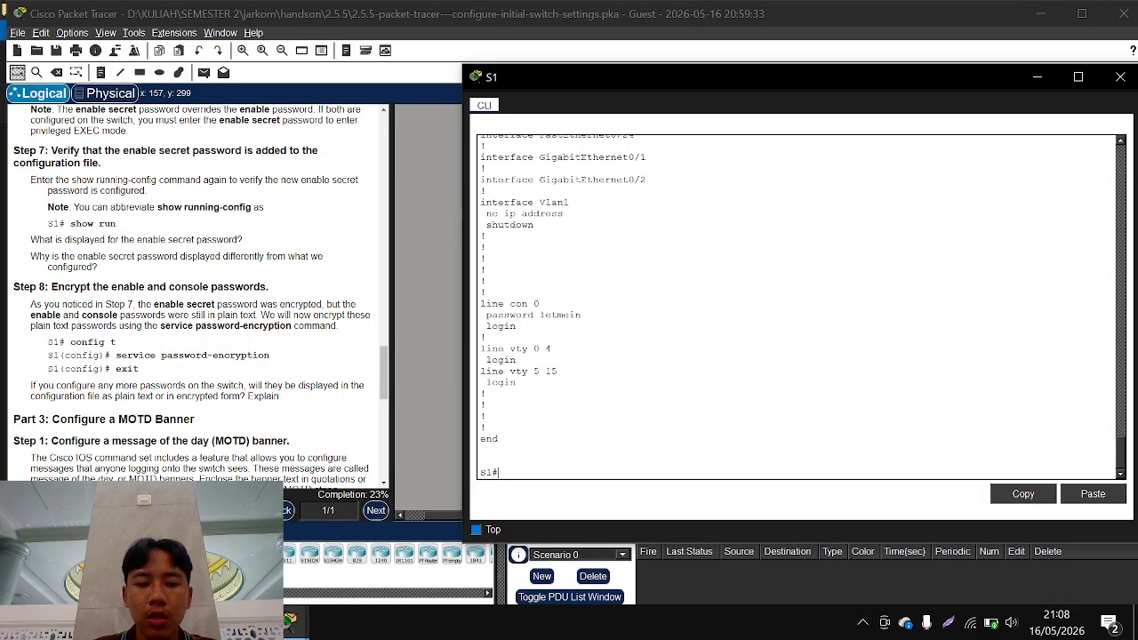
Review the enable secret, enable password and console line password entries in S1's running configuration output
scroll(798, 307, up, 7)
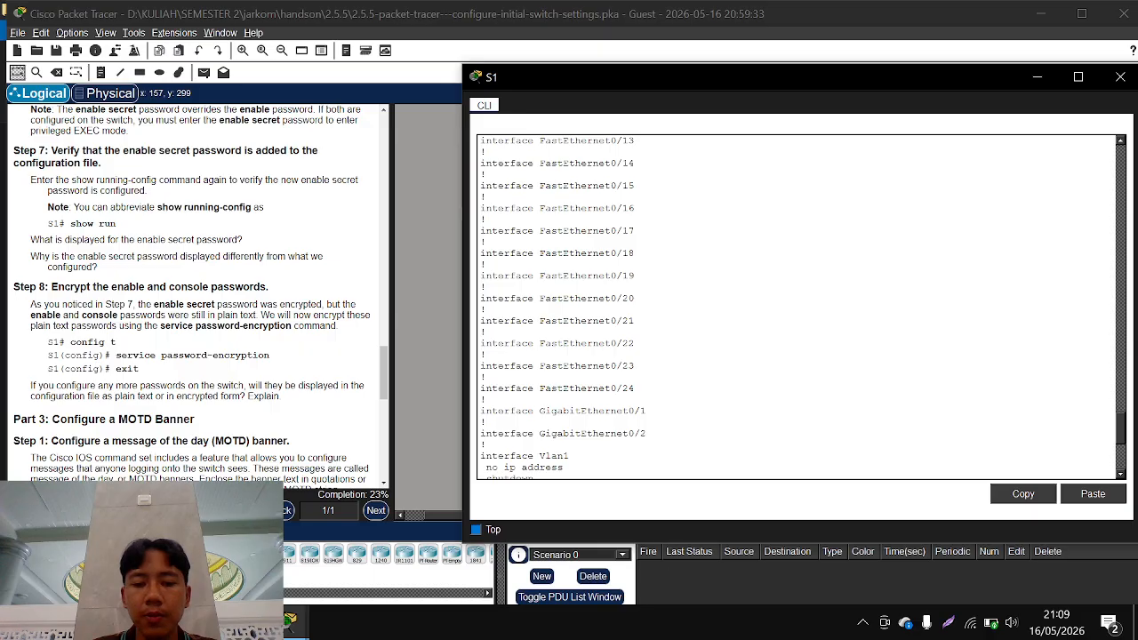
scroll(798, 307, down, 7)
scroll(797, 307, up, 7)
scroll(798, 307, up, 14)
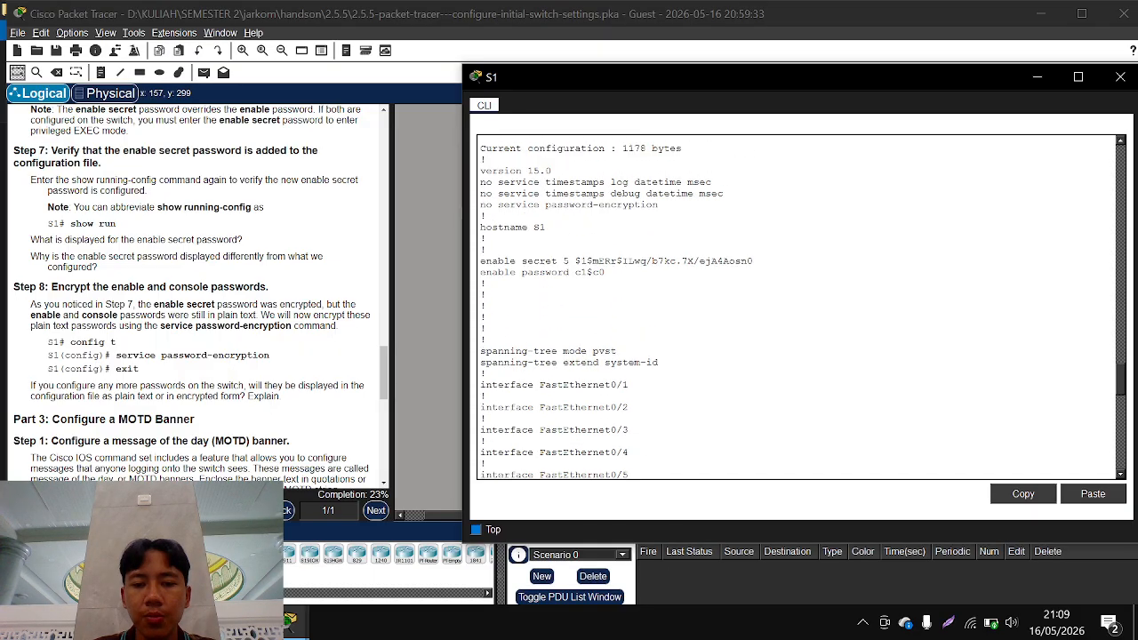
scroll(797, 306, down, 17)
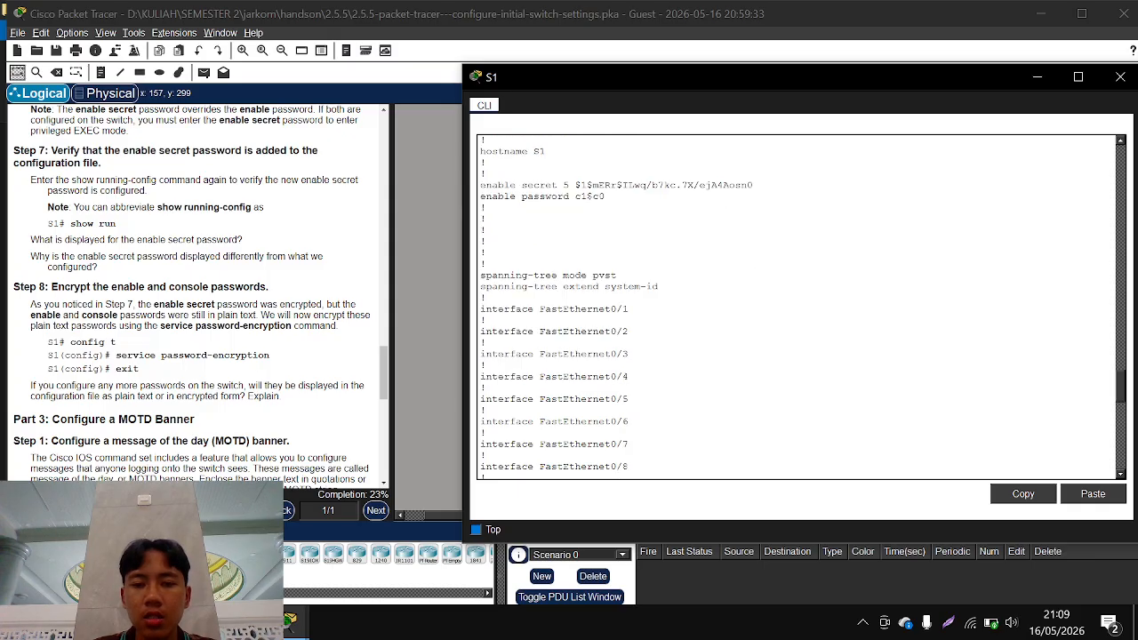
scroll(797, 306, down, 4)
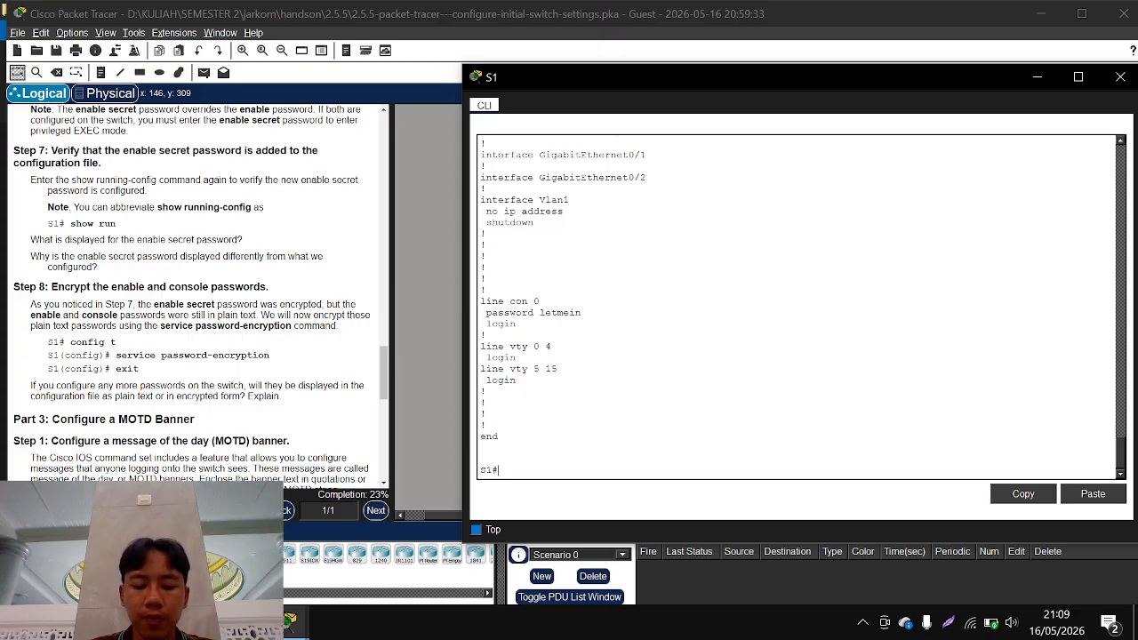
Enter global configuration mode with conf t, apply service password-encryption on S1, and return to privileged EXEC mode
text(conf t)
key(Return)
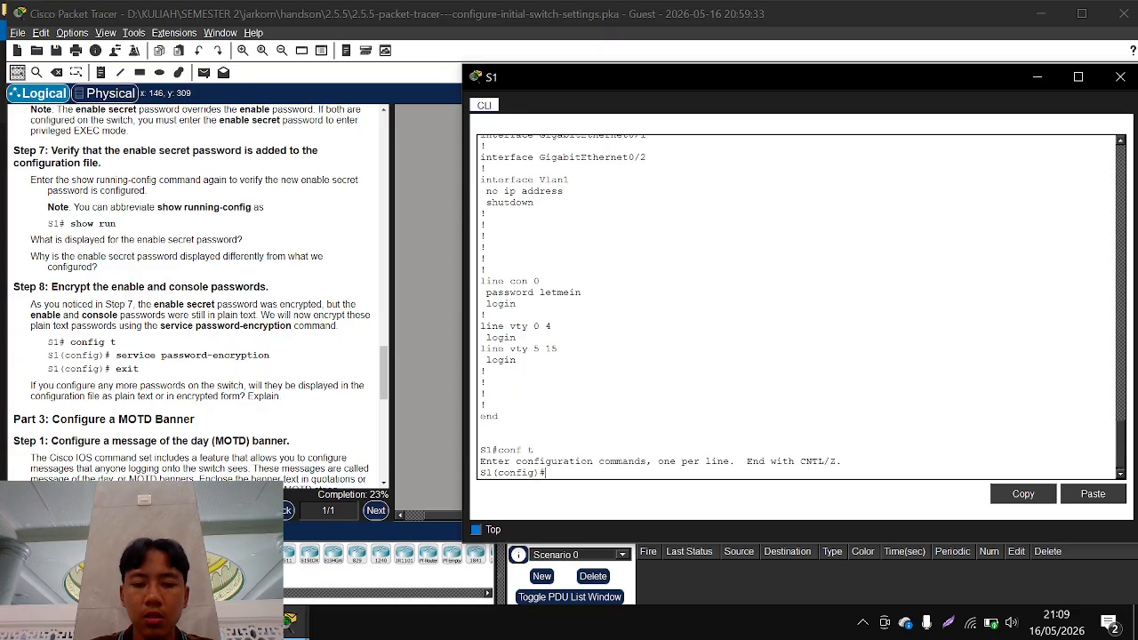
text(ser)
key(Tab)
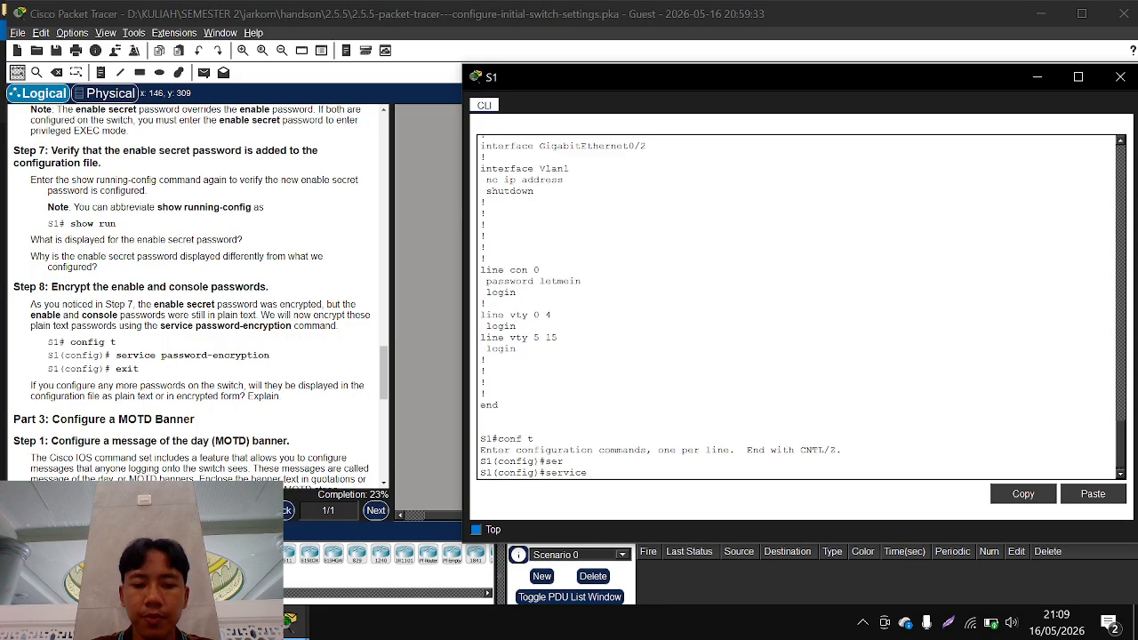
text(pa)
key(Tab)
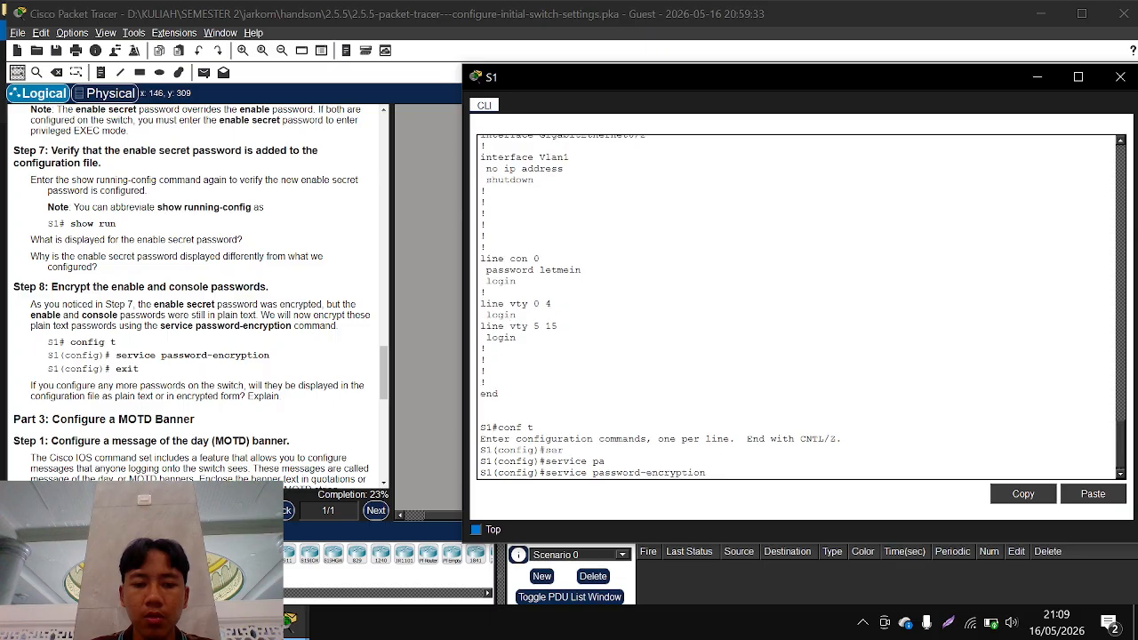
key(Return)
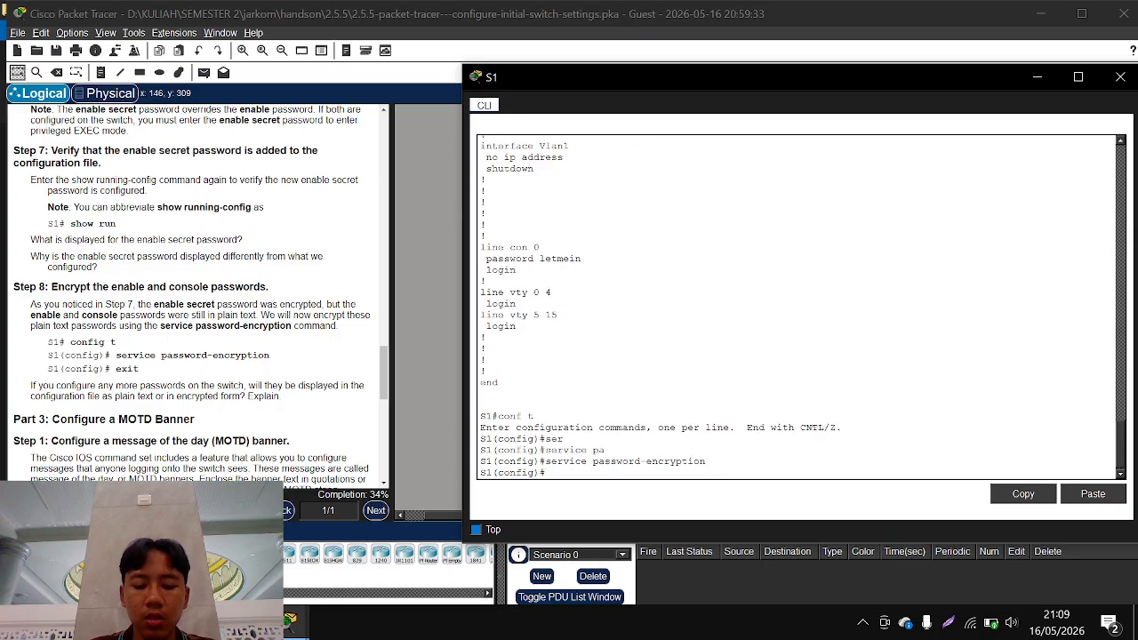
key(ctrl+z)
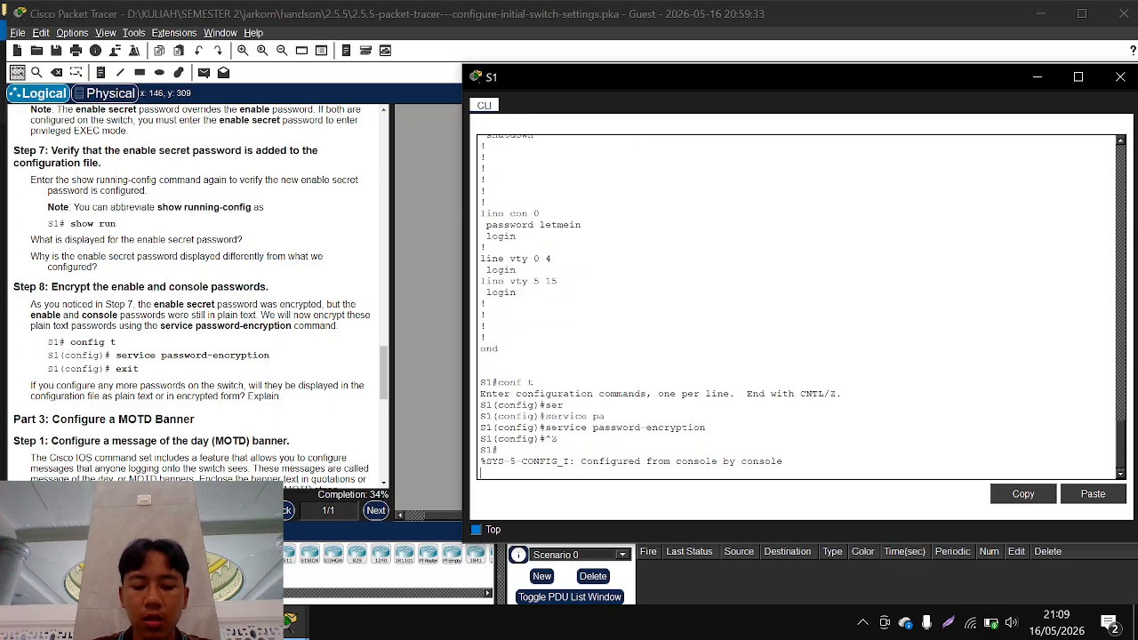
key(Return)
Display S1's running configuration with show run and page to its end, checking the enable and console password entries
text(show run)
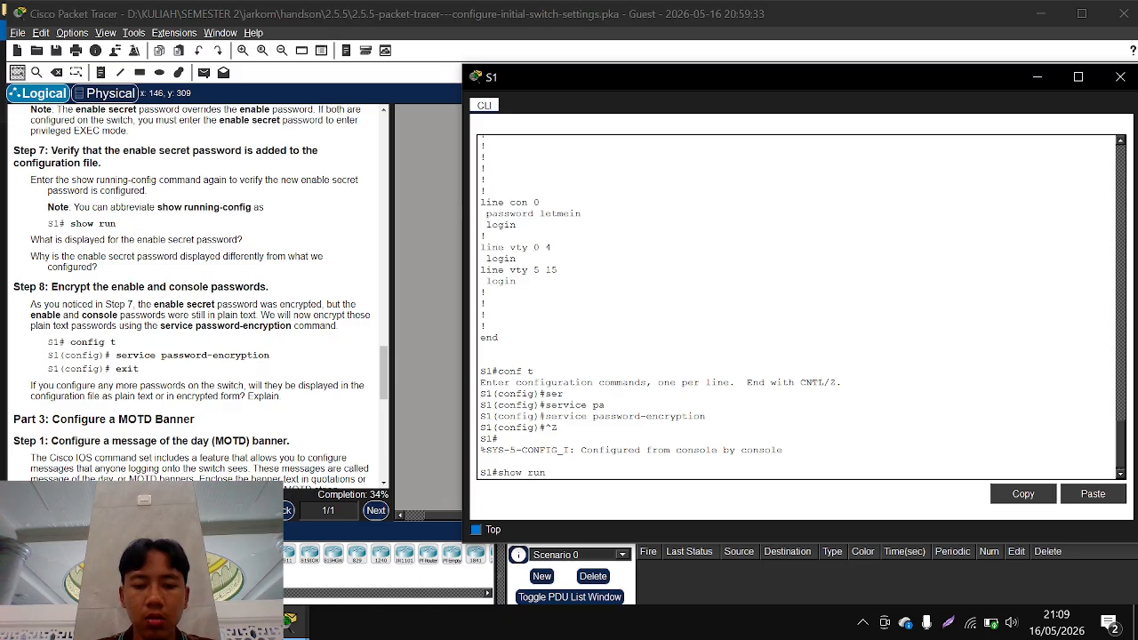
key(Return)
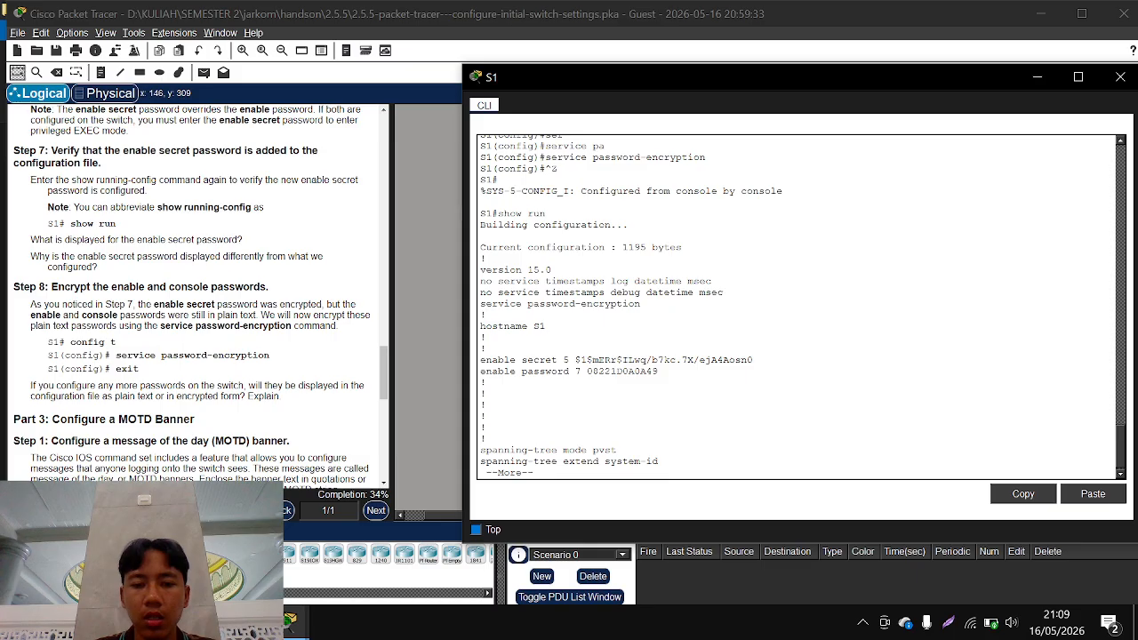
drag(485, 382, 653, 369)
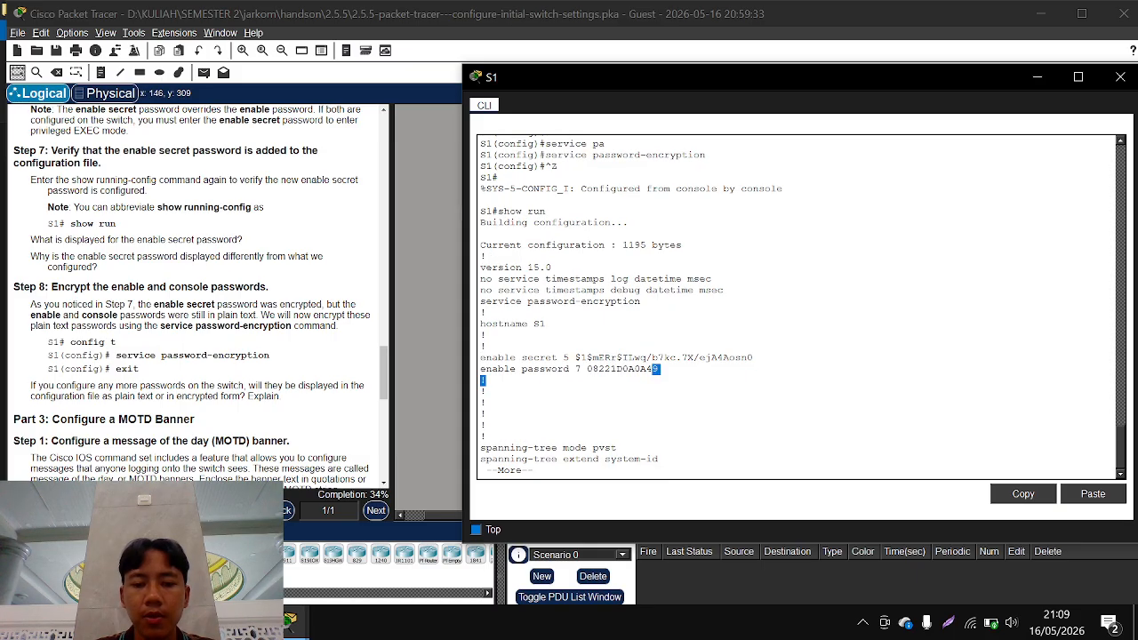
key(space)
key(space)
key(space)
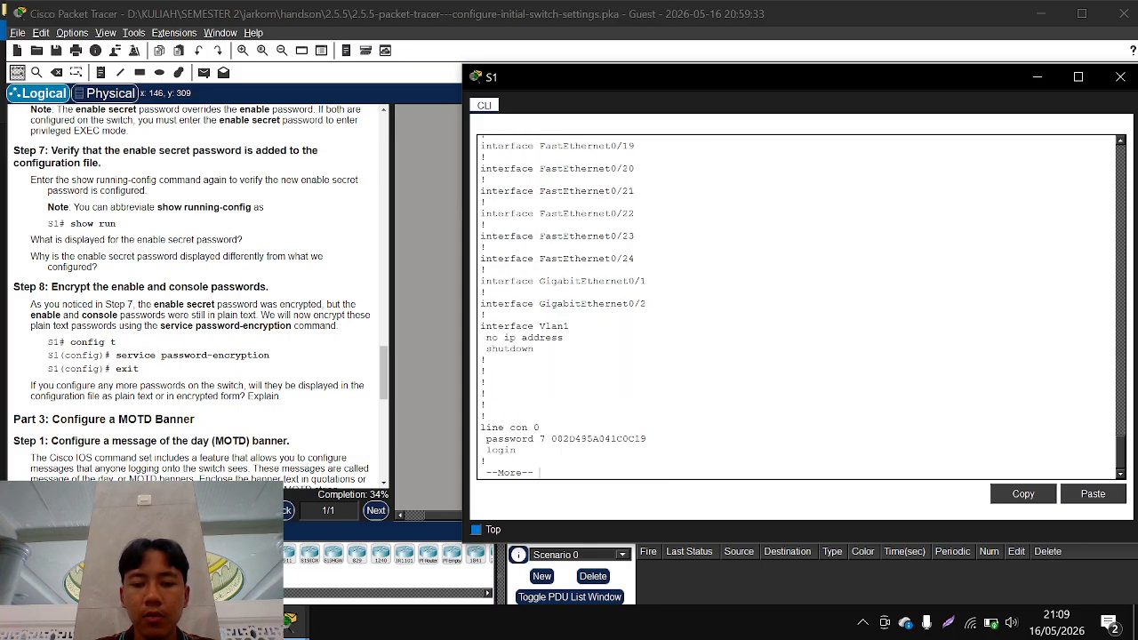
key(space)
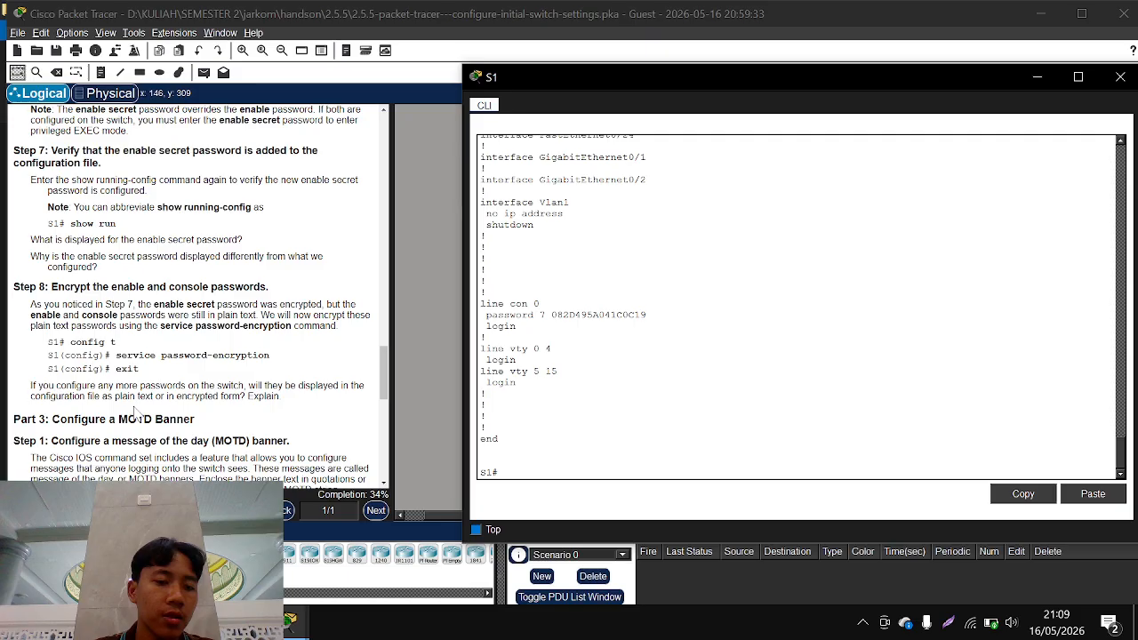
Highlight the banner motd command in Part 3, Step 1 of the instructions and bring S1's command-line window back to the front
scroll(135, 412, down, 3)
scroll(135, 412, down, 2)
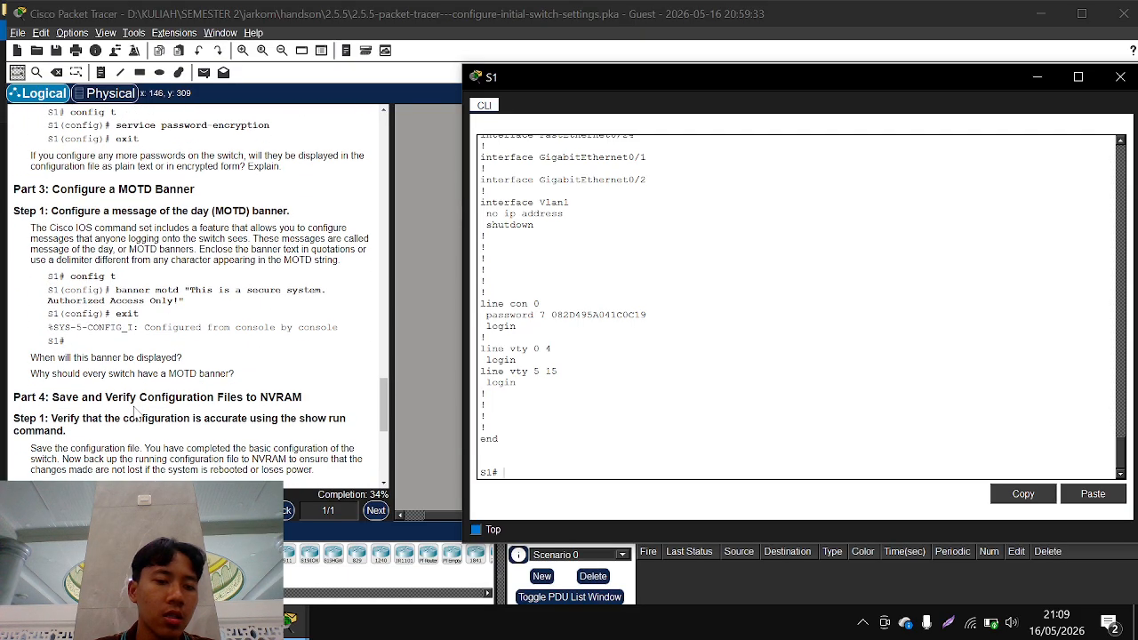
click(114, 291)
drag(112, 290, 186, 304)
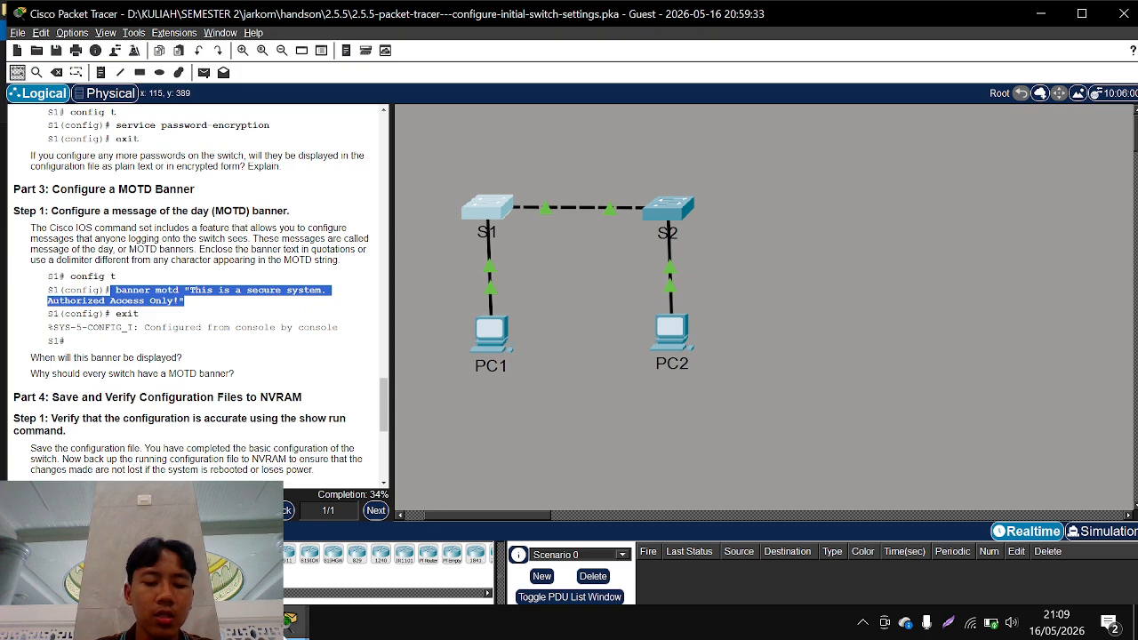
click(297, 620)
click(361, 573)
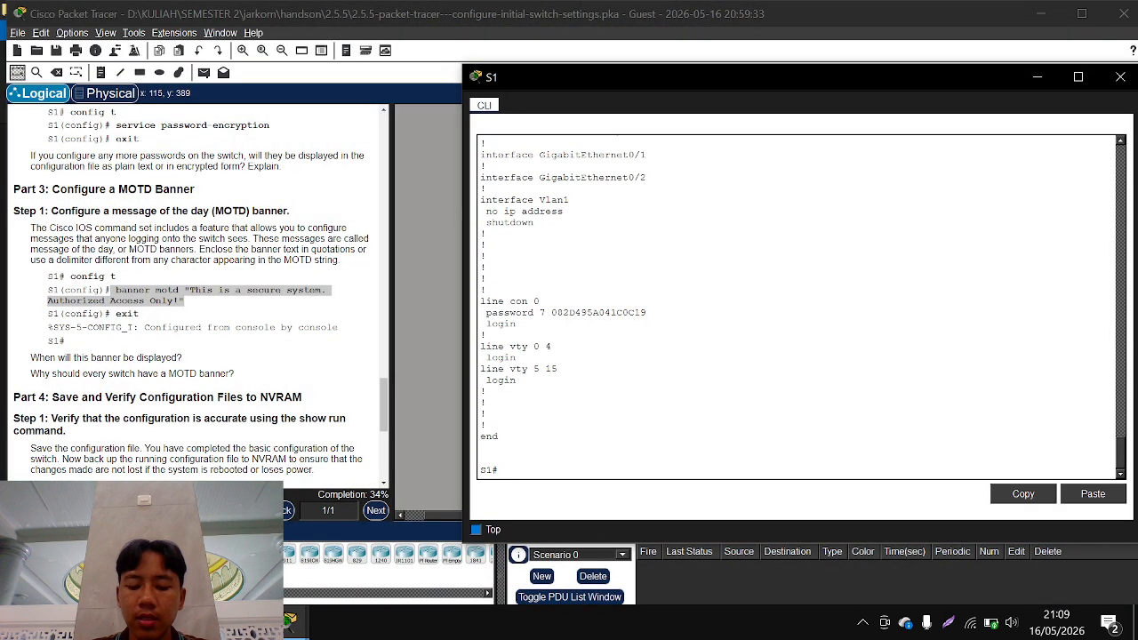
Enter global configuration mode on S1 with conf t
text(cnf)
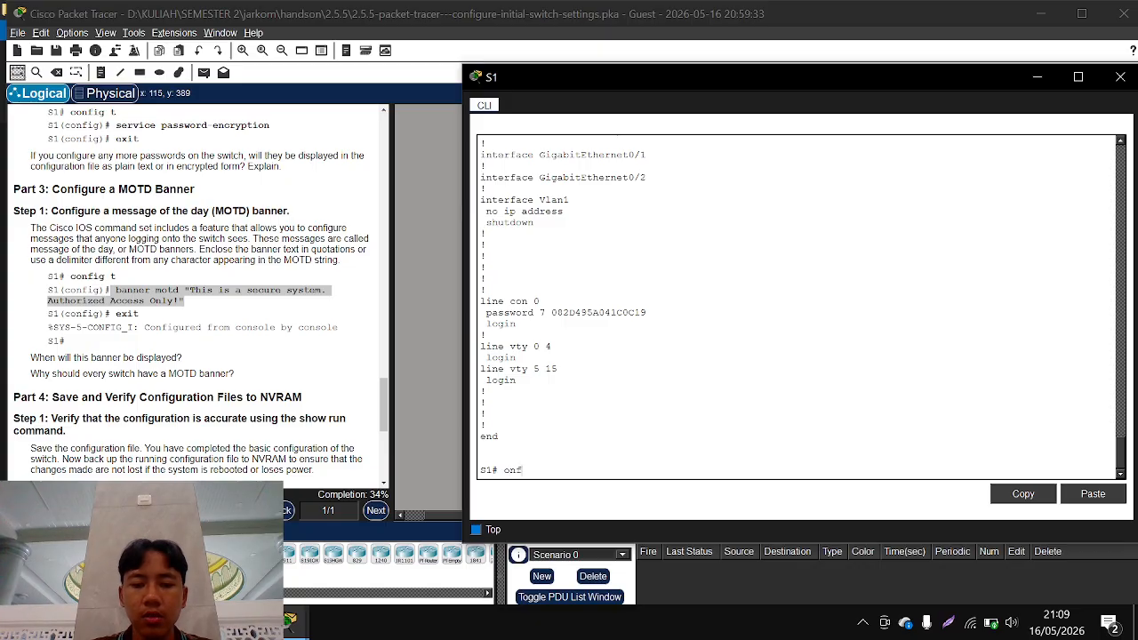
key(BackSpace)
key(BackSpace)
key(BackSpace)
text(con)
key(Tab)
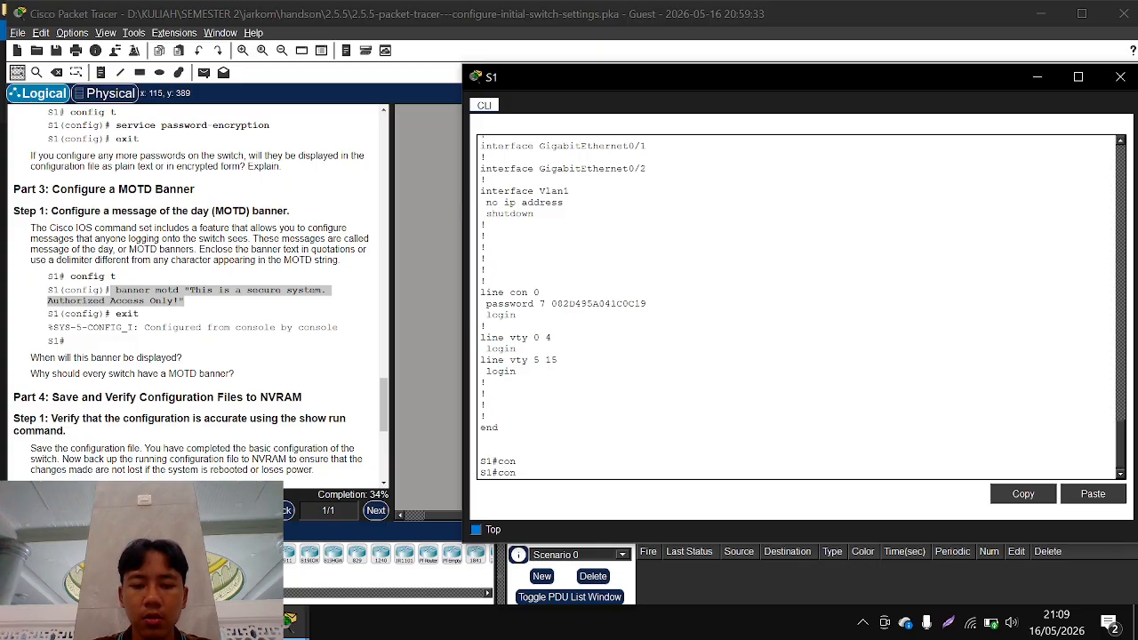
text(f t)
key(Return)
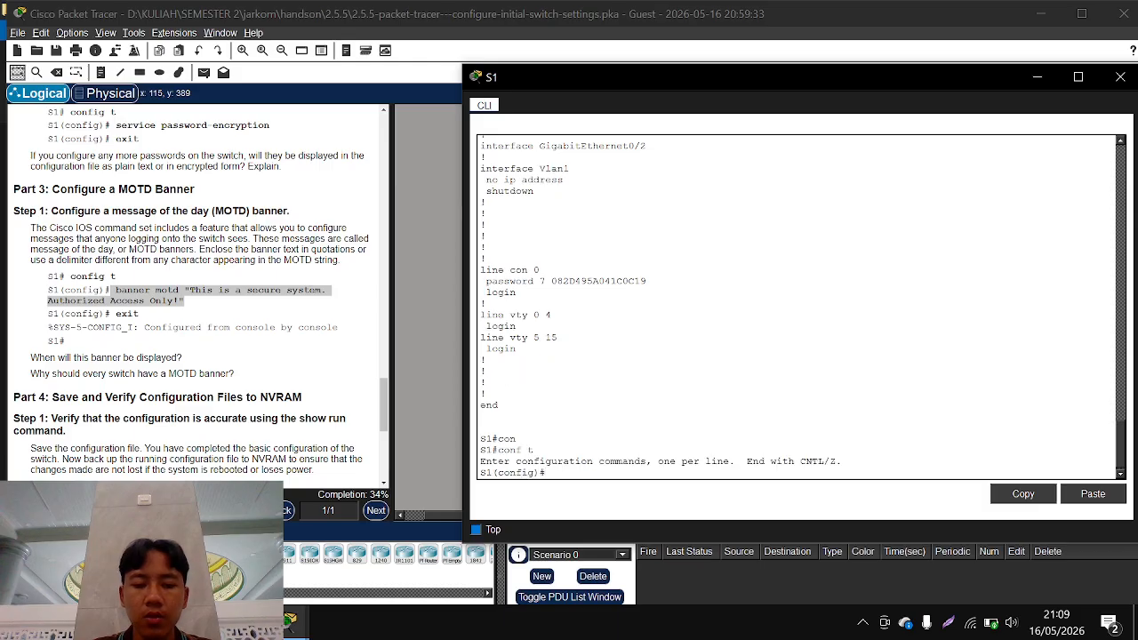
Configure S1's MOTD banner with banner motd #thi is a secure system authorized access only!#
text(ban)
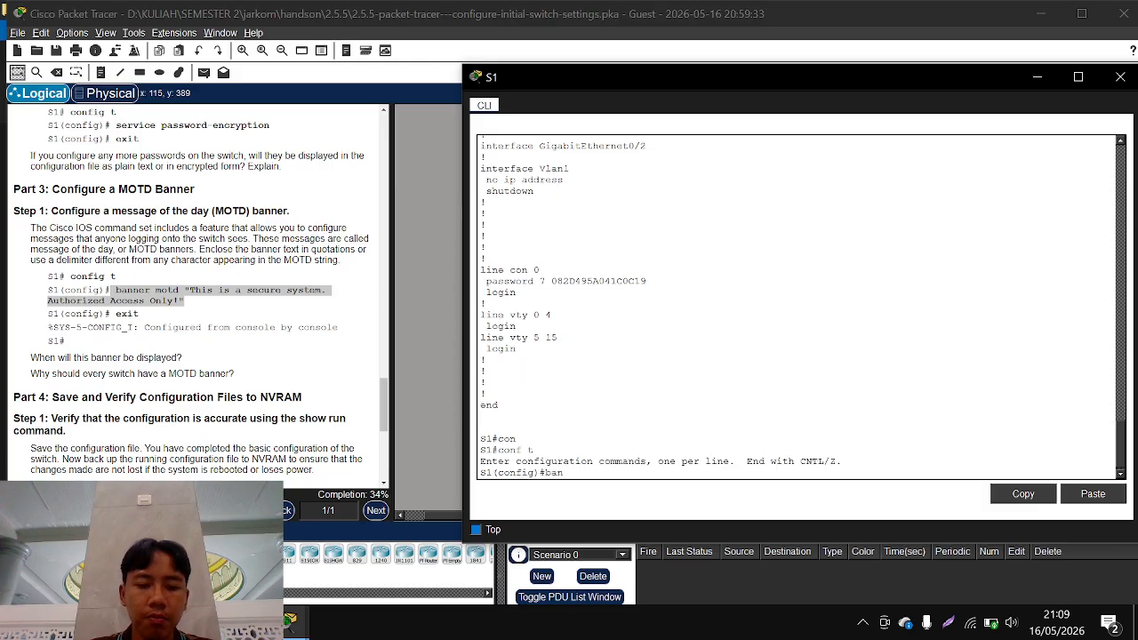
key(Tab)
text(o)
key(Tab)
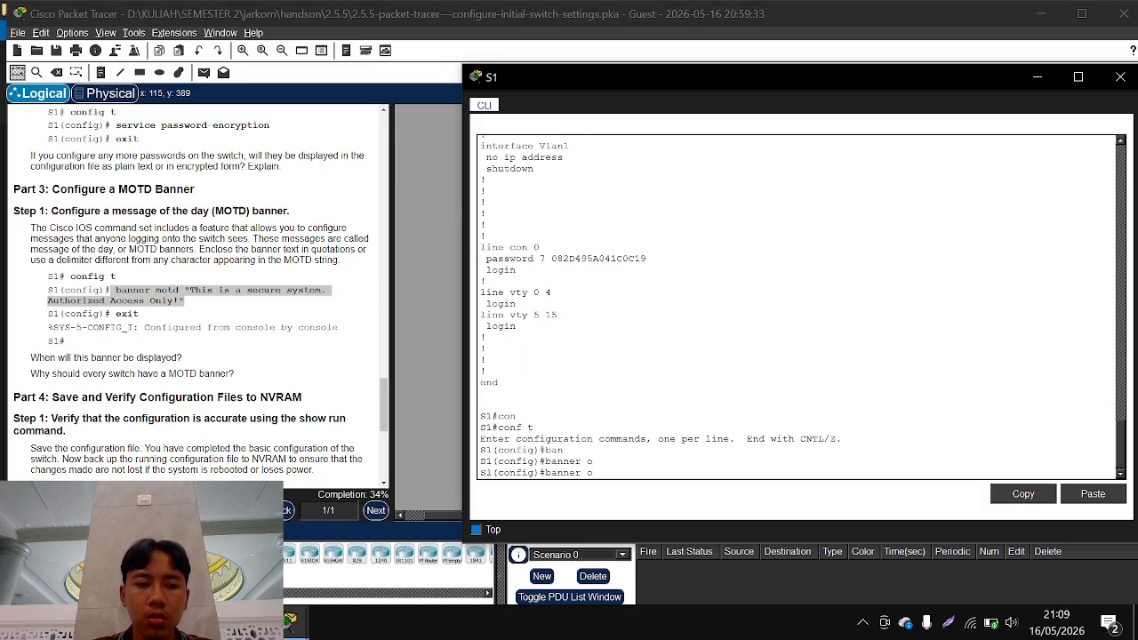
text(m)
key(Tab)
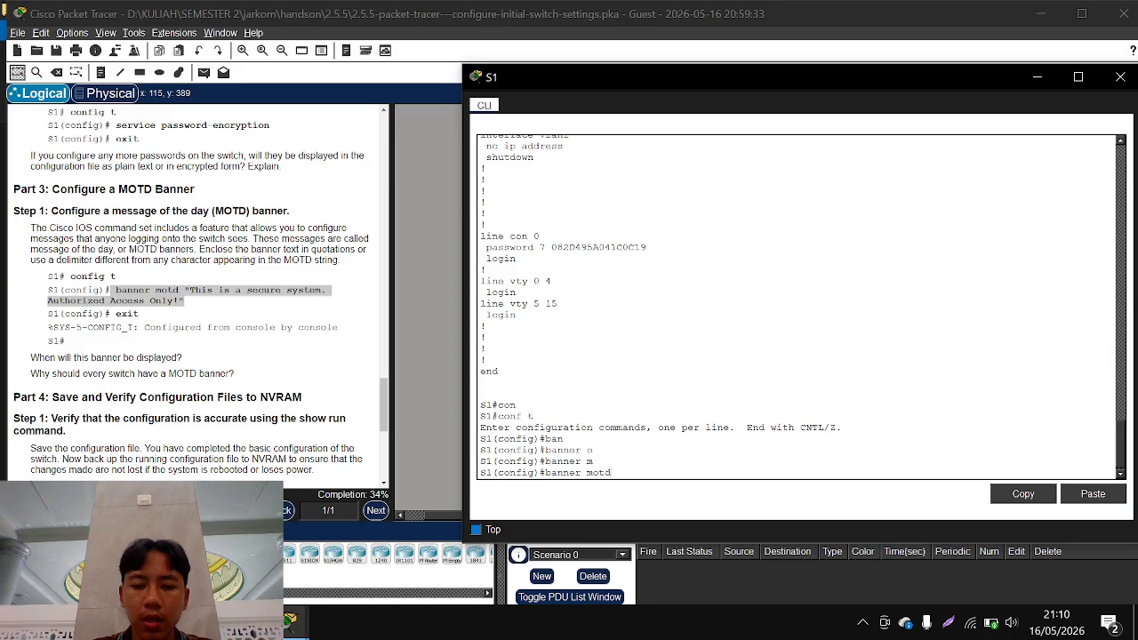
text(##)
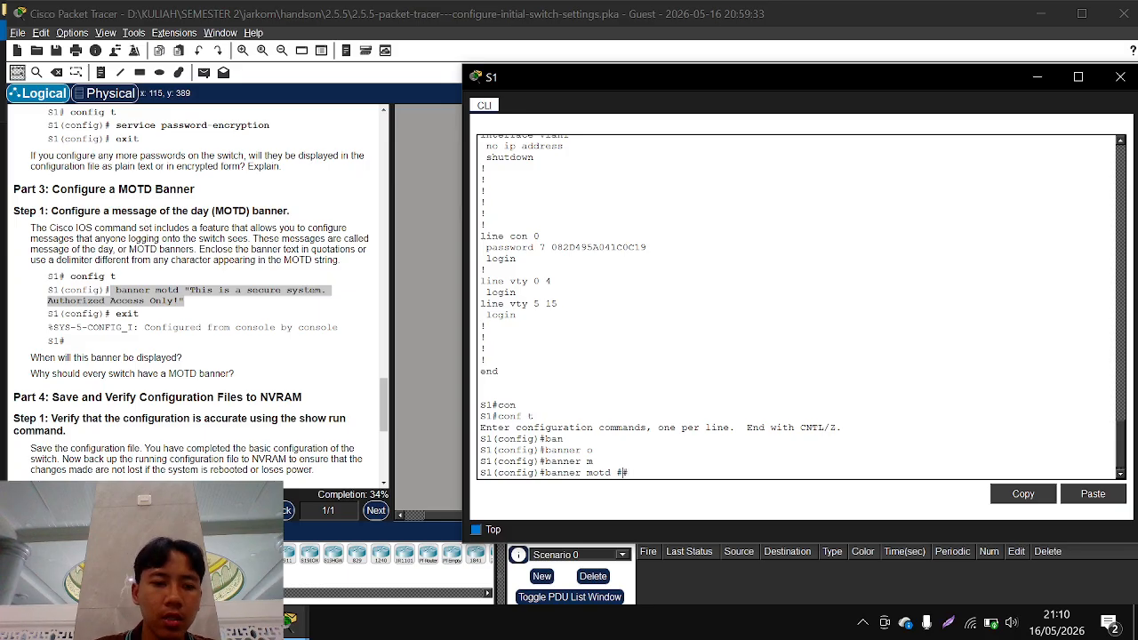
key(Left)
text(thi)
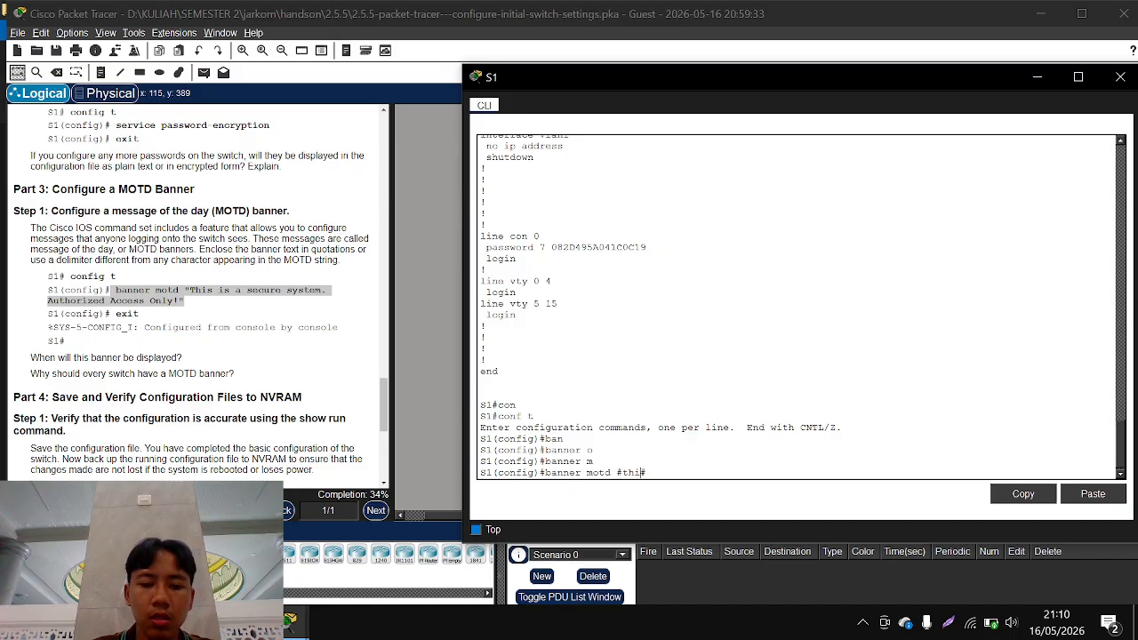
text( is a secure)
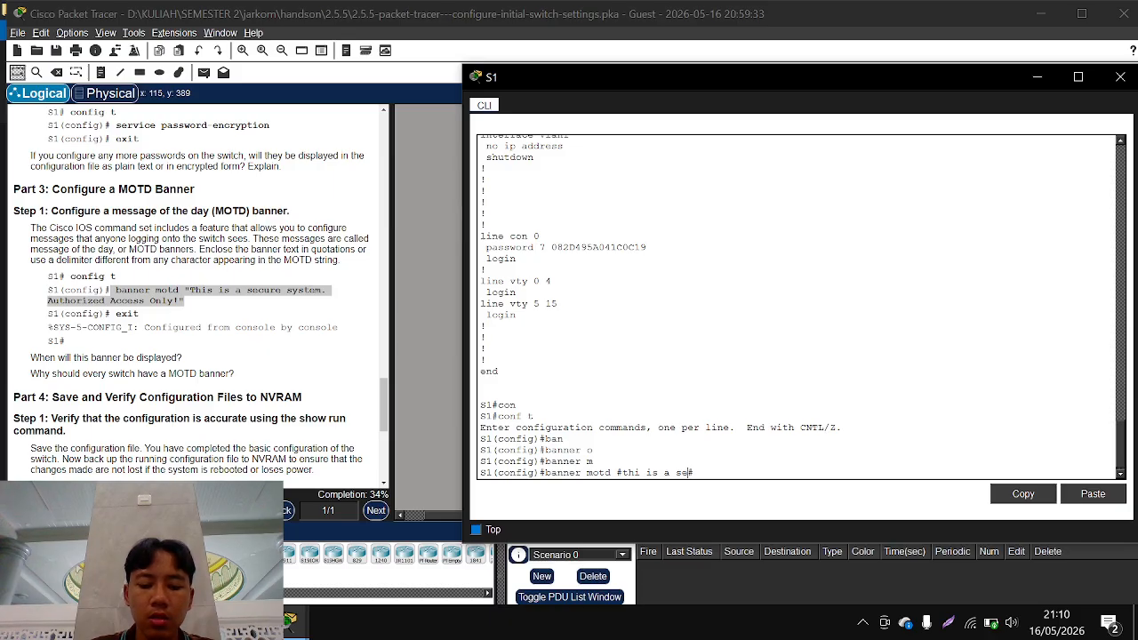
text( syste)
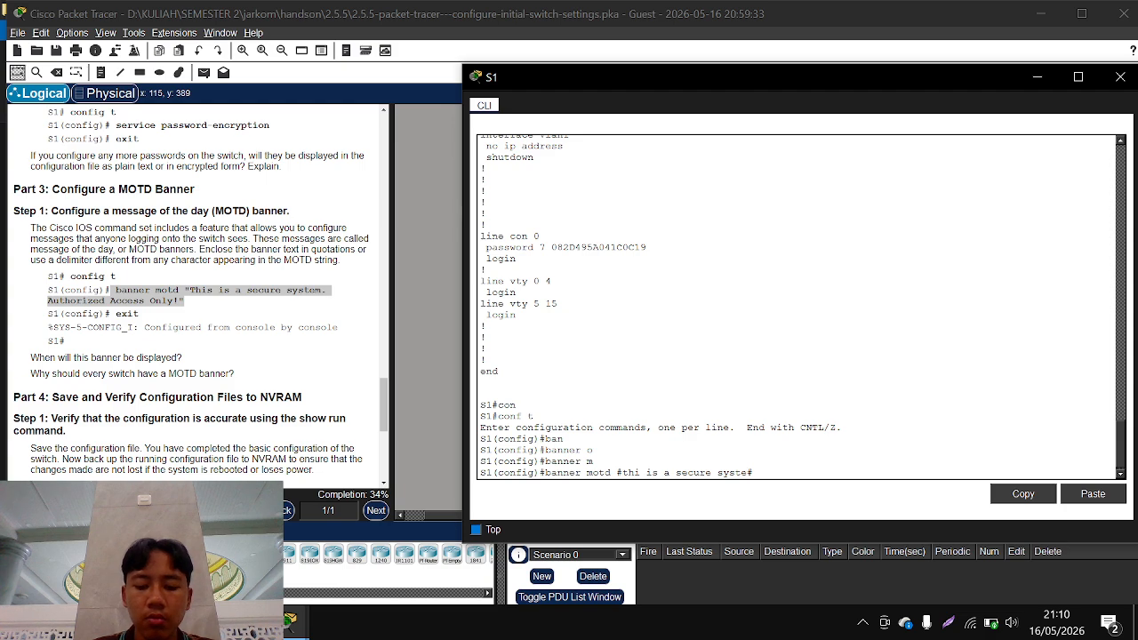
text(m autorix=zhe)
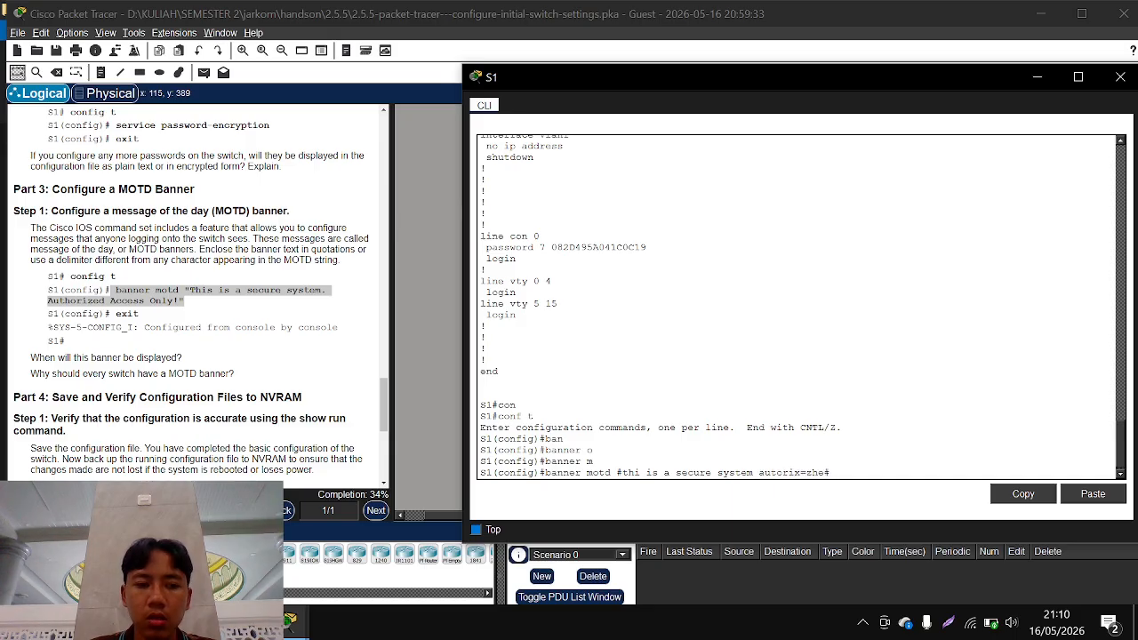
key(BackSpace)
key(BackSpace)
key(BackSpace)
key(BackSpace)
key(BackSpace)
key(BackSpace)
key(BackSpace)
key(BackSpace)
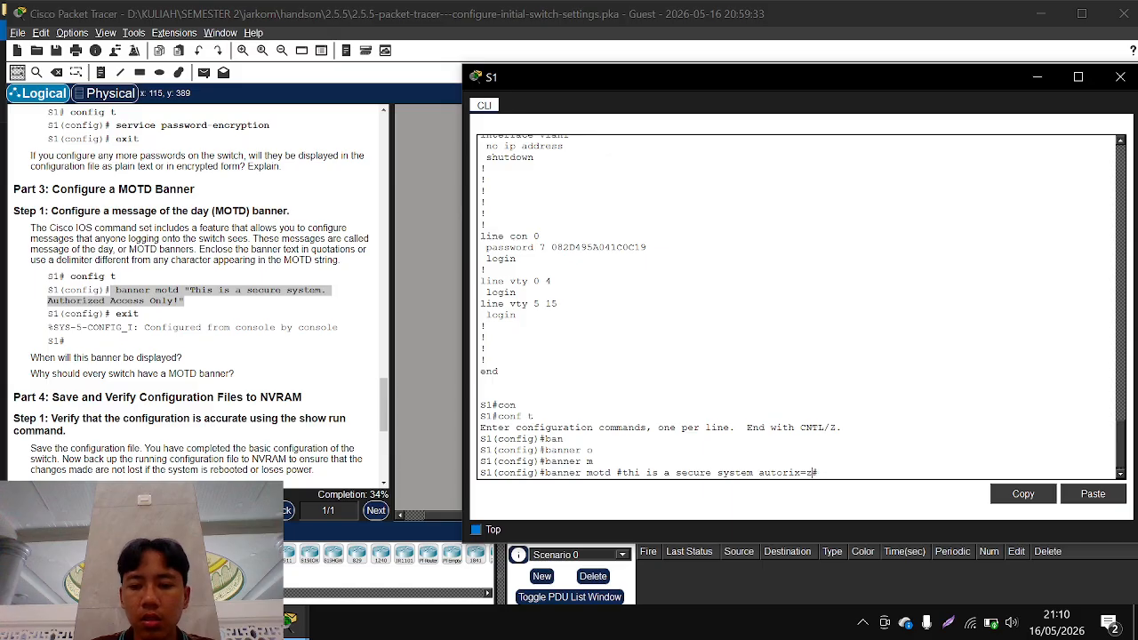
text(ho)
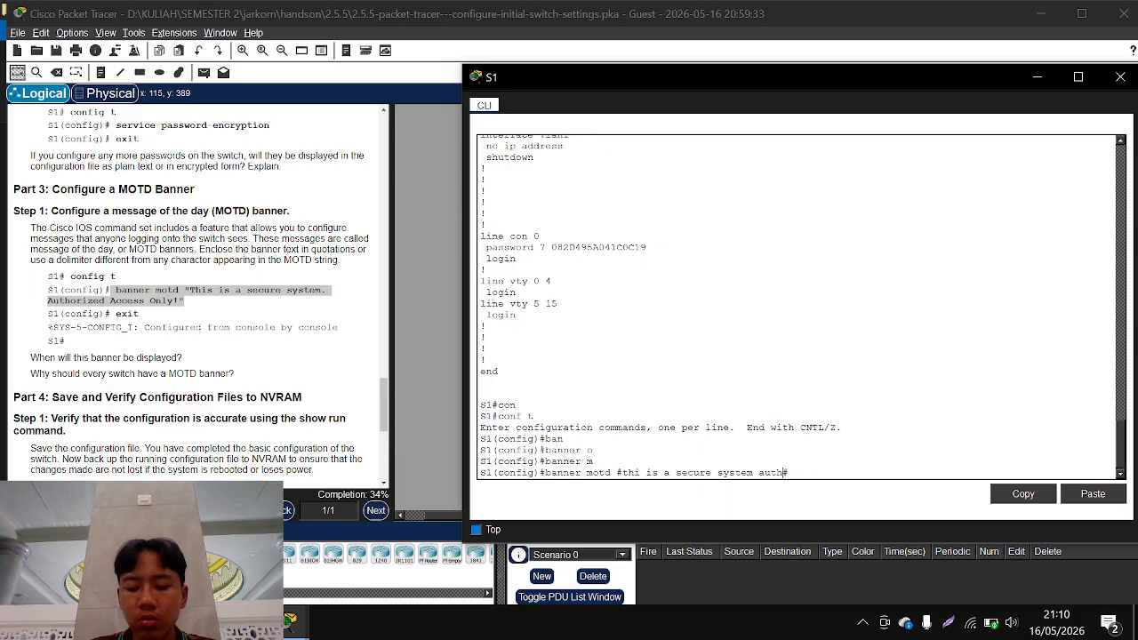
text(ri)
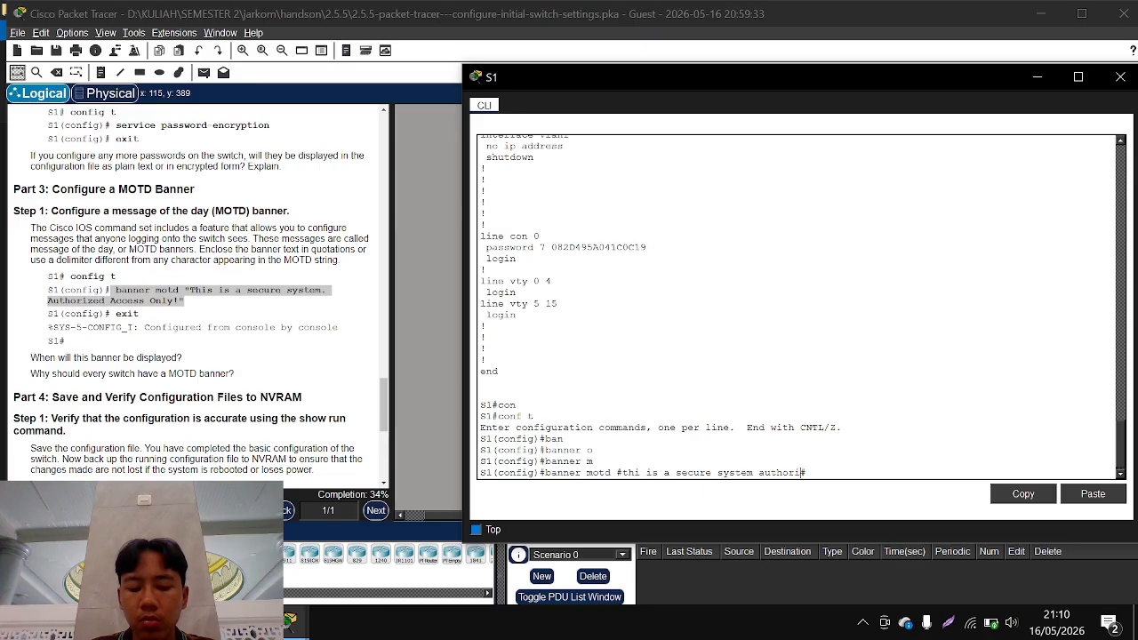
text(zed)
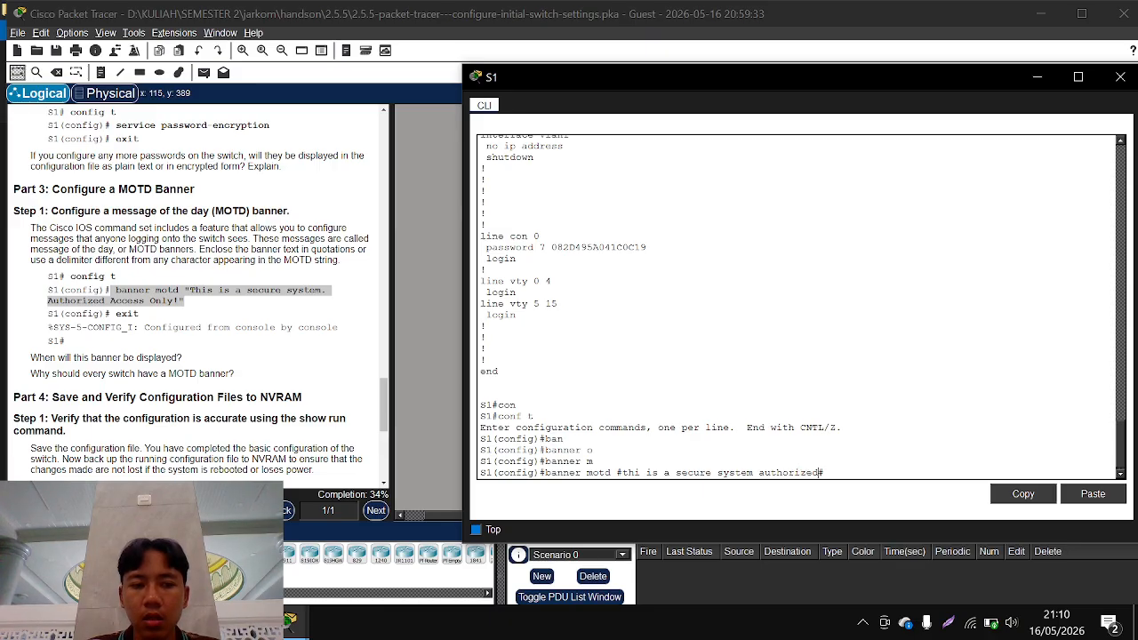
text( access only)
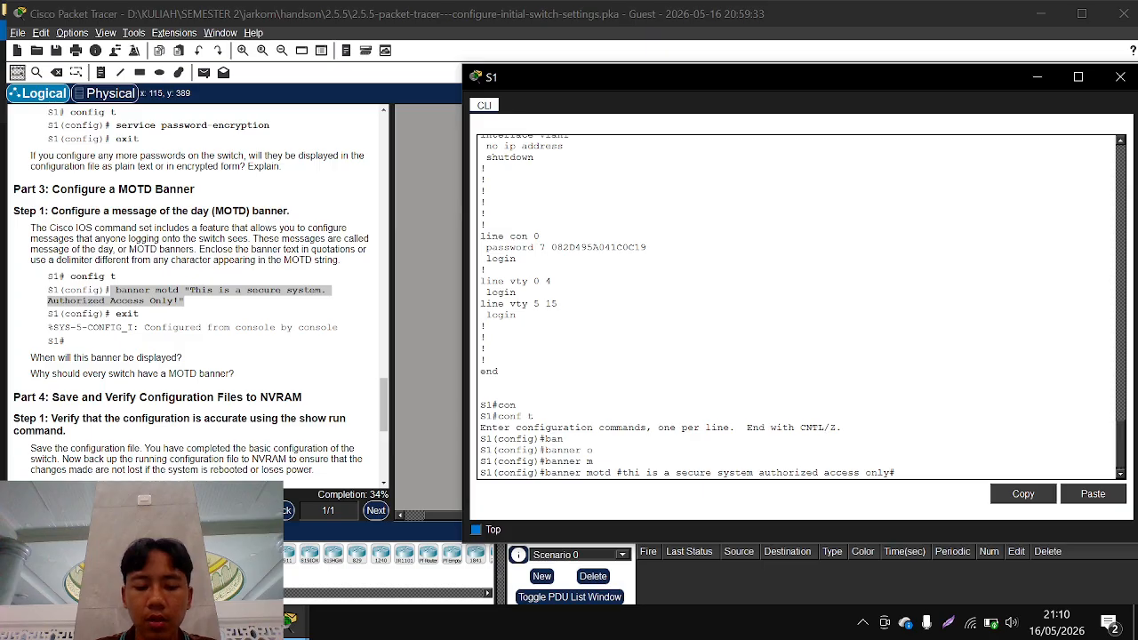
text(!)
key(Return)
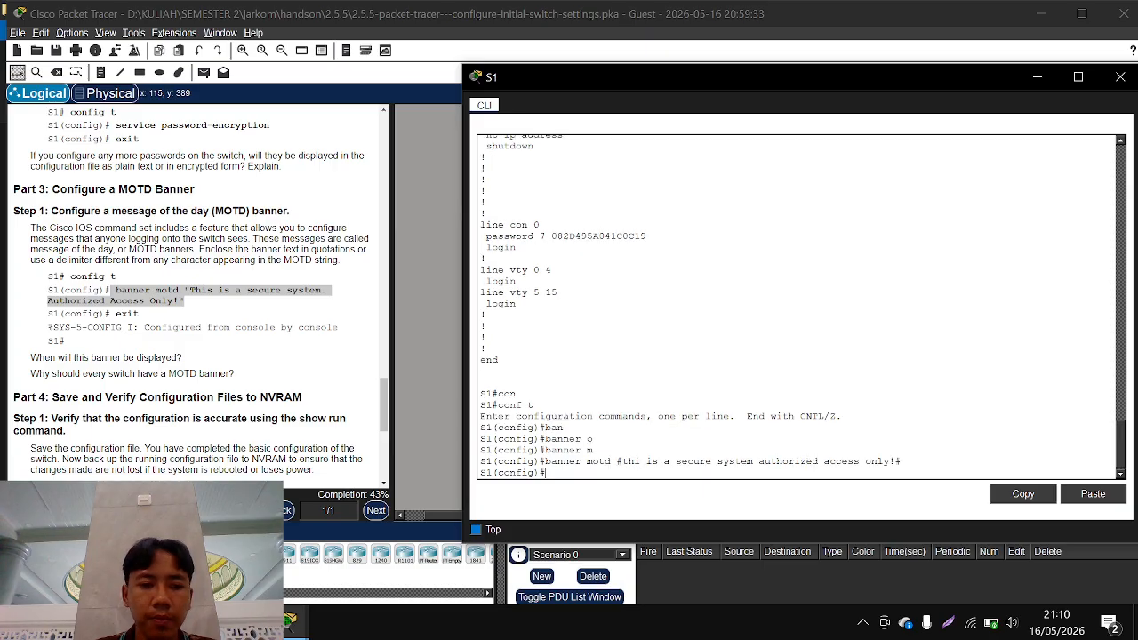
Exit configuration mode and log out of S1, restarting the console session to check the MOTD banner
text(exit)
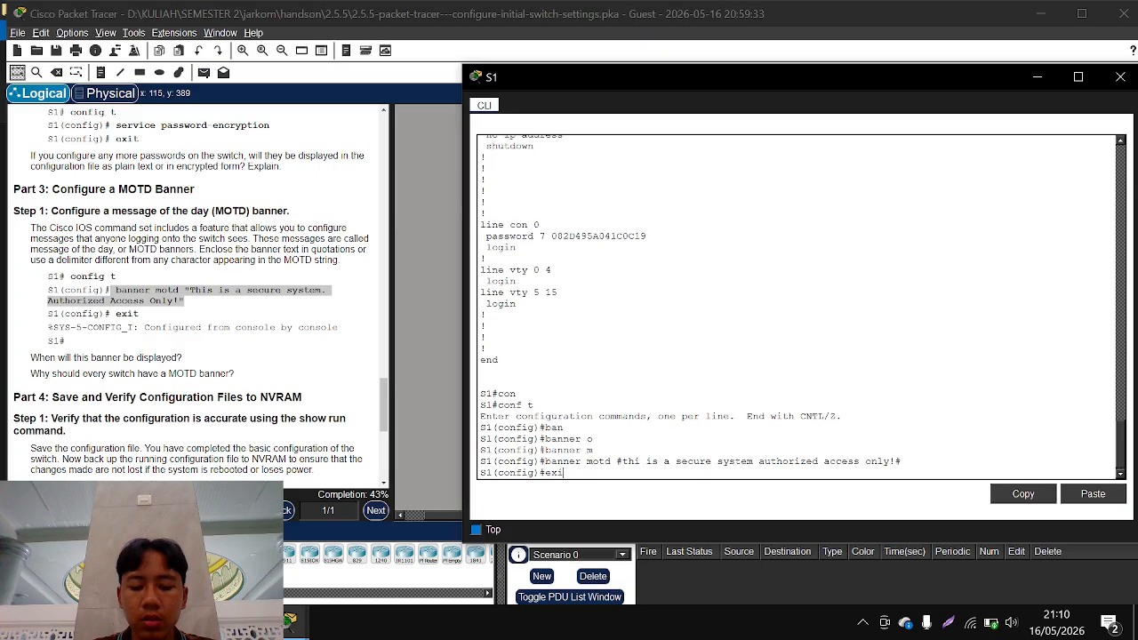
key(Return)
key(Return)
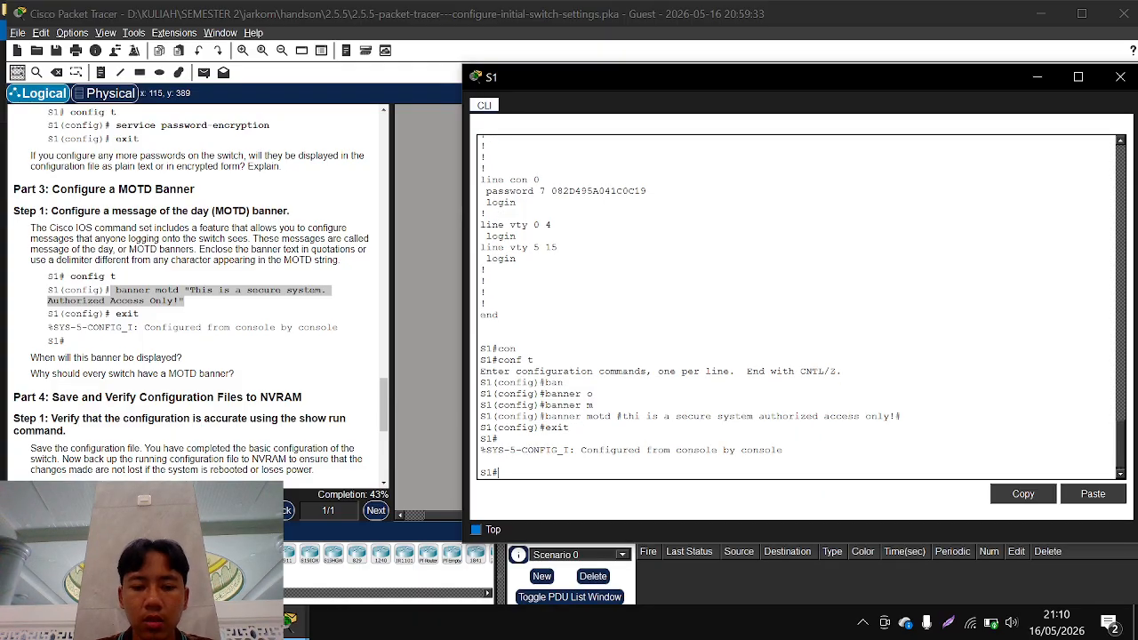
text(exit)
key(Return)
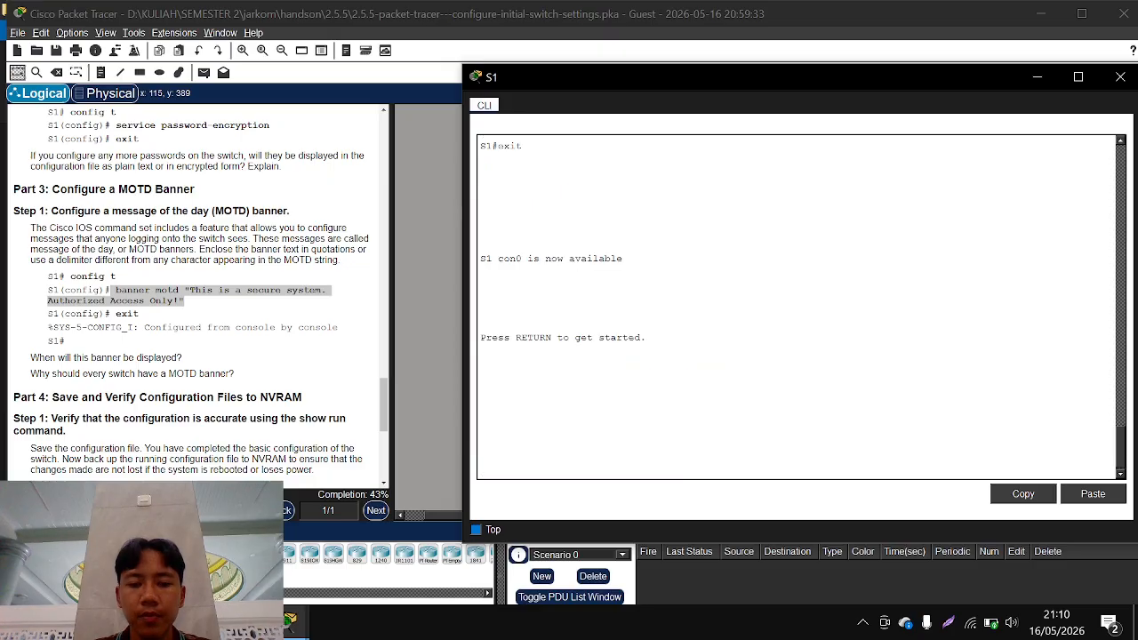
key(Return)
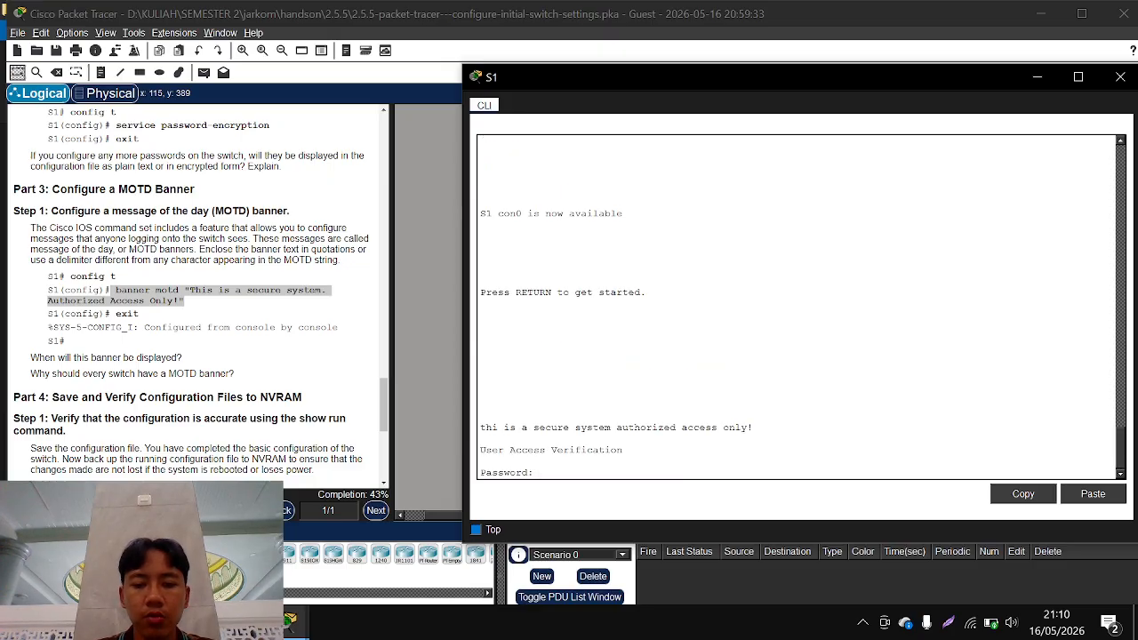
mouse_move(755, 427)
mouse_down()
mouse_move(480, 428)
mouse_move(750, 428)
mouse_up()
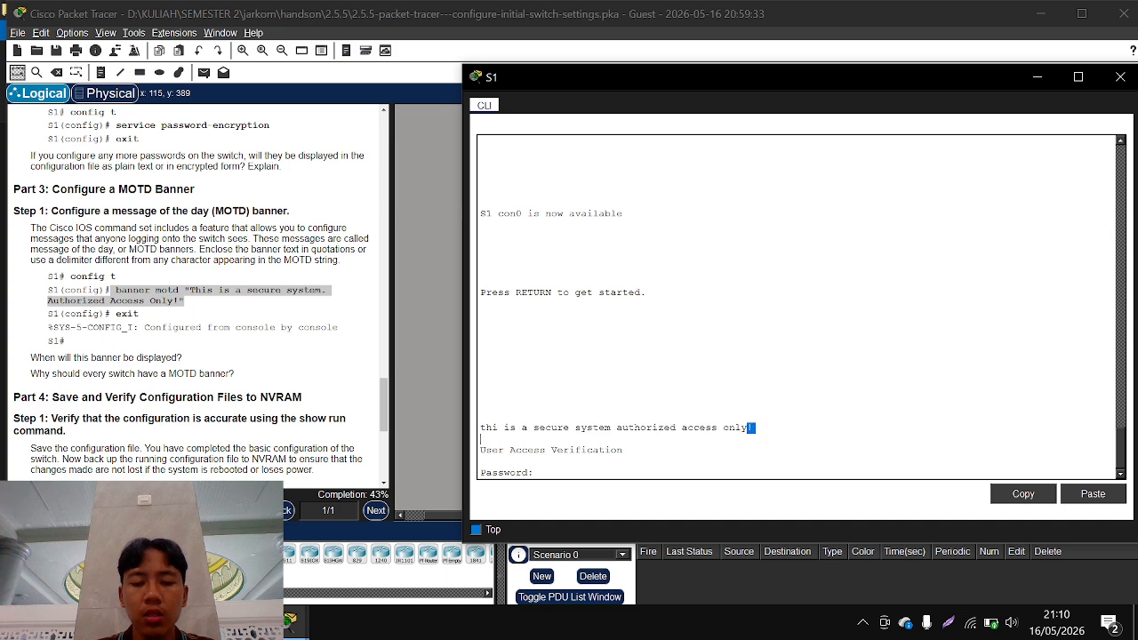
click(755, 431)
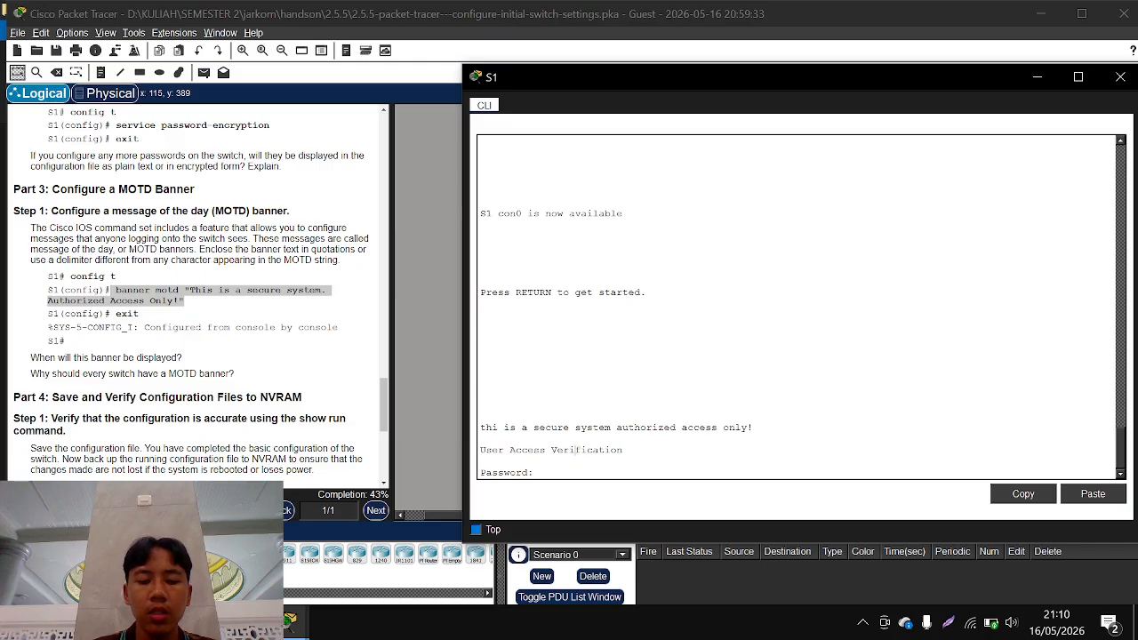
Log in to S1 with the console password and enter privileged EXEC mode using enable and the enable secret password
key(Return)
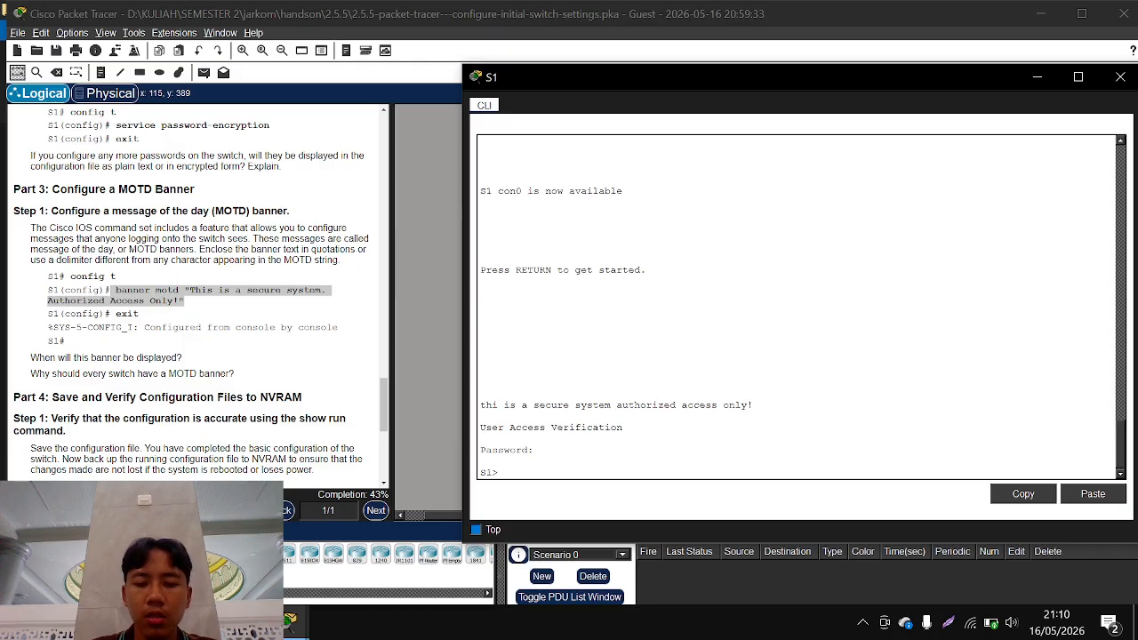
text(enable)
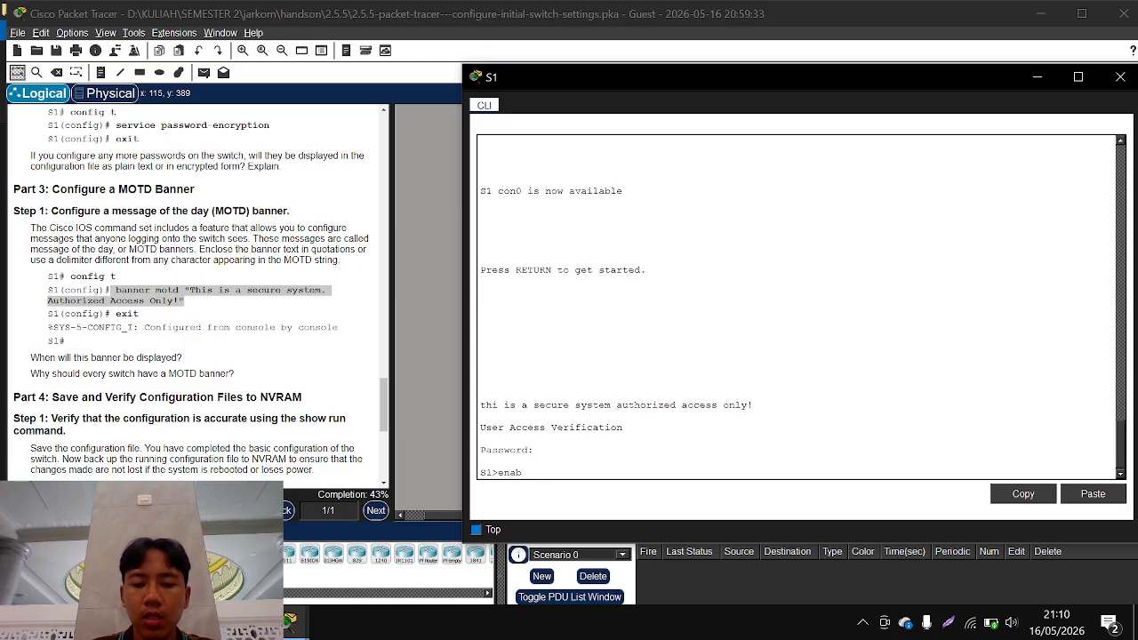
key(Return)
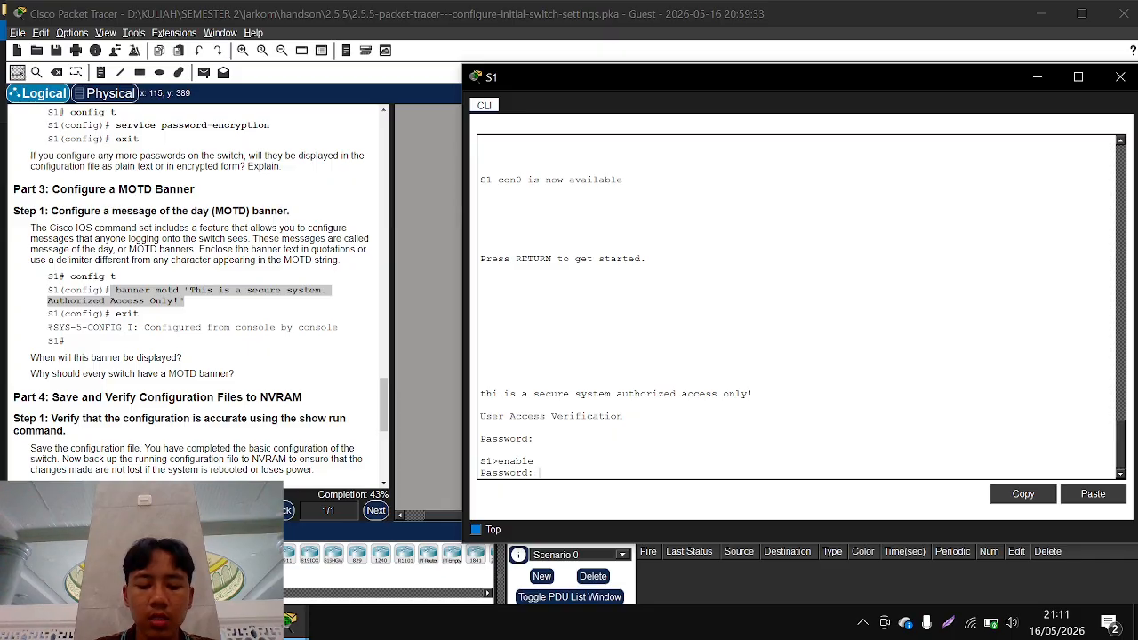
key(Return)
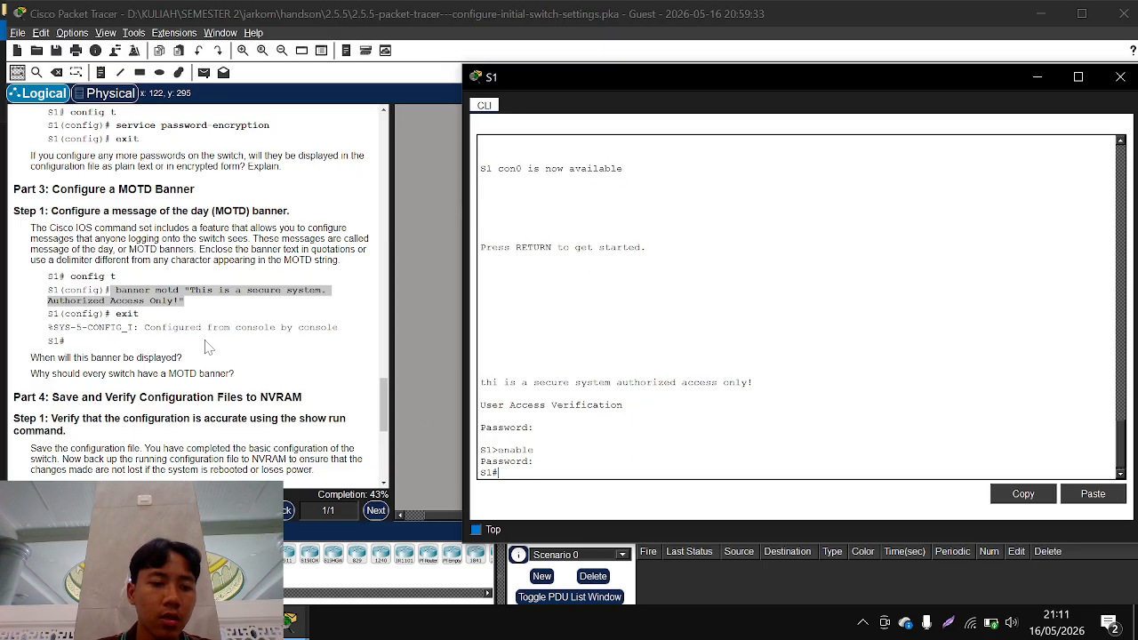
Save S1's configuration to NVRAM with copy running-config startup-config, accepting the default destination filename
scroll(93, 395, down, 5)
scroll(93, 396, down, 1)
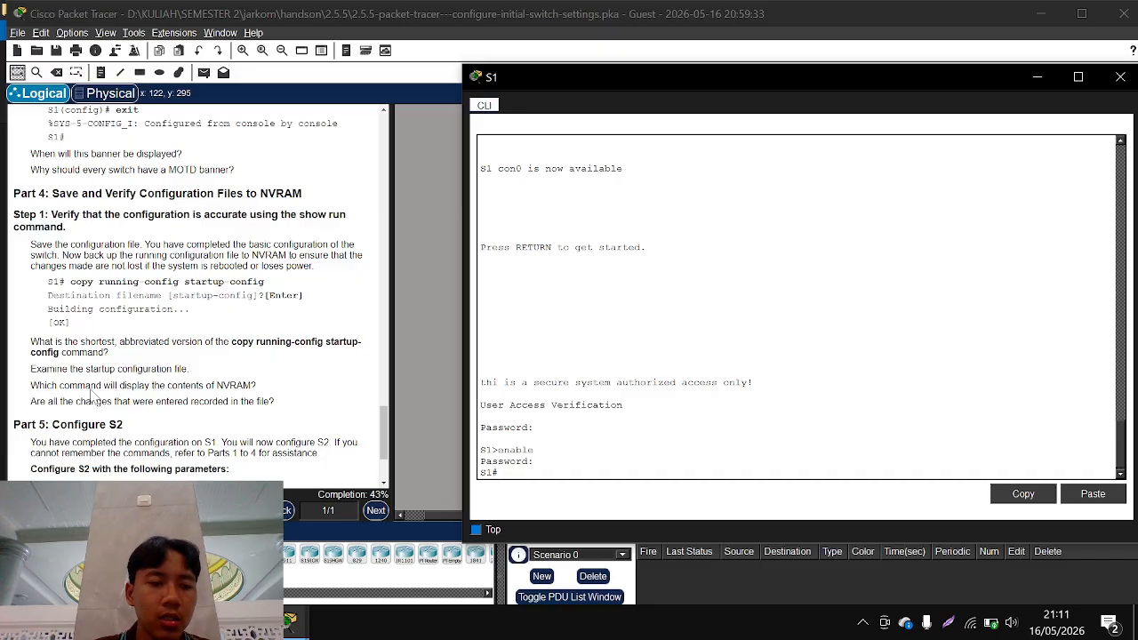
text(cop)
key(Tab)
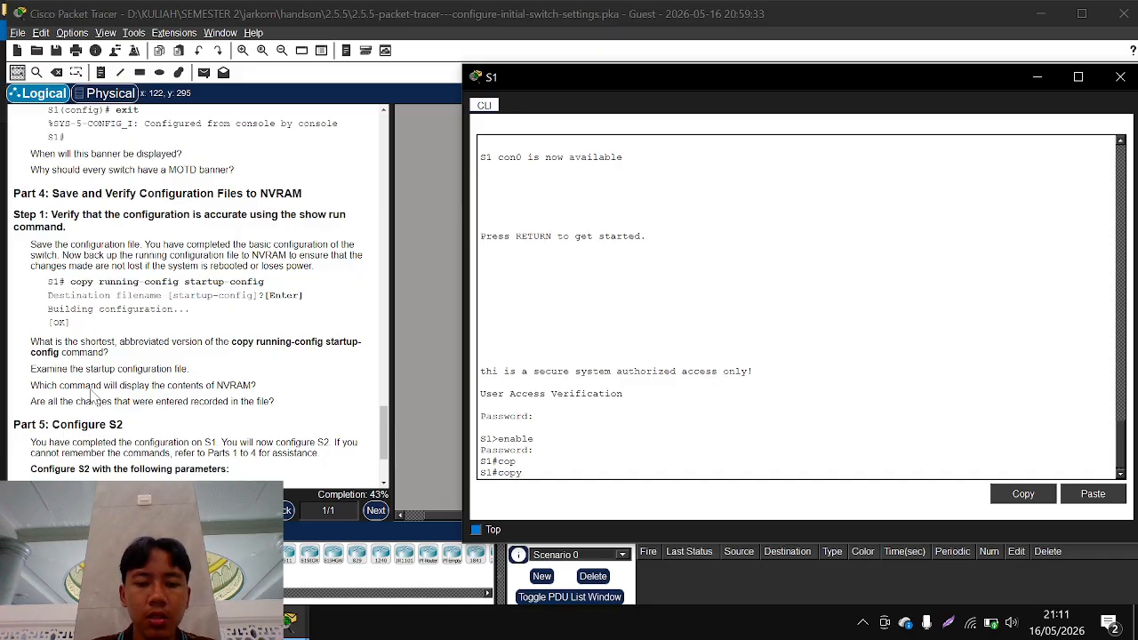
text(r)
key(Tab)
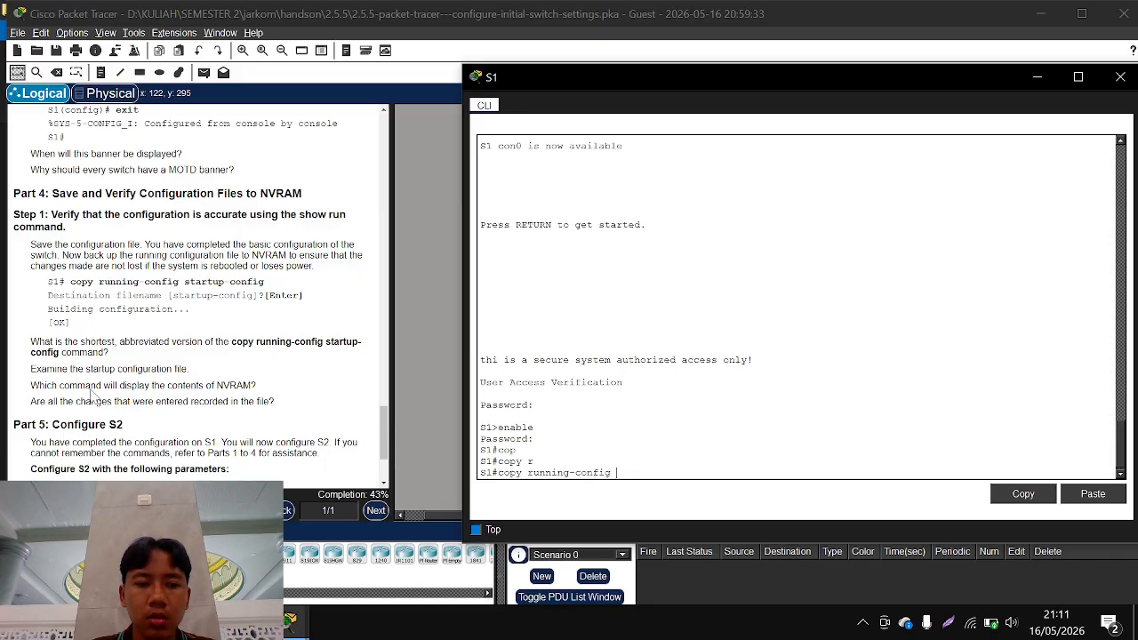
text(s)
key(Tab)
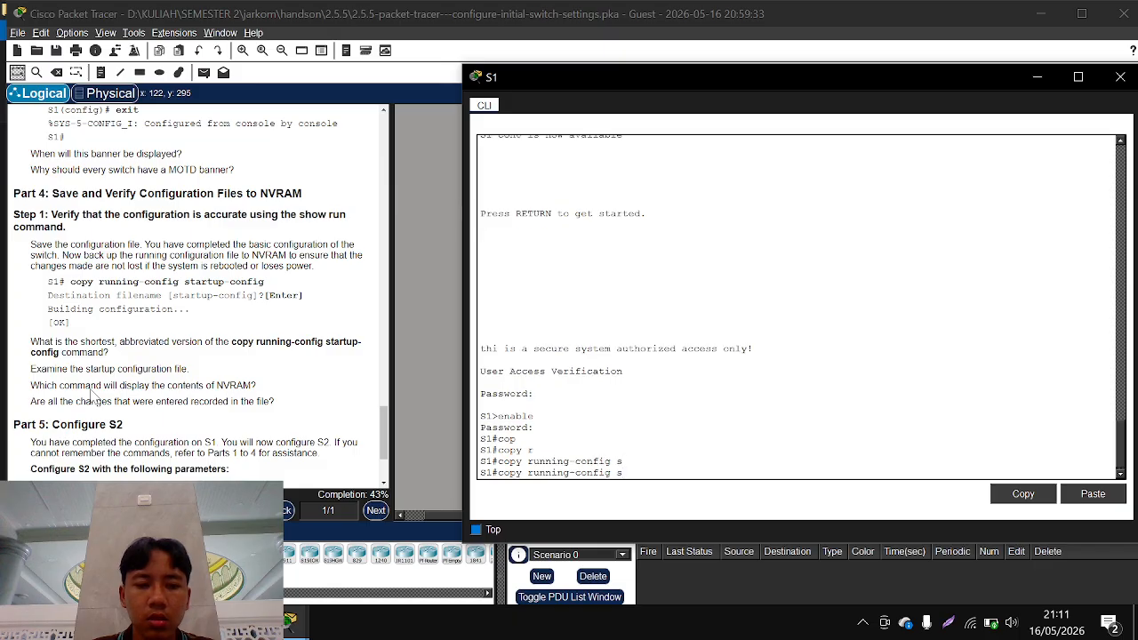
text(t)
key(Tab)
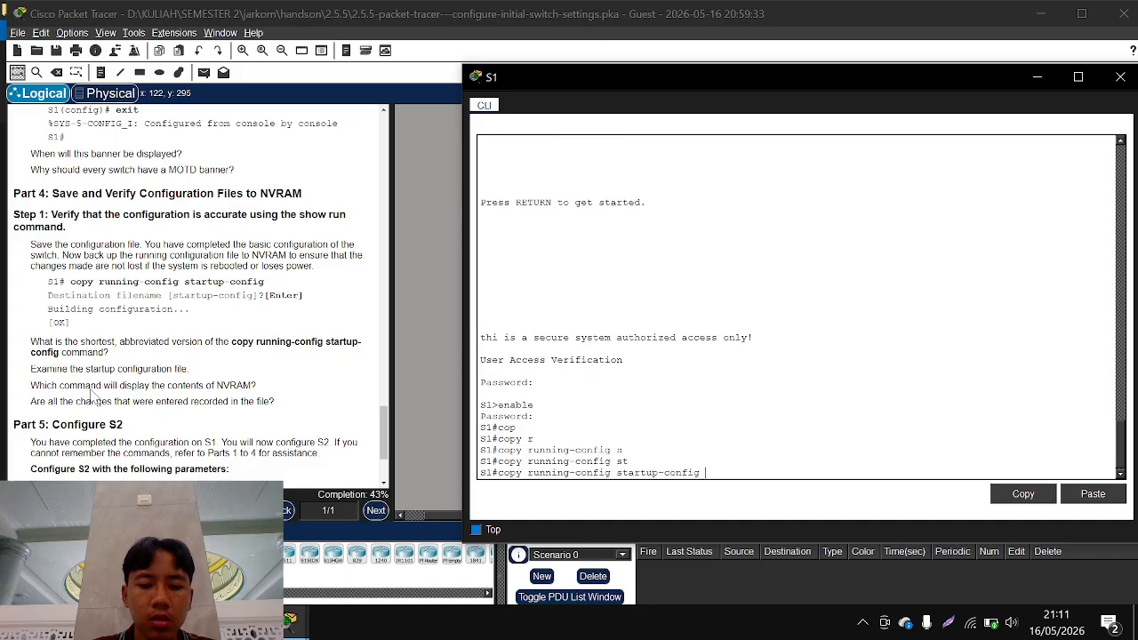
key(Return)
key(Return)
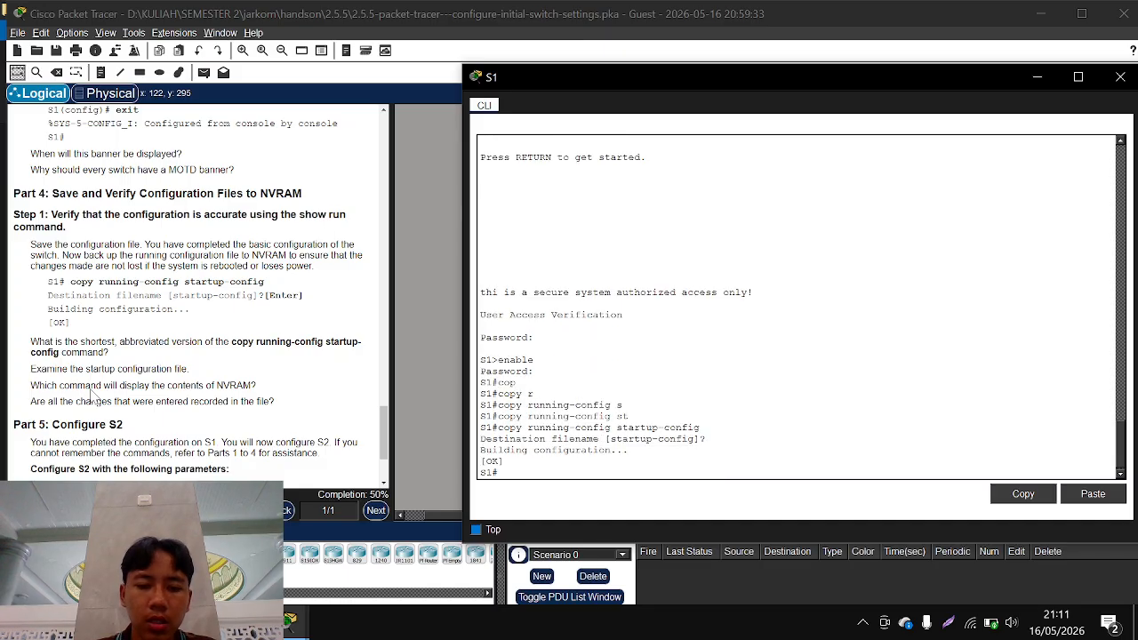
Review the S2 configuration parameters in Part 5 of the instructions
scroll(133, 402, down, 1)
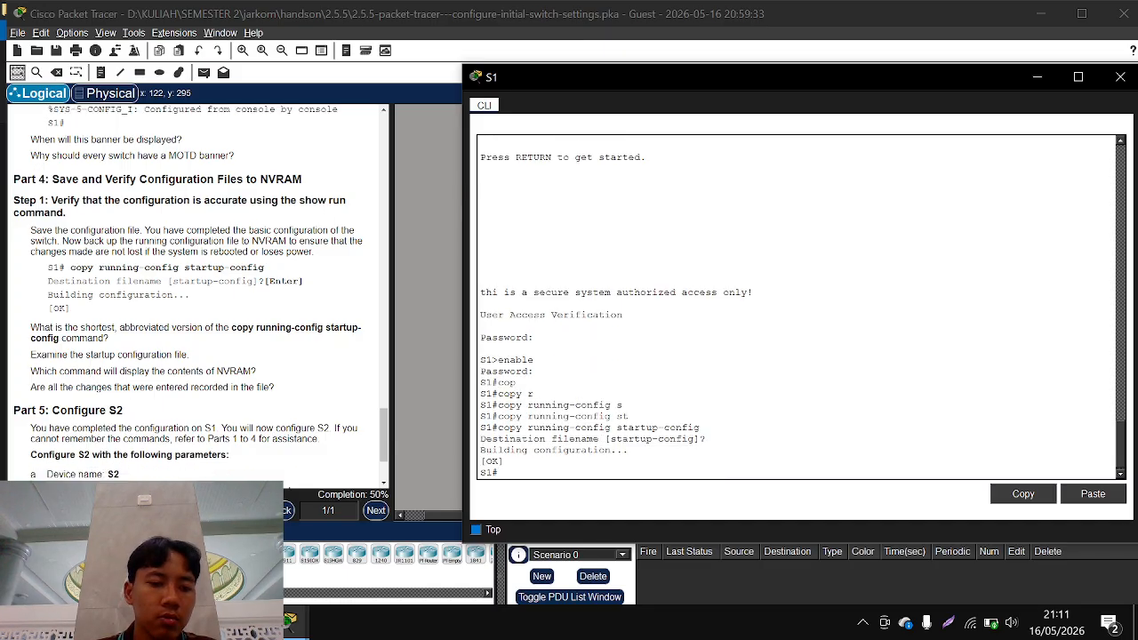
scroll(80, 411, down, 2)
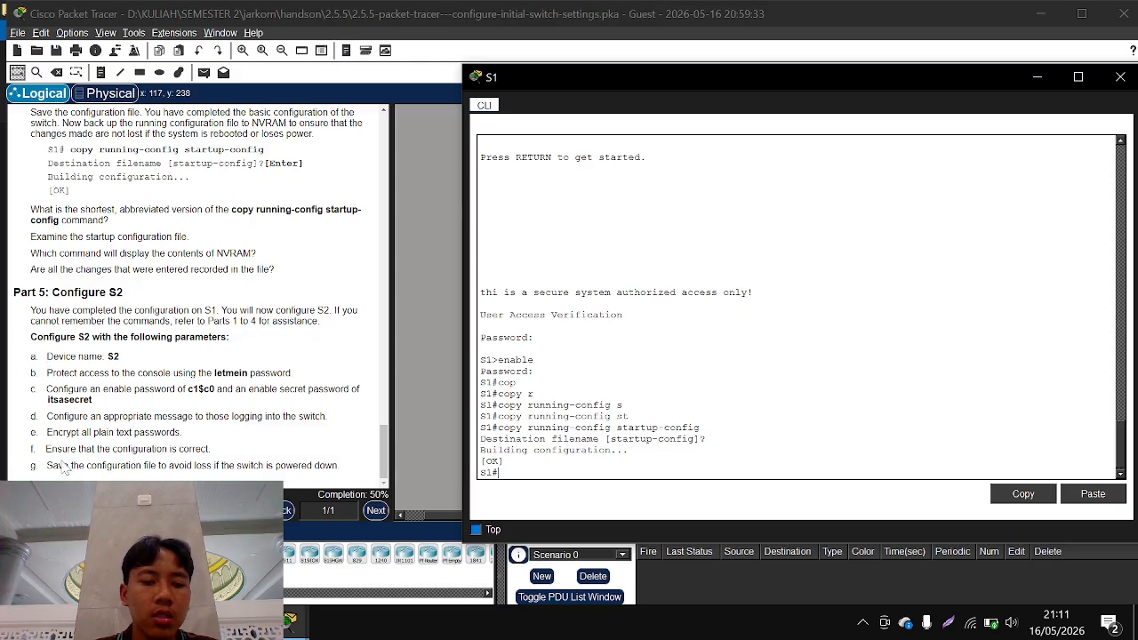
Check the activity results and review the assessment items for S1 and S2
click(96, 511)
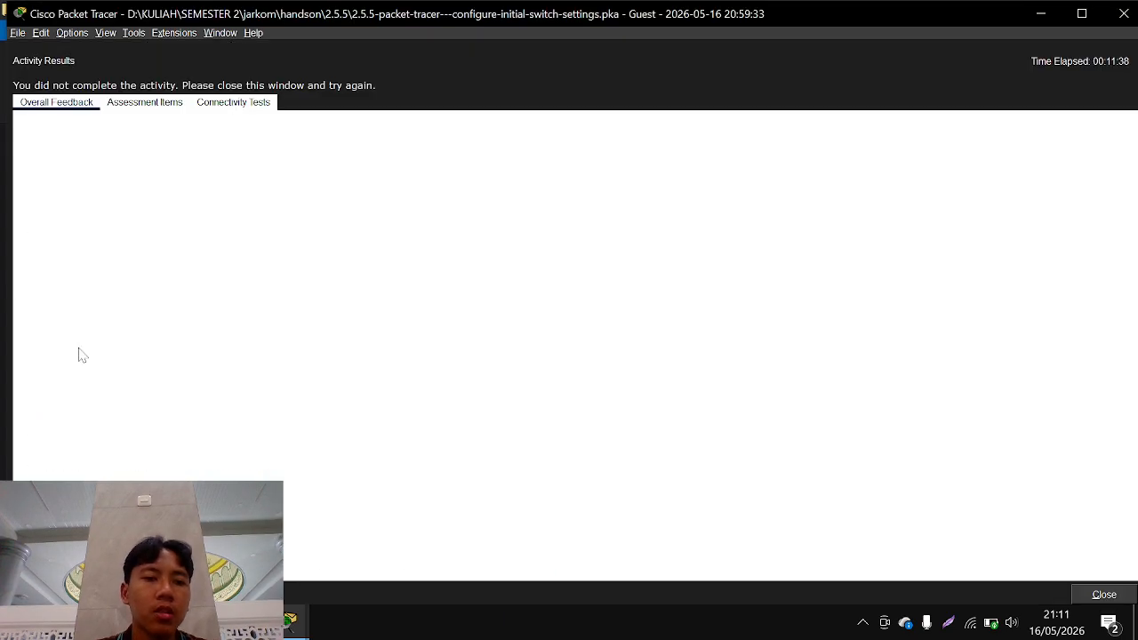
click(163, 108)
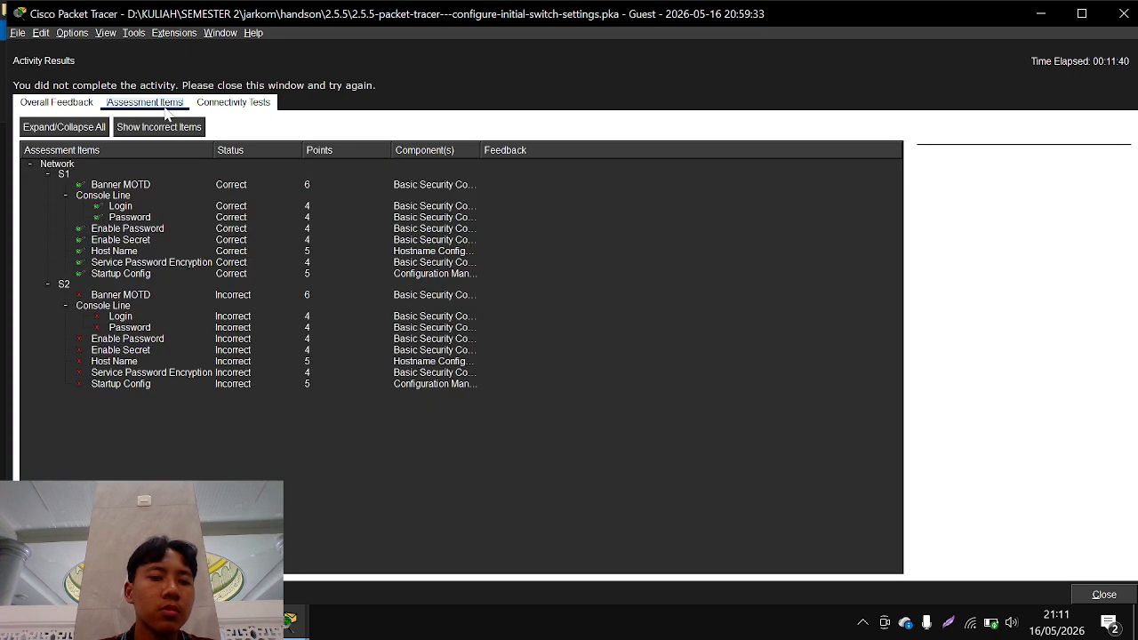
click(126, 241)
click(140, 274)
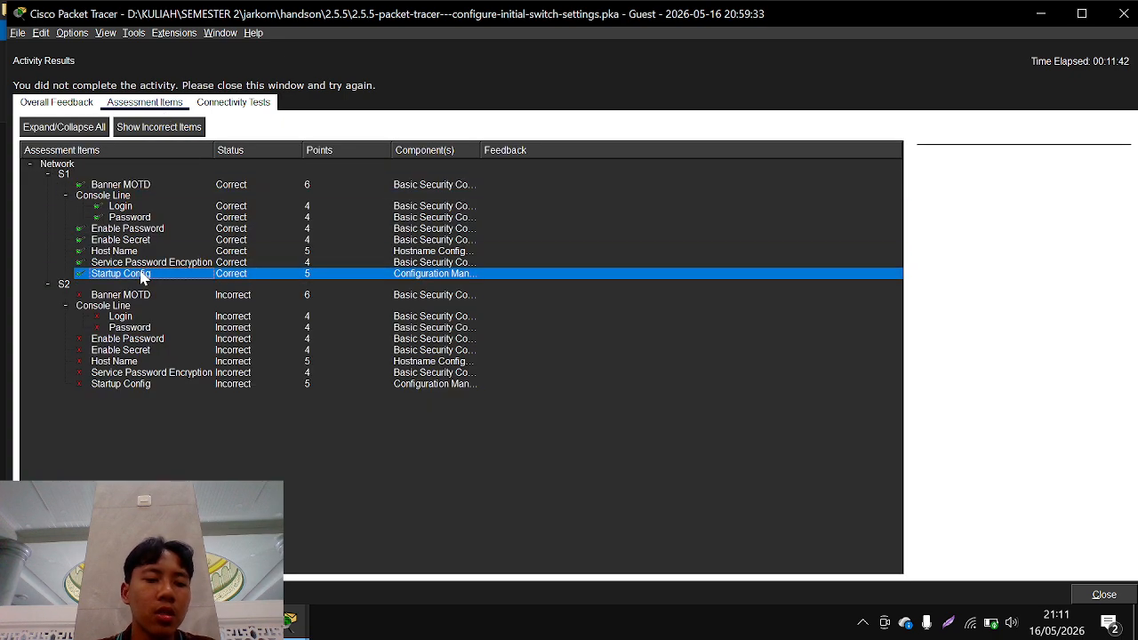
Bring up S1's console window, dismiss it and close the activity results to return to the network topology
mouse_move(295, 615)
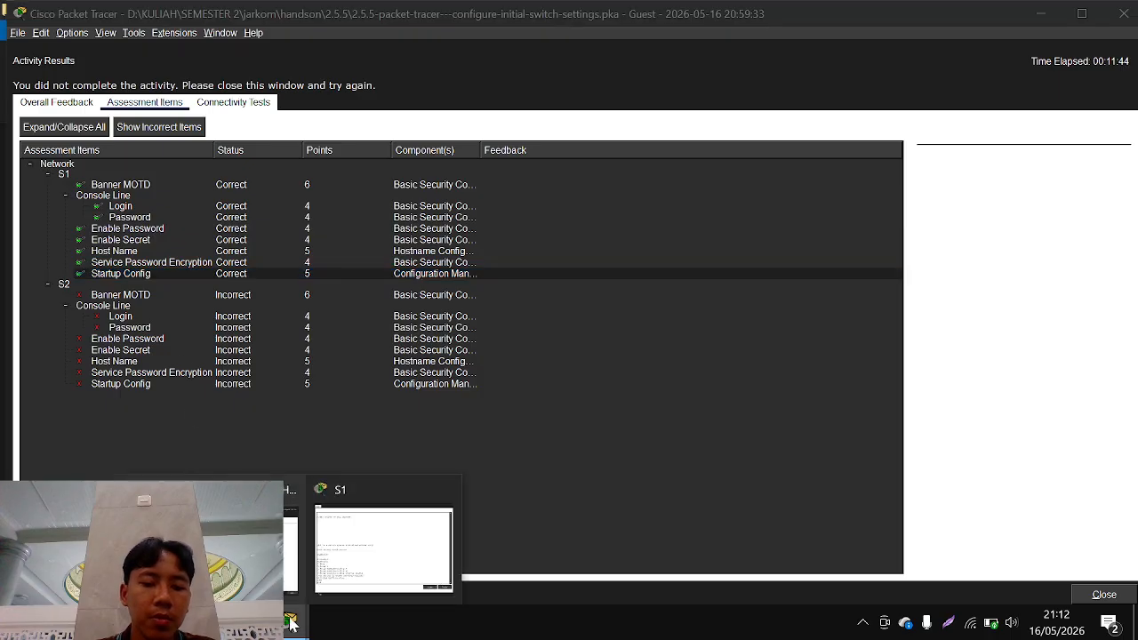
click(345, 551)
click(476, 529)
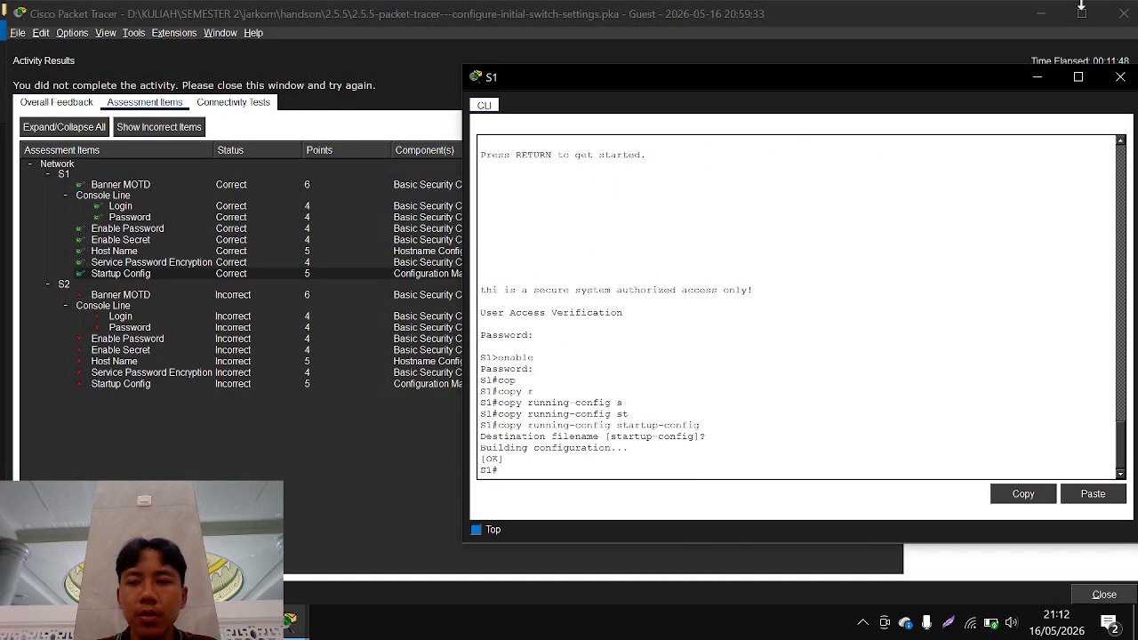
click(1128, 12)
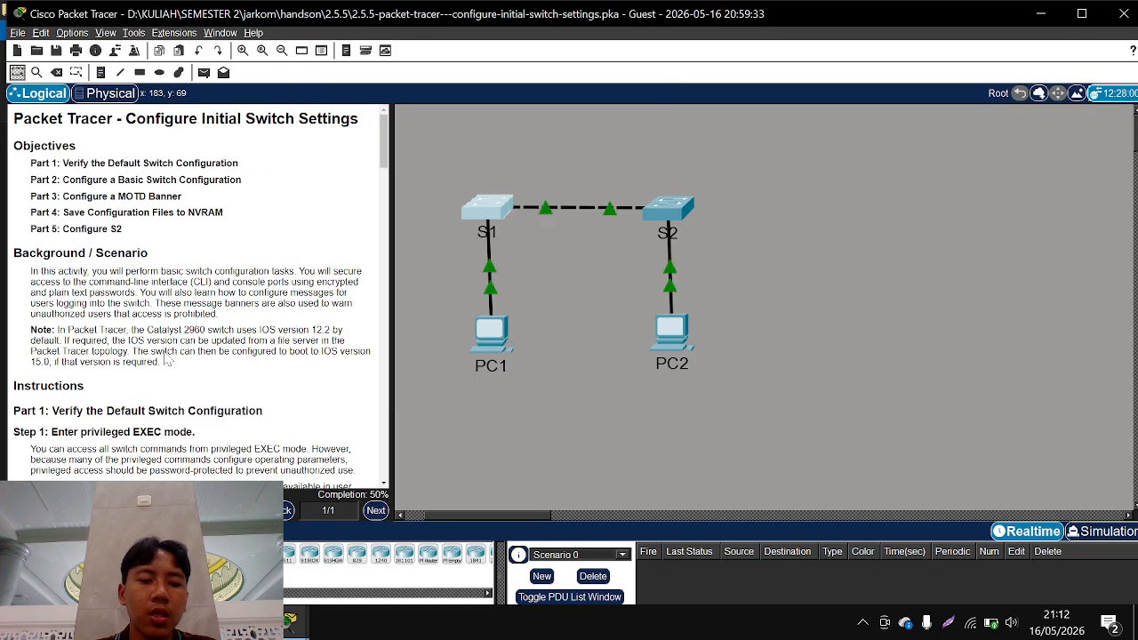
Review the instructions on verifying console access and securing privileged mode as a reference for configuring S2
scroll(196, 302, down, 5)
scroll(196, 293, down, 15)
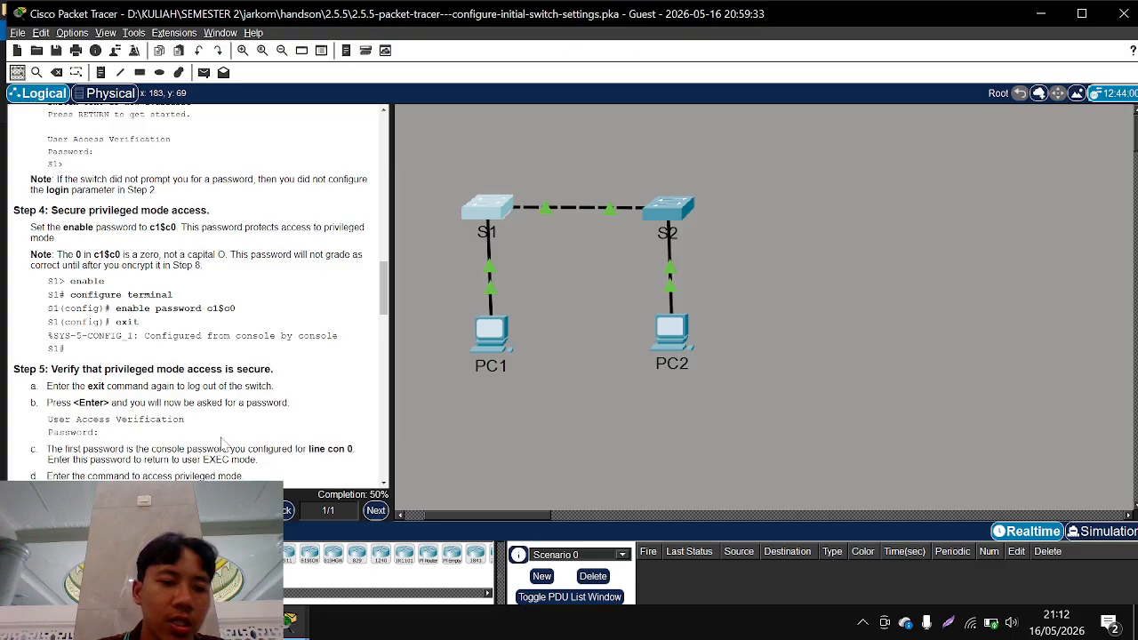
scroll(214, 245, up, 5)
scroll(213, 244, down, 4)
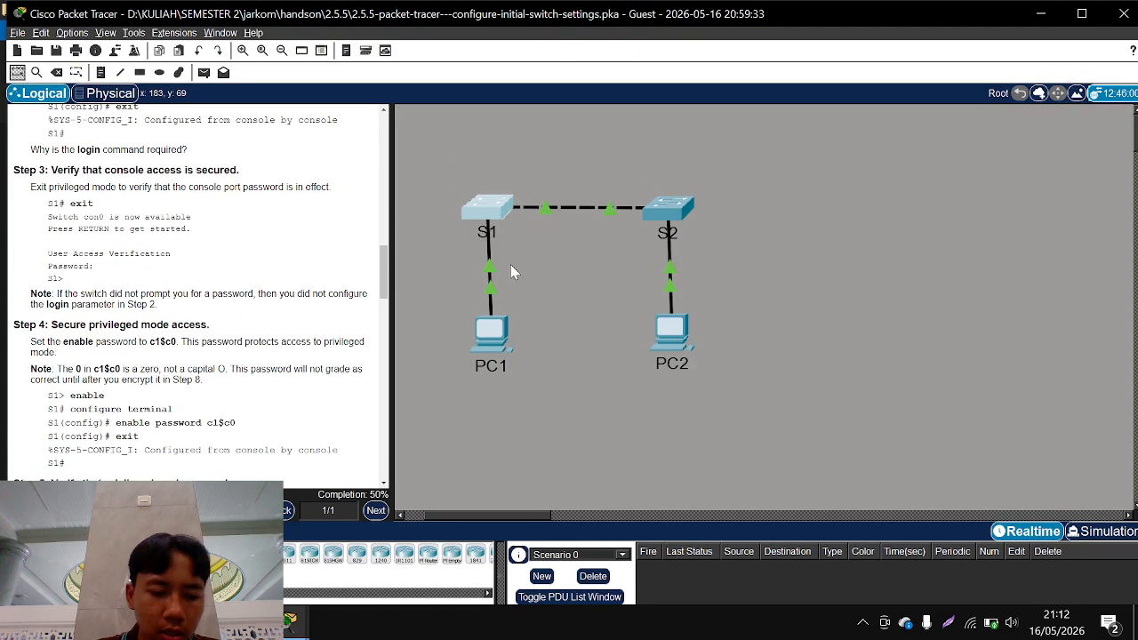
mouse_move(469, 339)
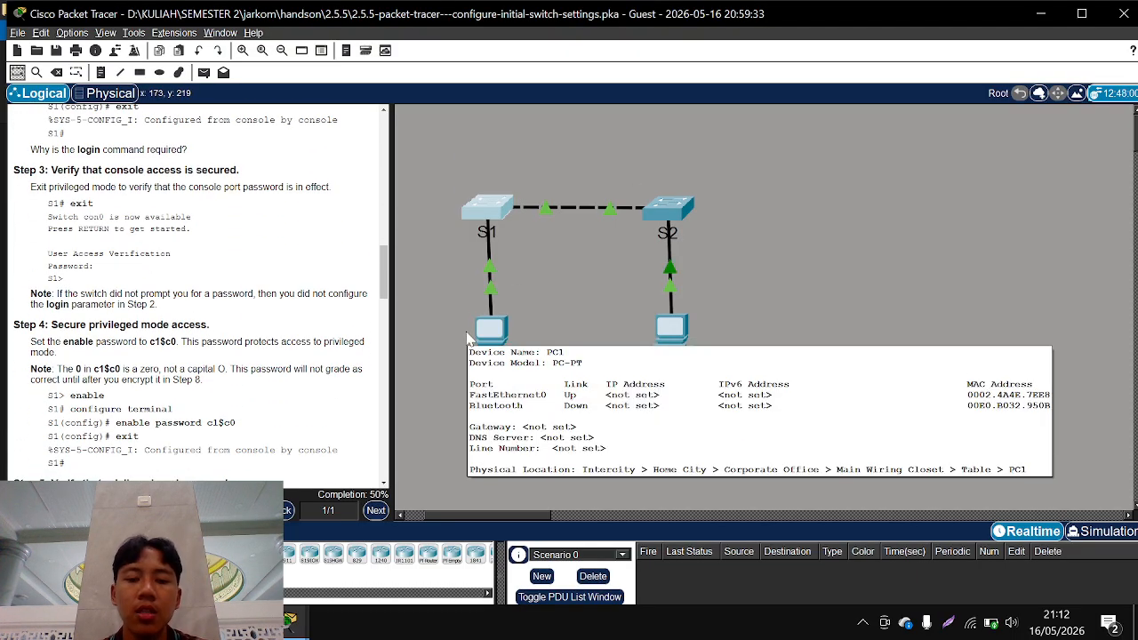